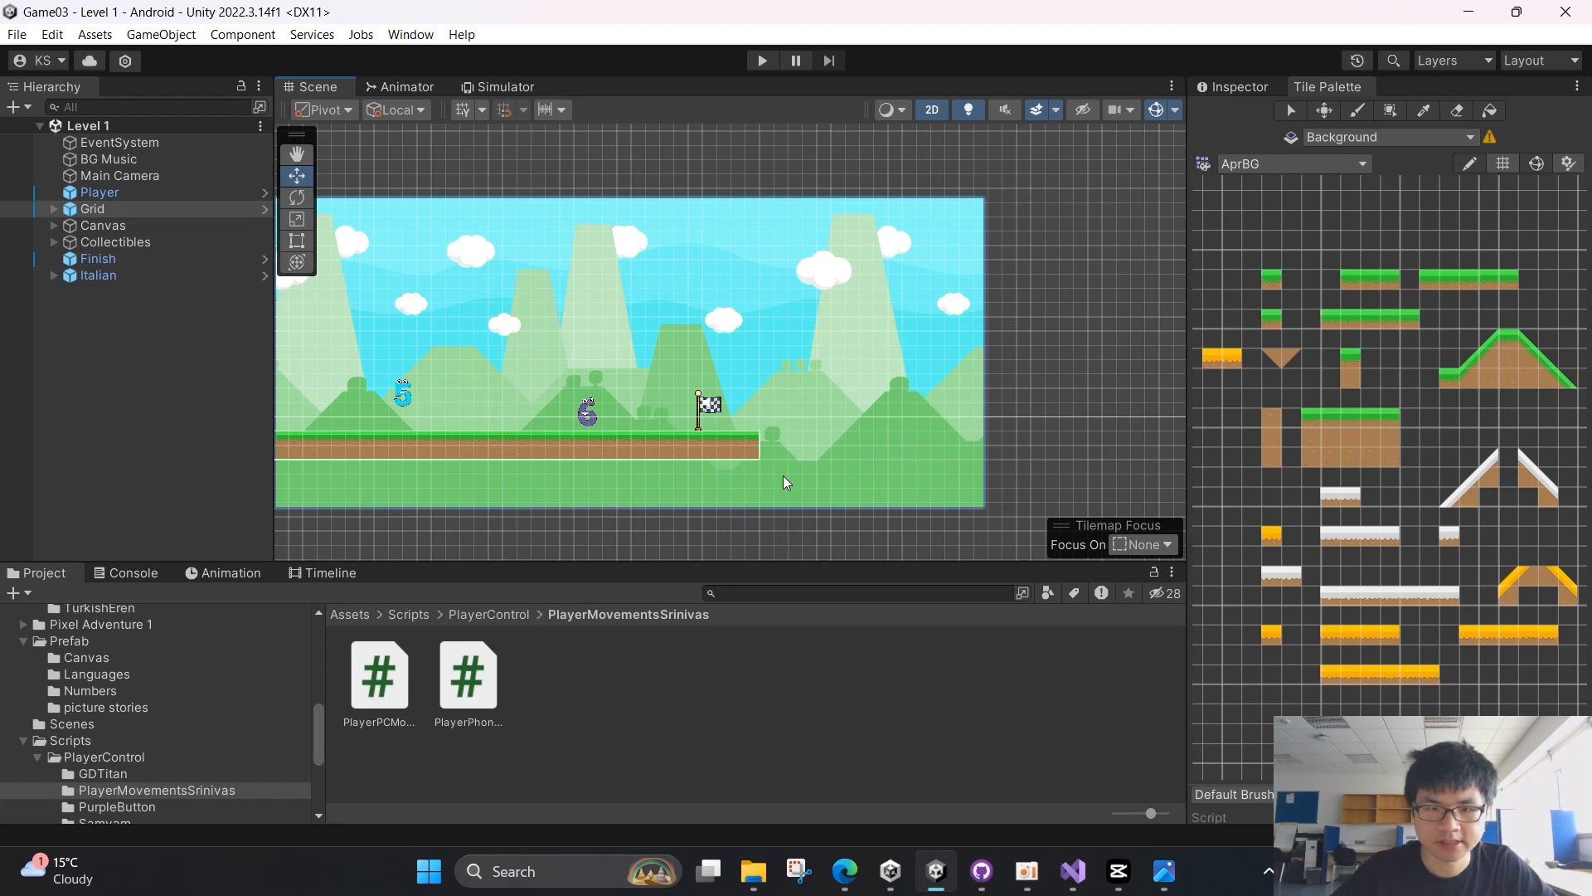
Make Terrain the active tilemap and choose to edit it directly in the Scene
scroll(783, 479, up, 2)
click(1360, 139)
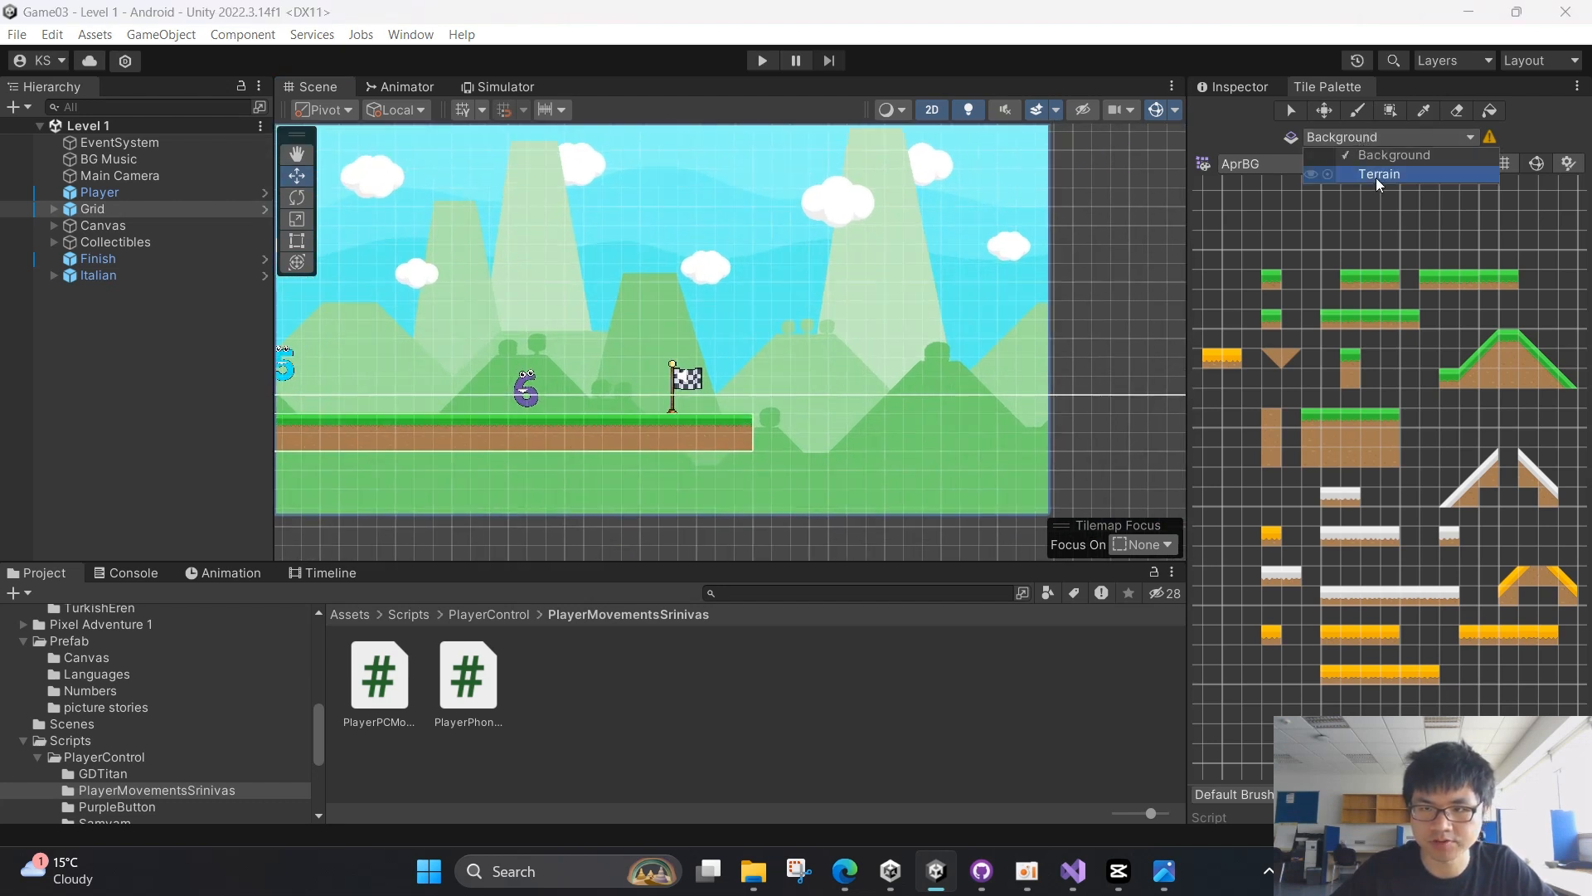
click(1376, 174)
click(905, 469)
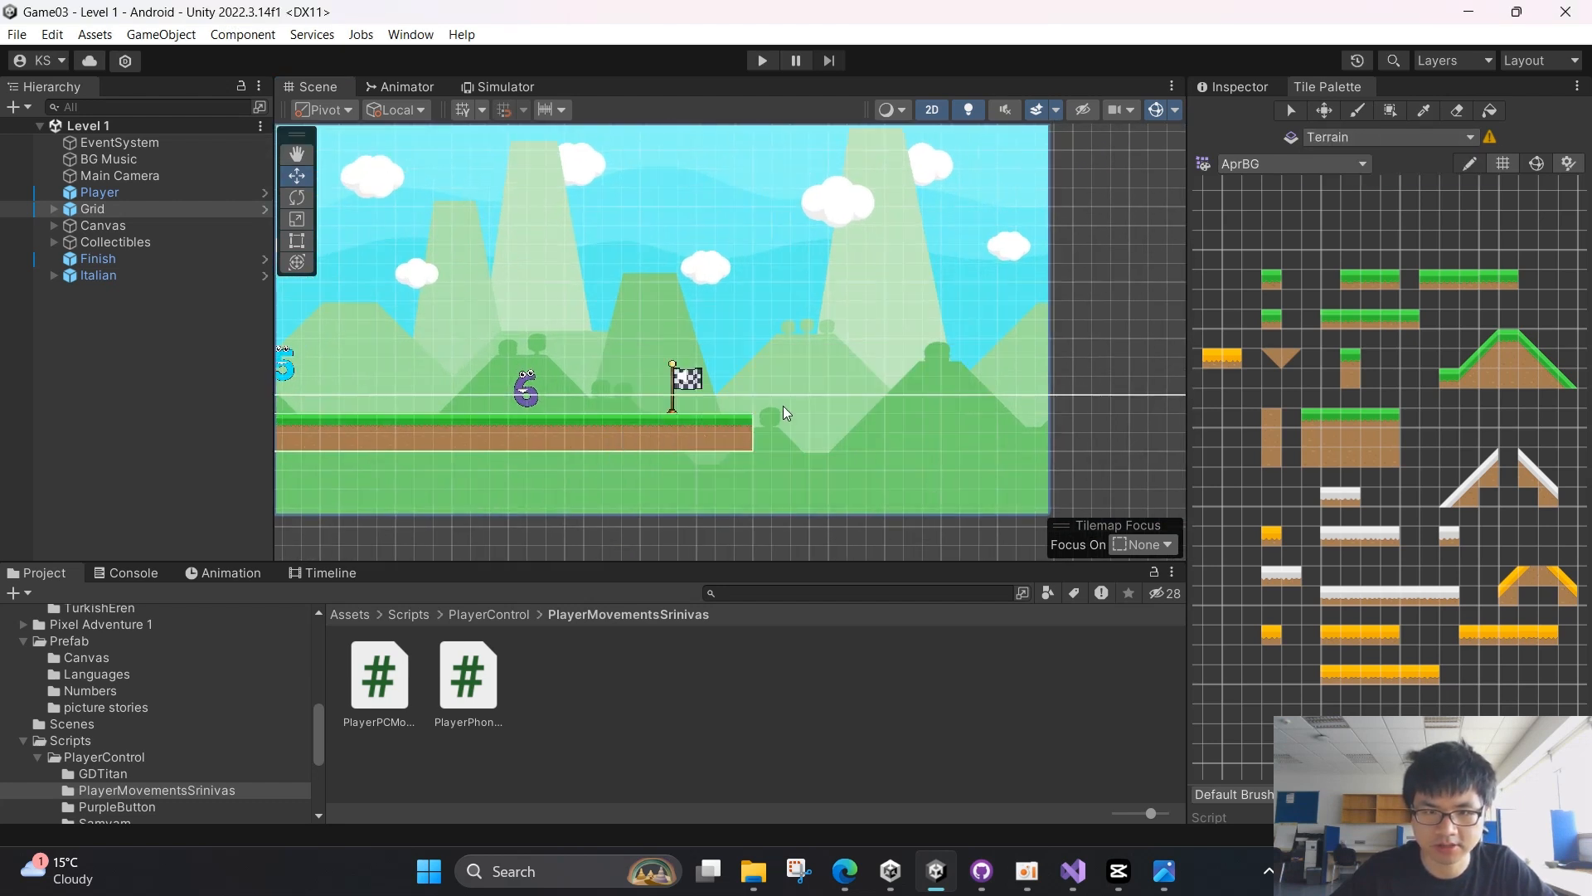
Pick three grass-topped tiles from the AprBG dirt block and paint them as a surface continuing from the ground's end past the flag
scroll(1332, 426, up, 2)
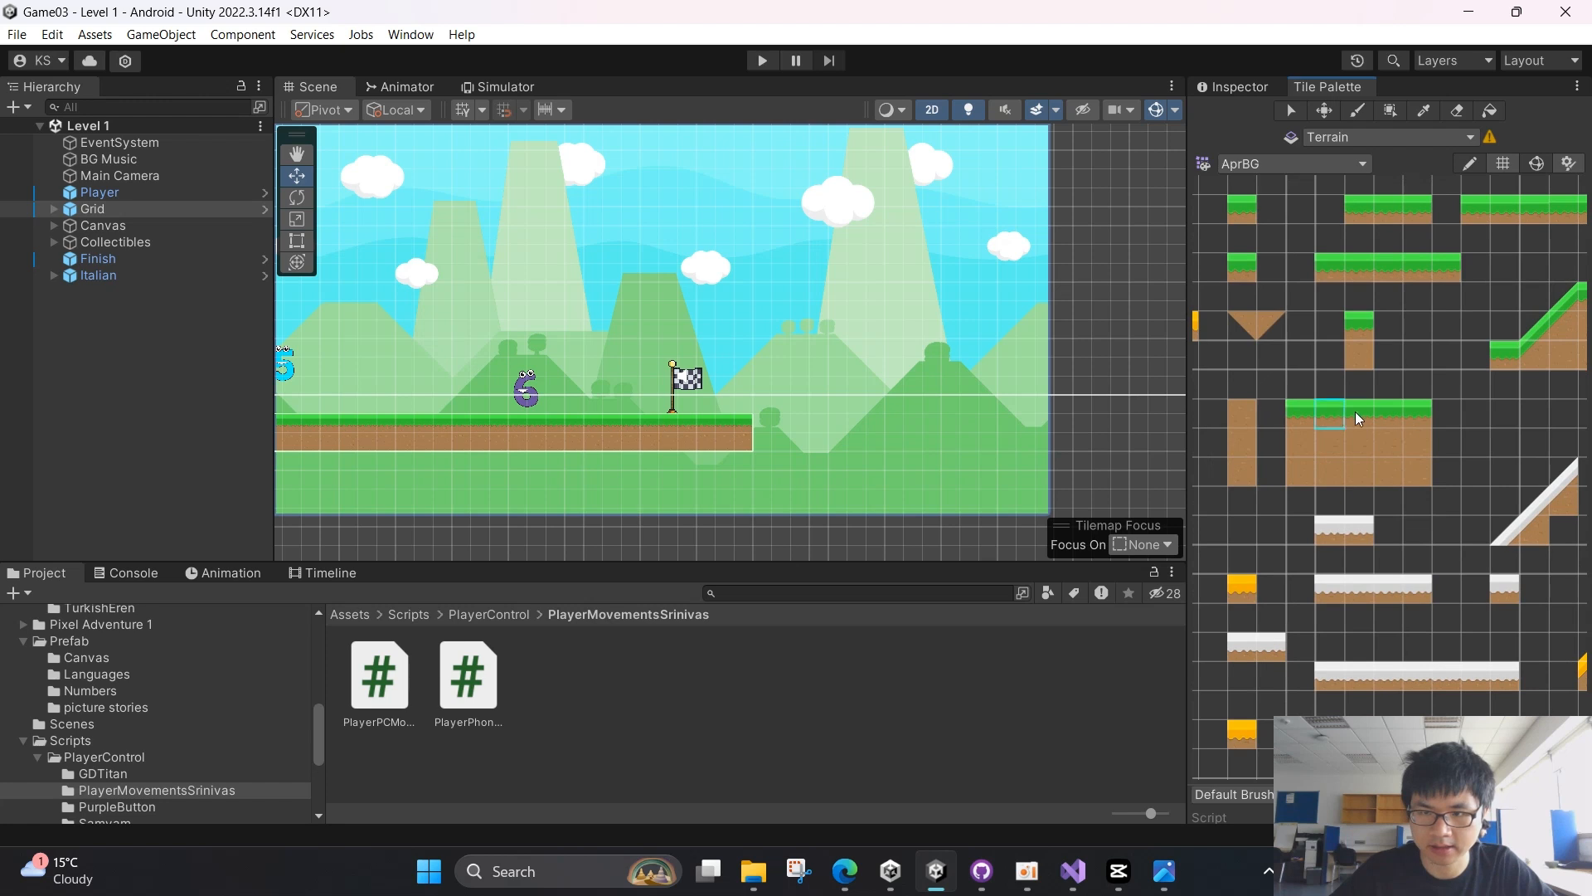
drag(1390, 413, 1392, 413)
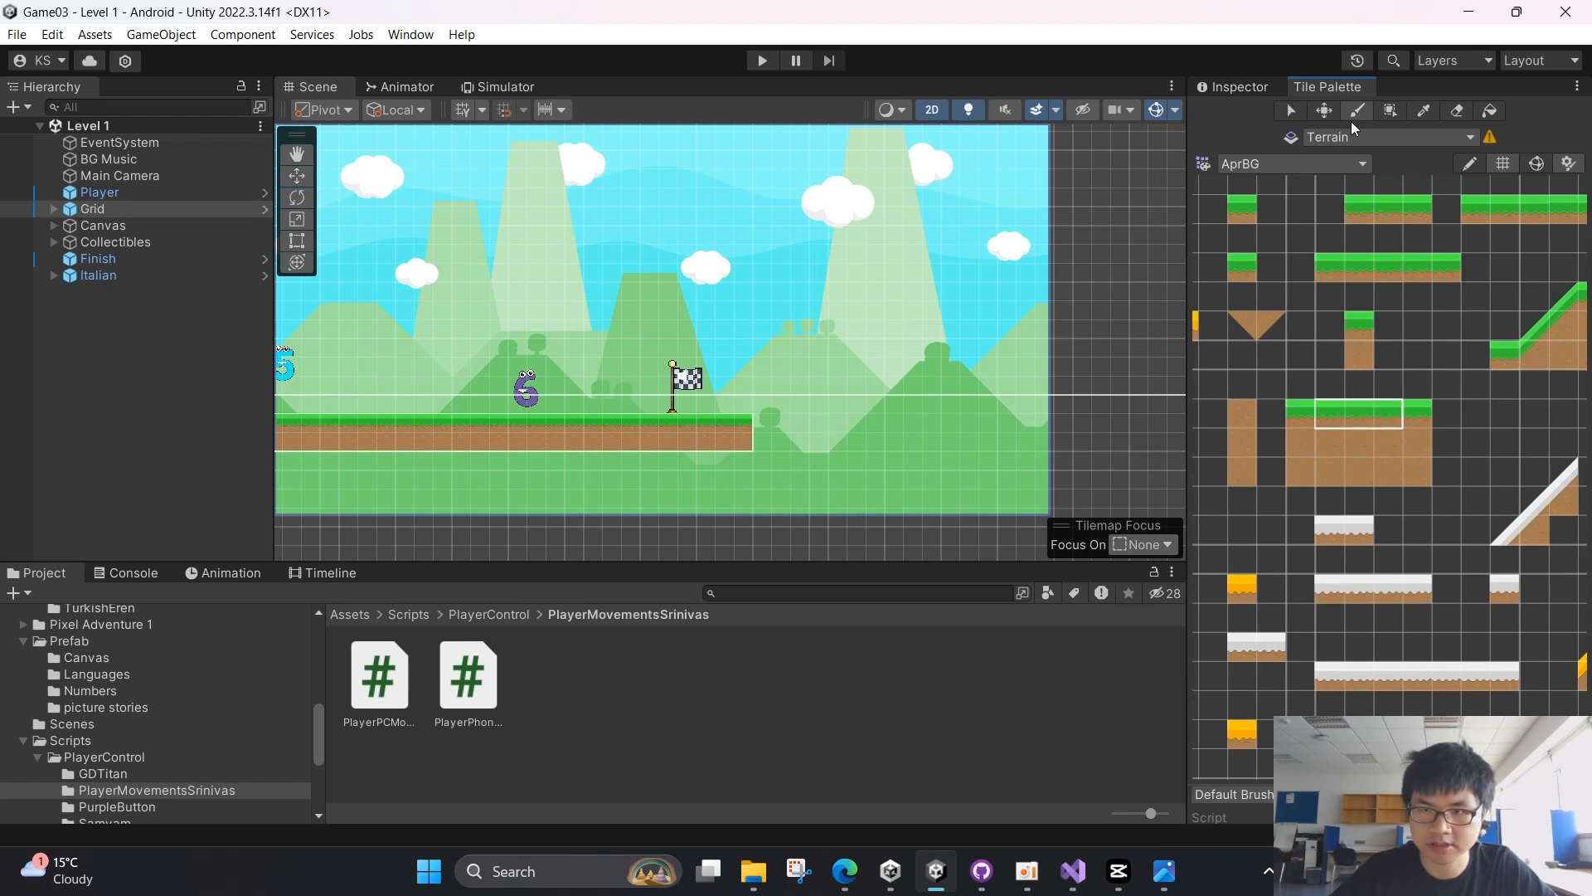
scroll(786, 421, up, 3)
click(786, 421)
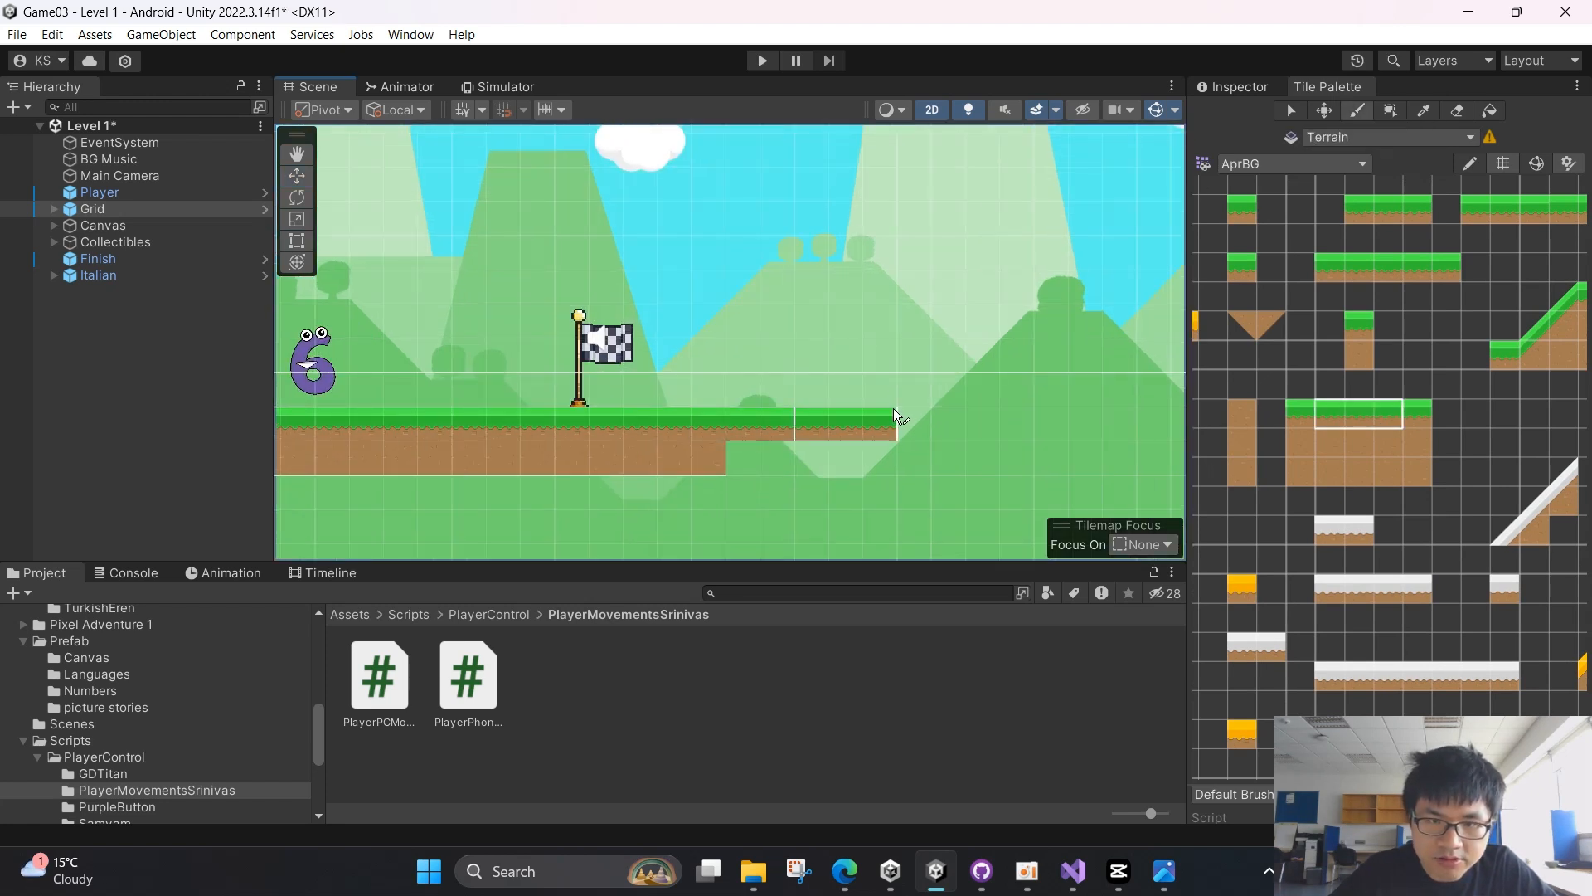
click(877, 424)
scroll(997, 421, down, 1)
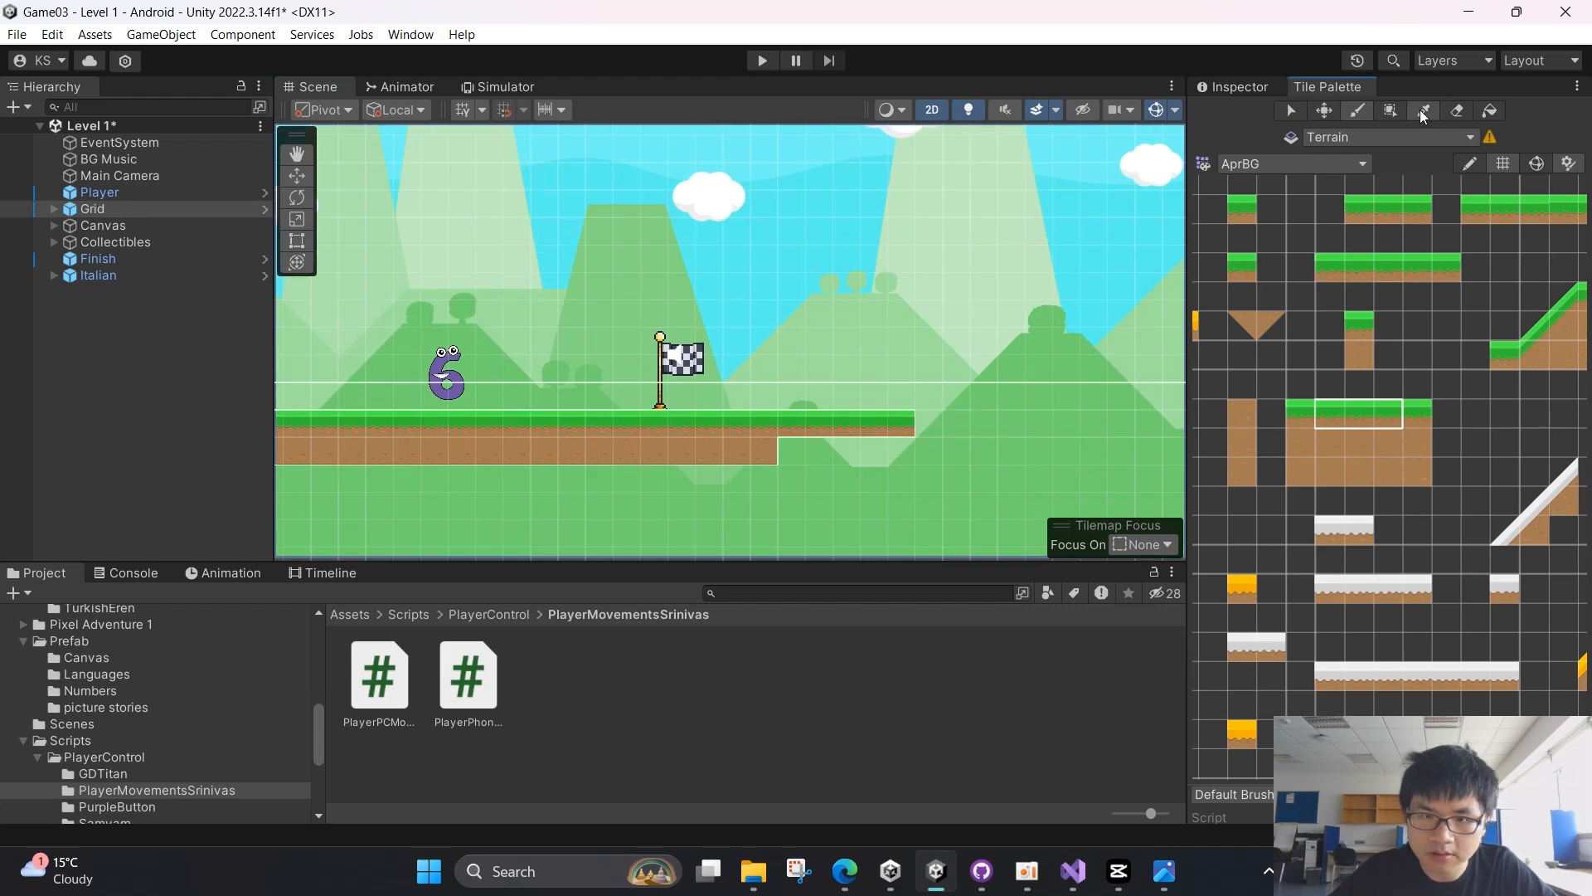
Extend the grass surface well beyond the background's edge with the same three-tile brush
scroll(1136, 412, down, 2)
scroll(575, 455, down, 3)
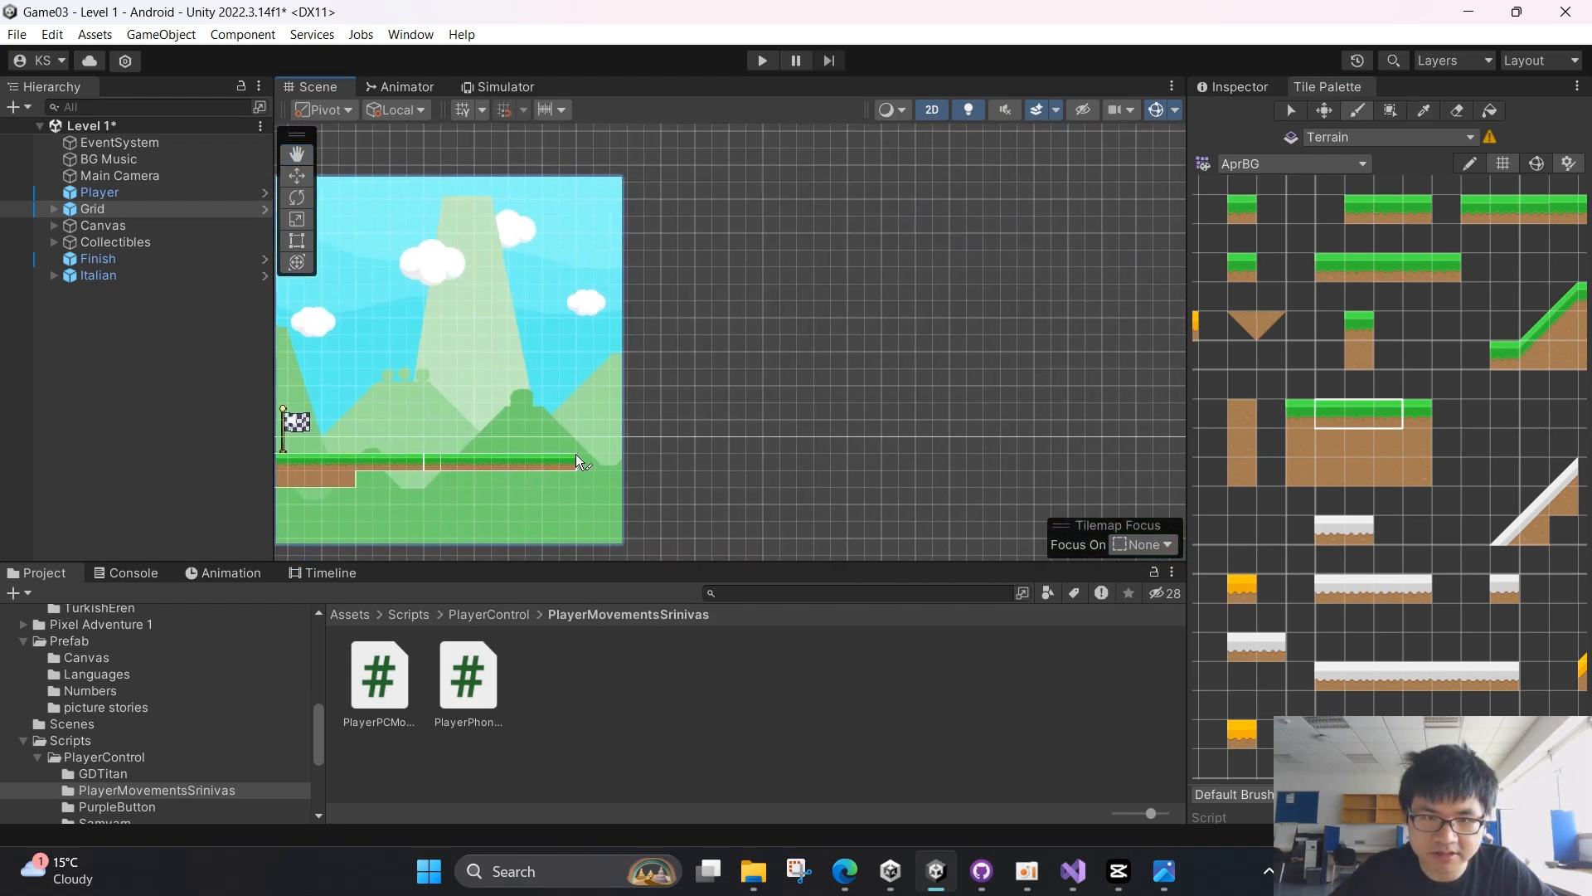
click(748, 465)
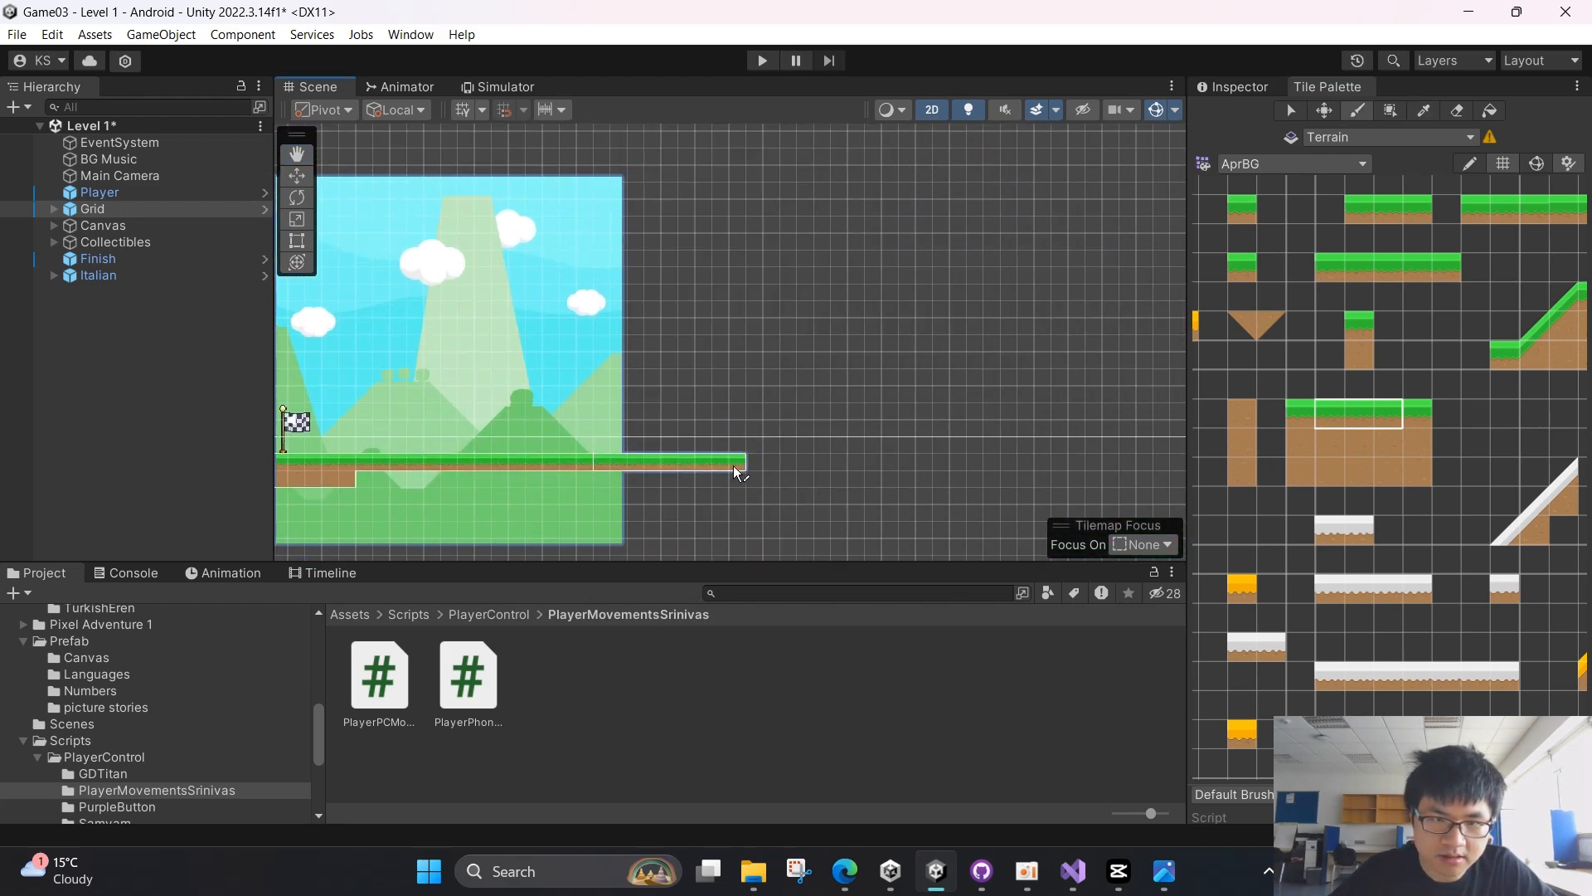
key(ctrl+z)
click(782, 465)
middle_drag(782, 468, 706, 445)
click(768, 440)
Pick the dirt block's grass corner tile and paint it over the last tile of the extended surface
click(1416, 416)
scroll(763, 453, up, 5)
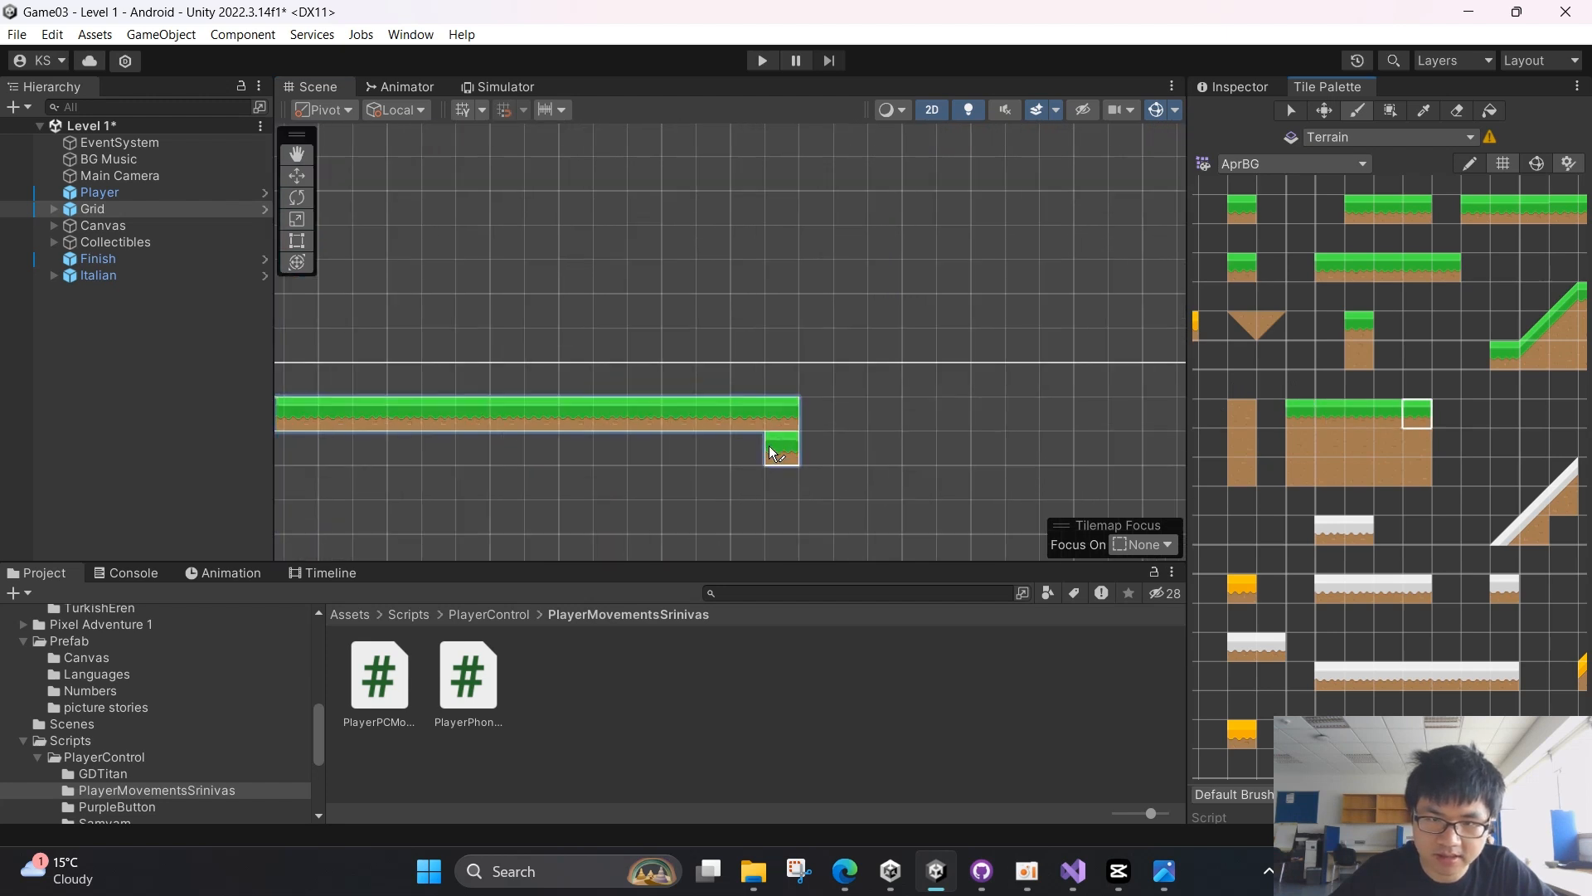
scroll(1420, 420, up, 5)
scroll(1419, 420, up, 3)
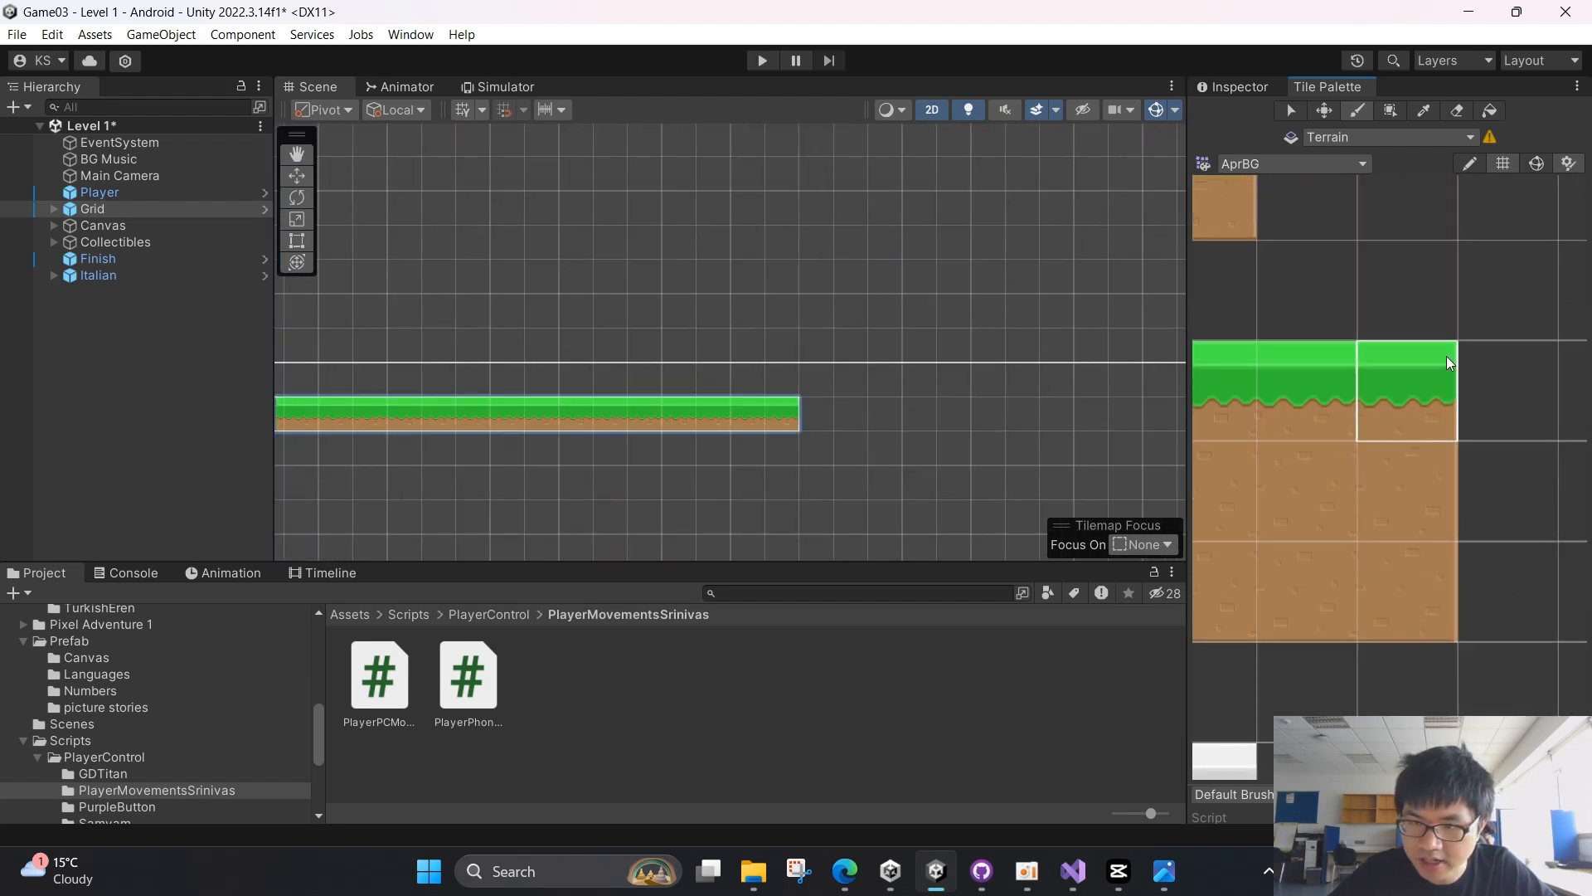
click(779, 422)
Fill the row beneath the extended grass surface with the dirt block's bottom corner tile, out to the ground's end
scroll(1414, 491, down, 5)
scroll(785, 452, down, 5)
scroll(740, 458, down, 3)
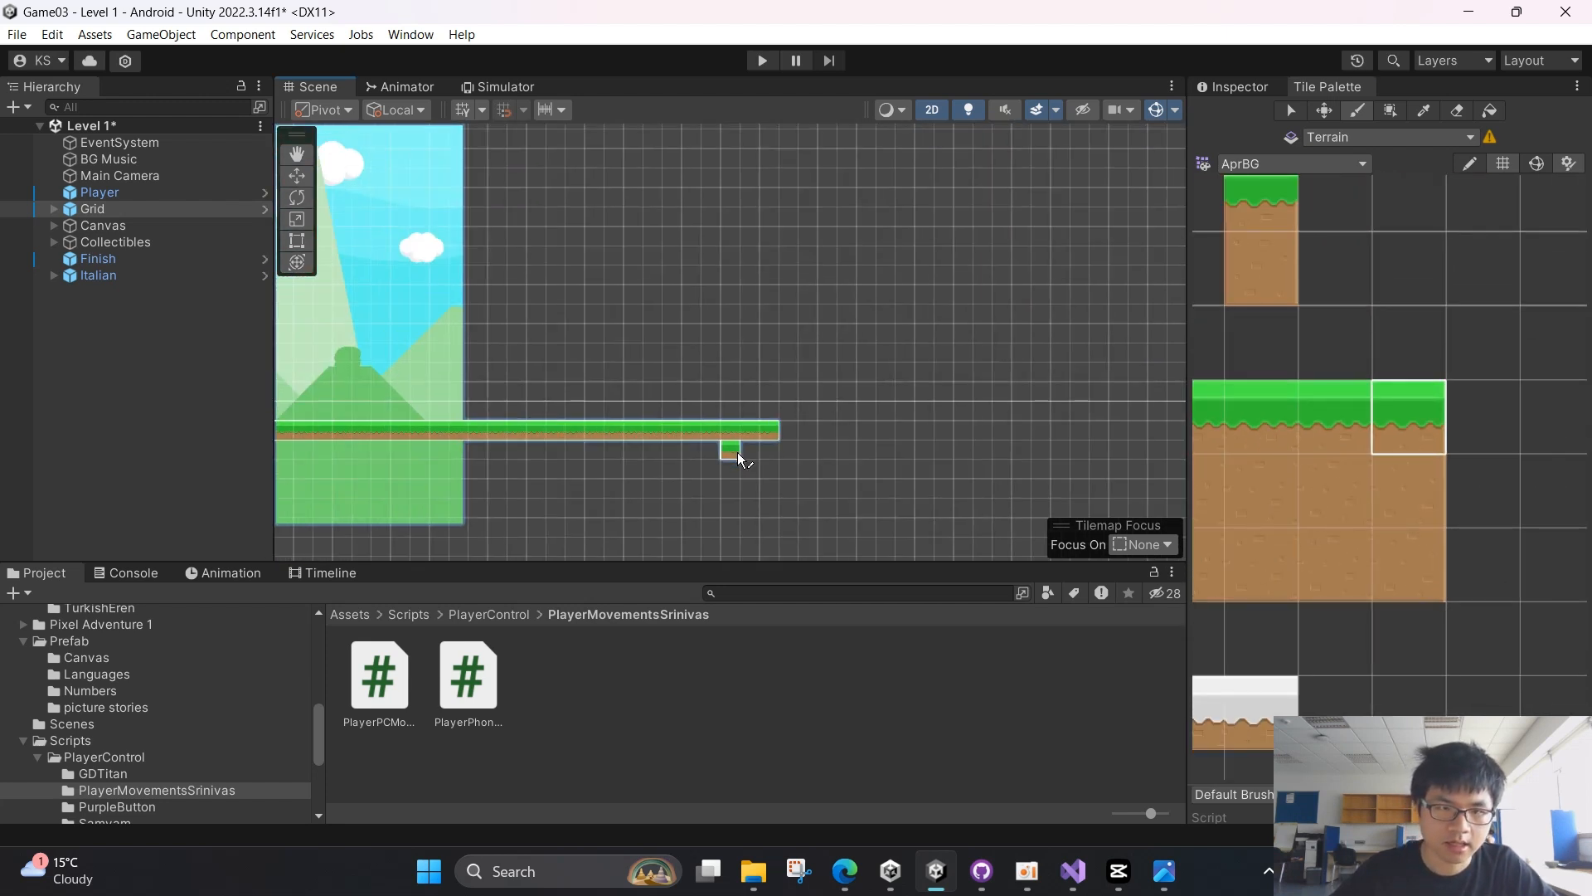
middle_drag(741, 459, 1169, 462)
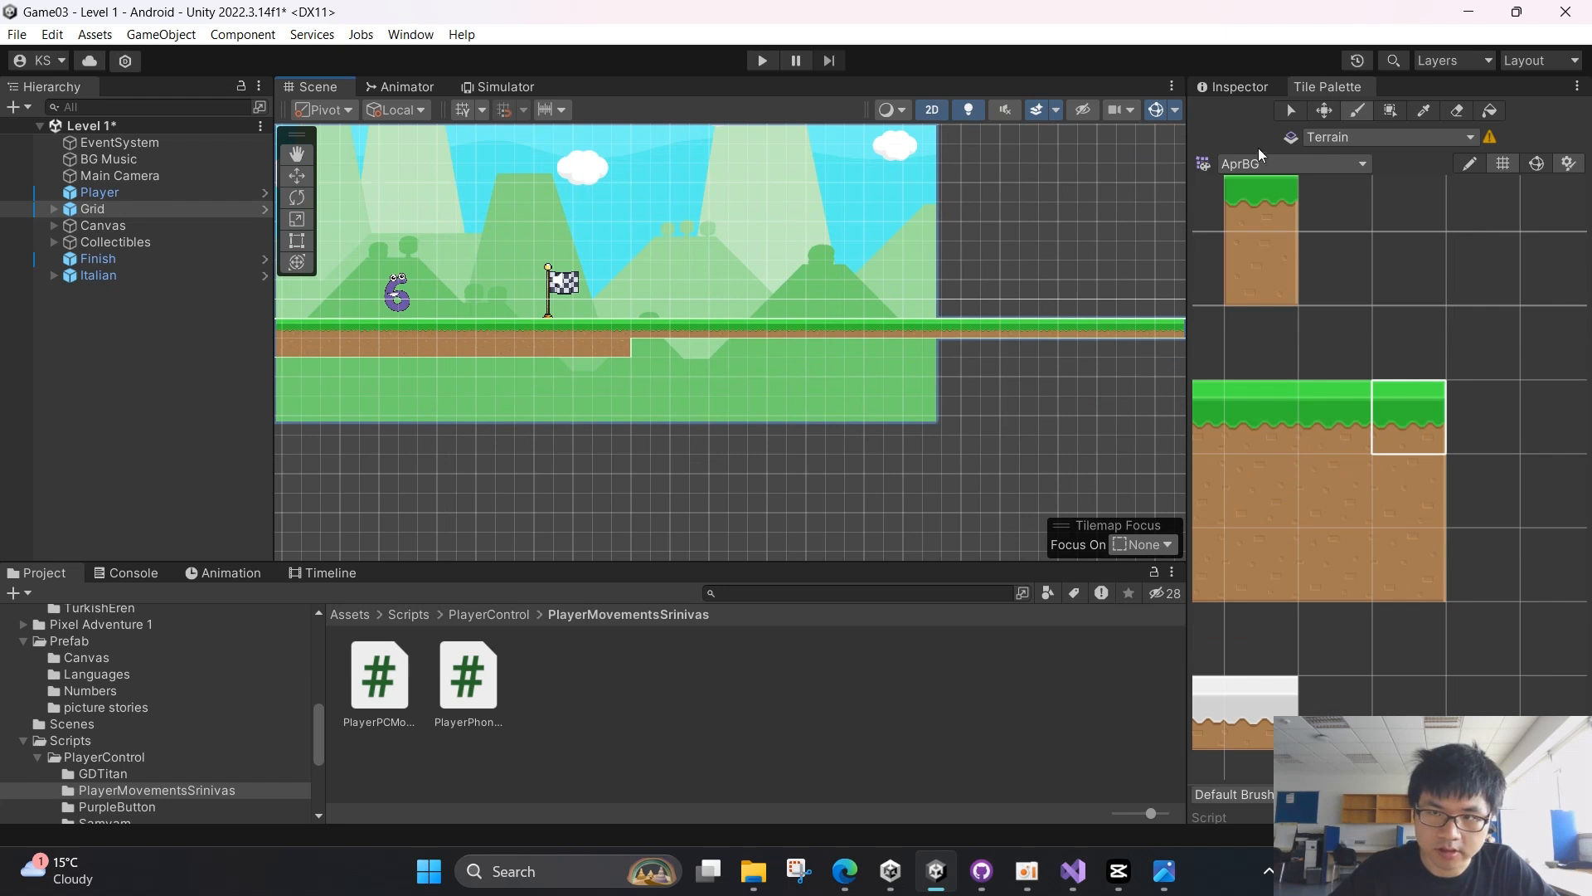
click(347, 346)
drag(350, 346, 1161, 349)
middle_drag(1161, 349, 620, 366)
drag(621, 367, 702, 368)
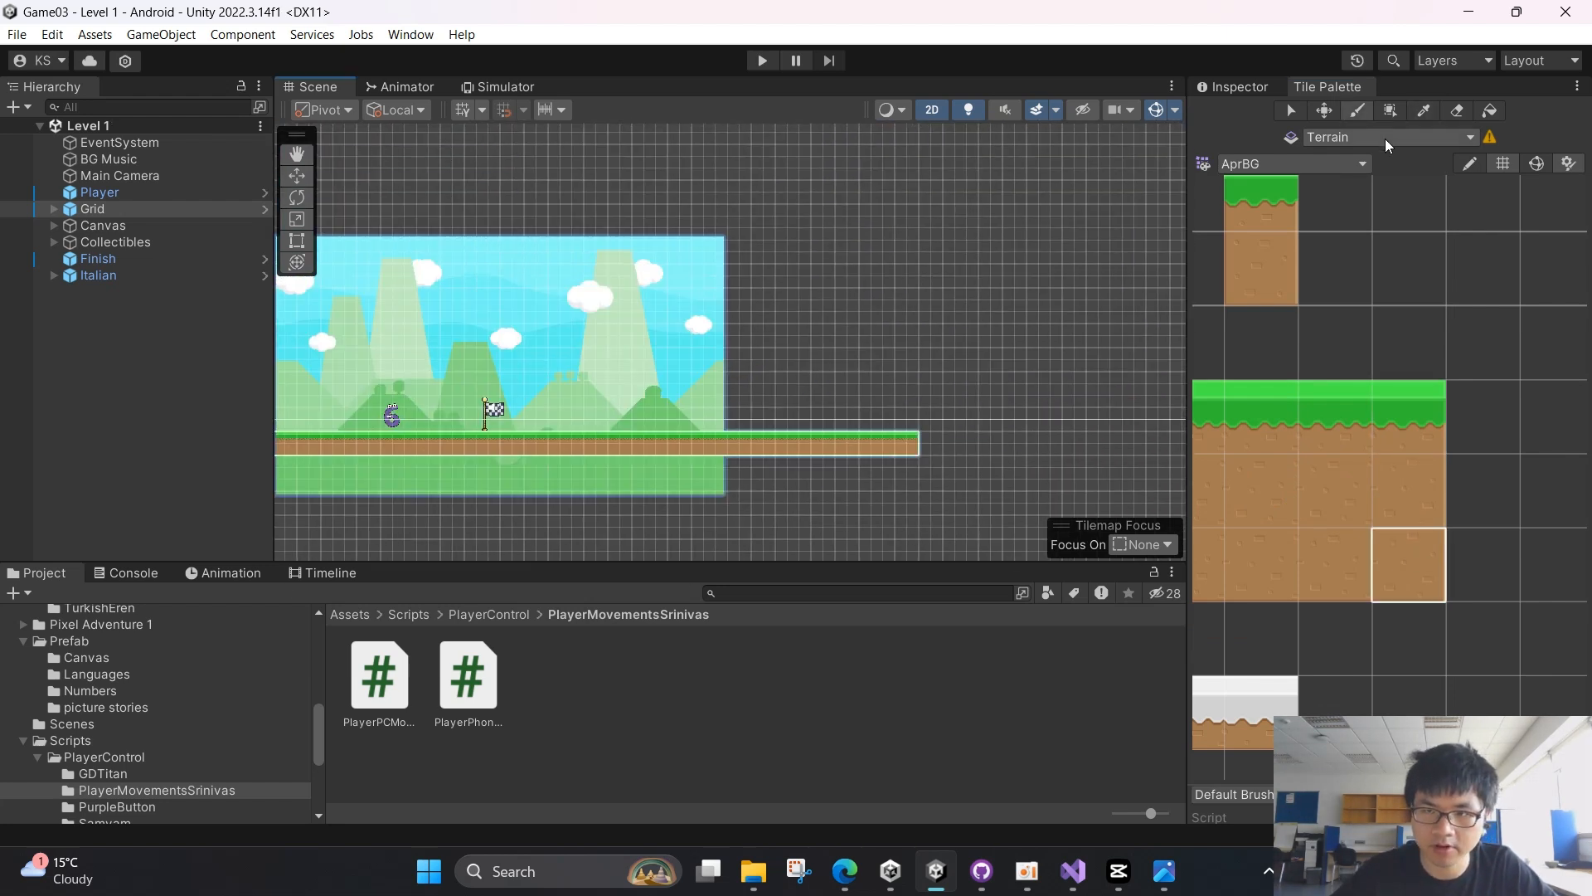
Make Background the active tilemap, editing it in the Scene
click(1386, 139)
click(1386, 139)
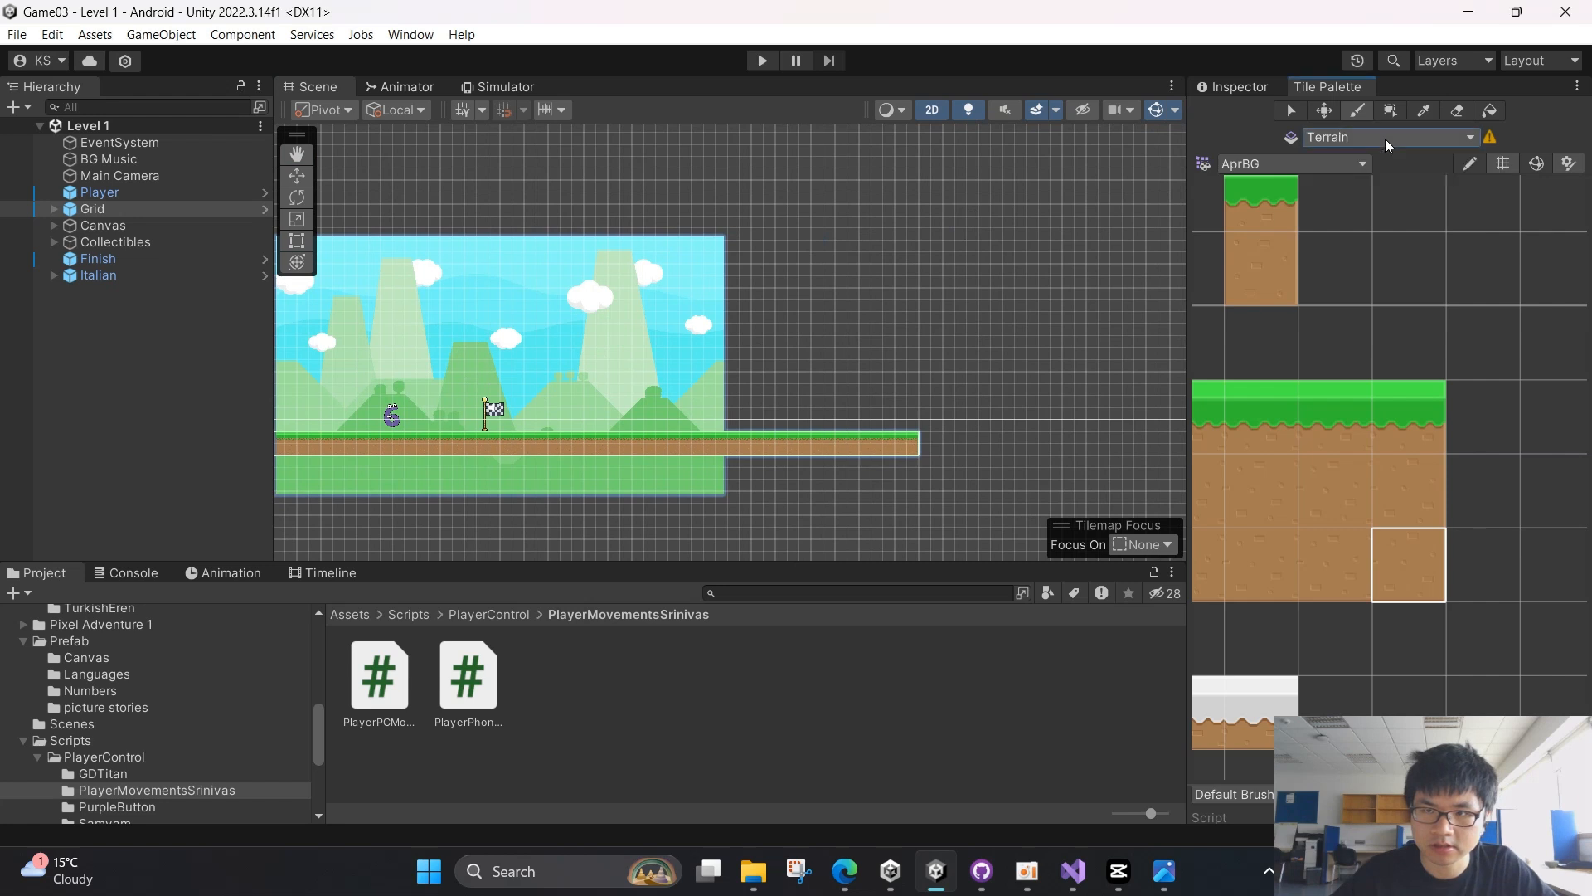
click(1332, 167)
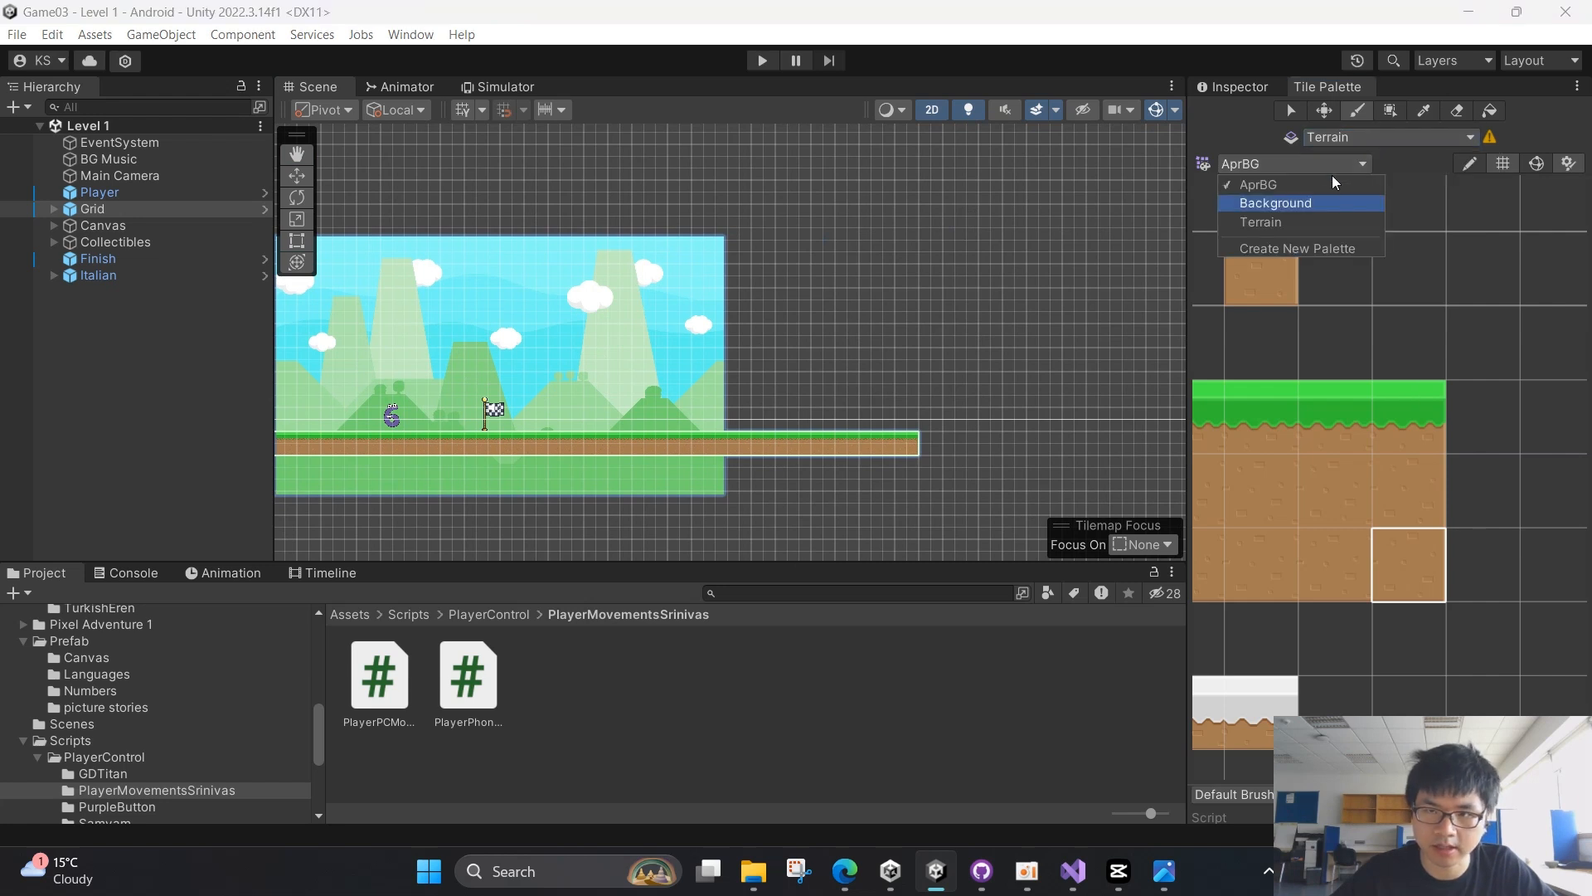
click(1372, 139)
click(1385, 156)
click(931, 468)
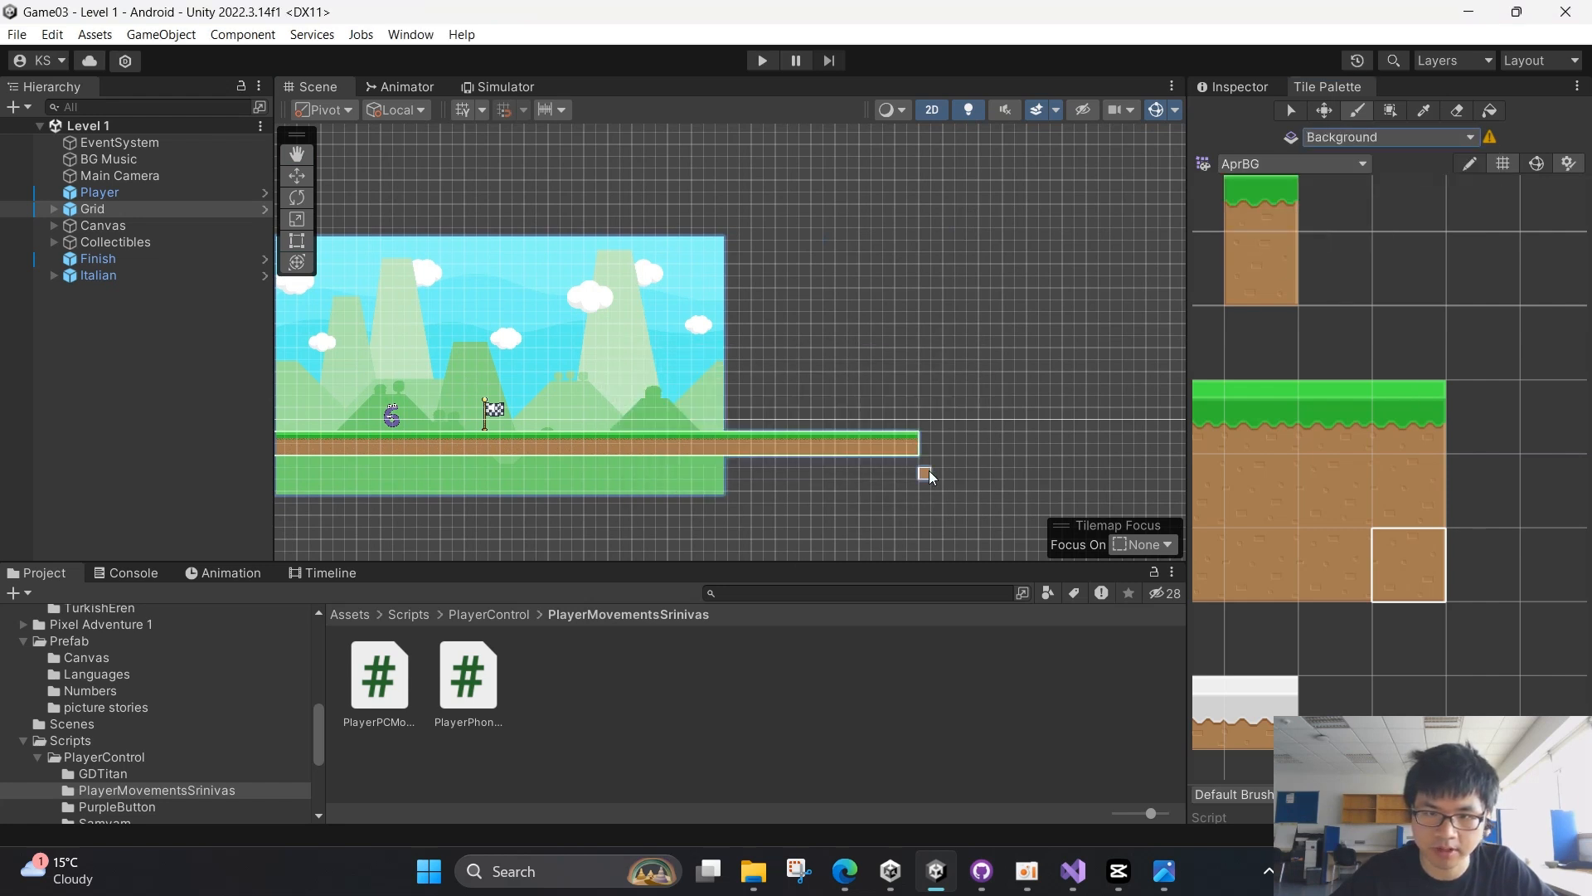
Load the Background palette and paint another green hills image directly after the existing background
click(1332, 162)
click(1317, 199)
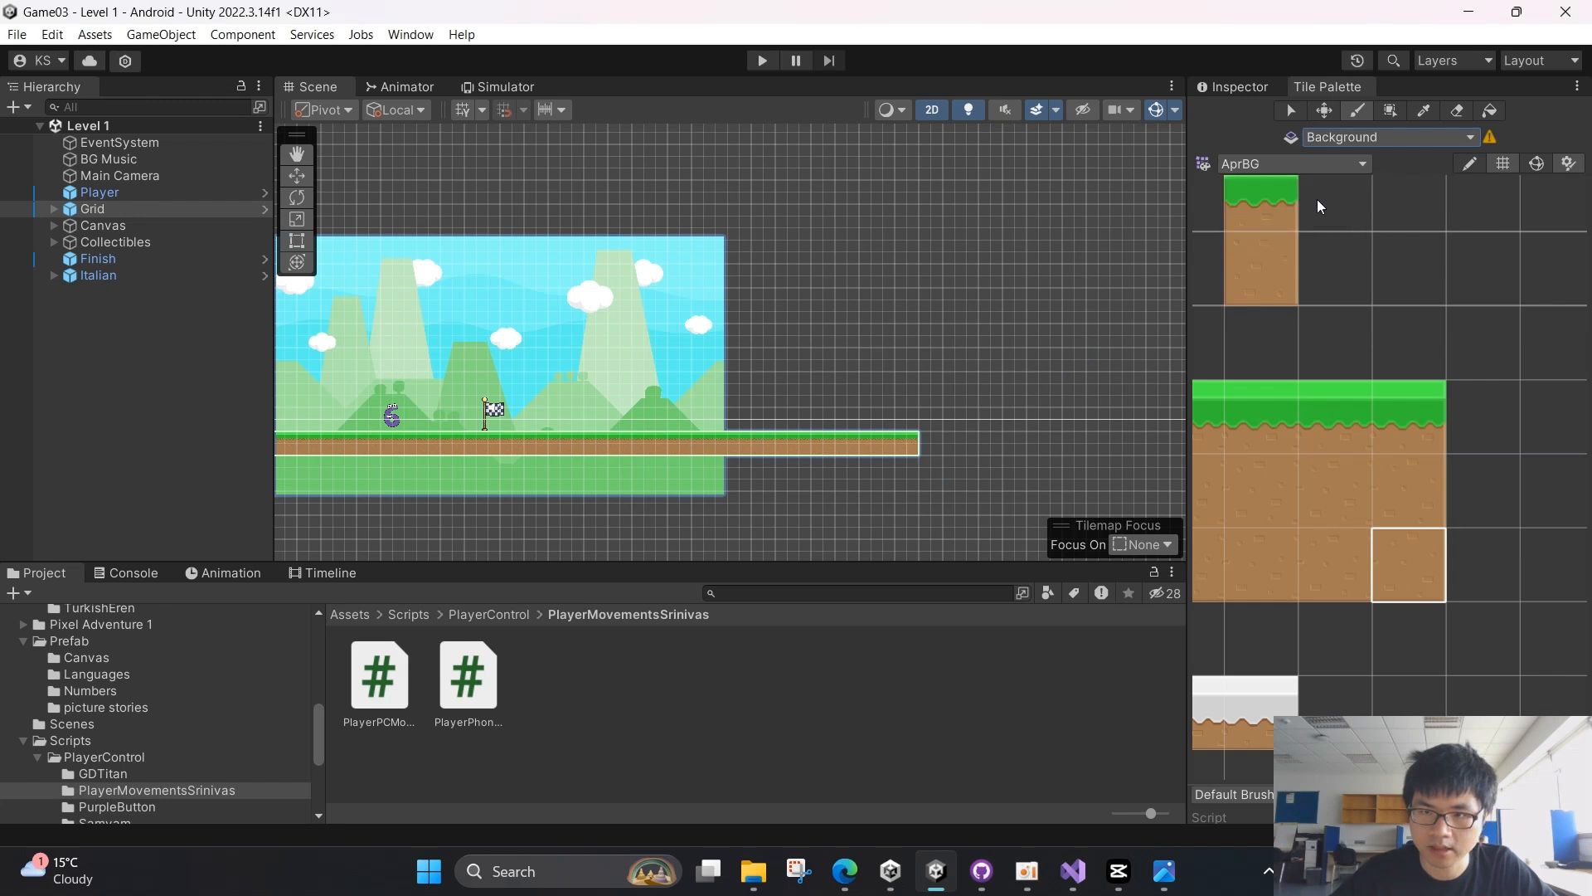
click(1280, 494)
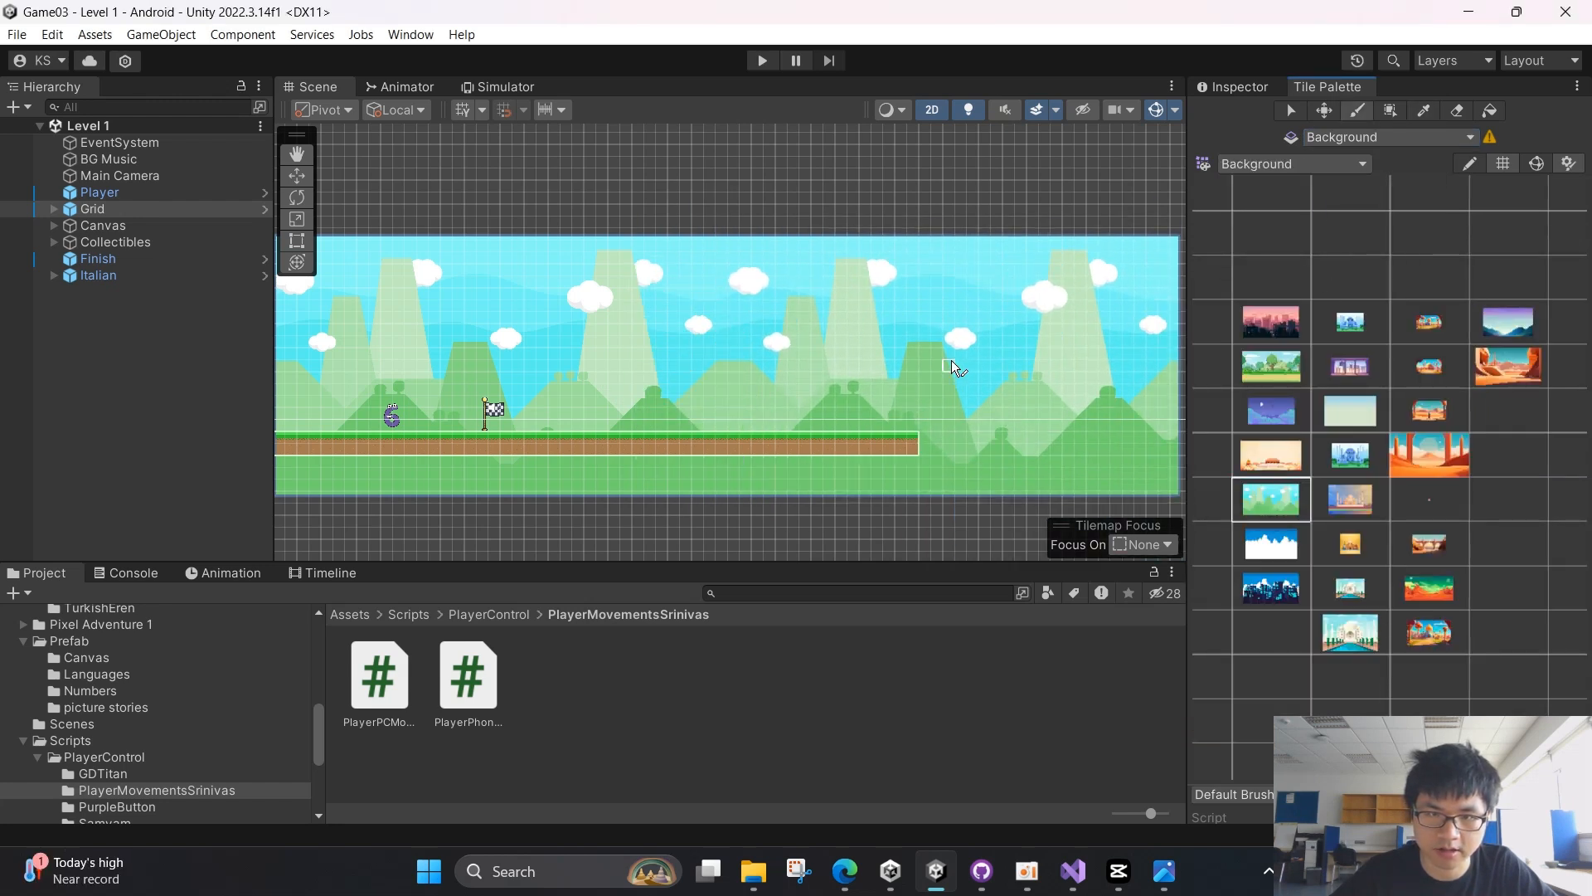
click(993, 336)
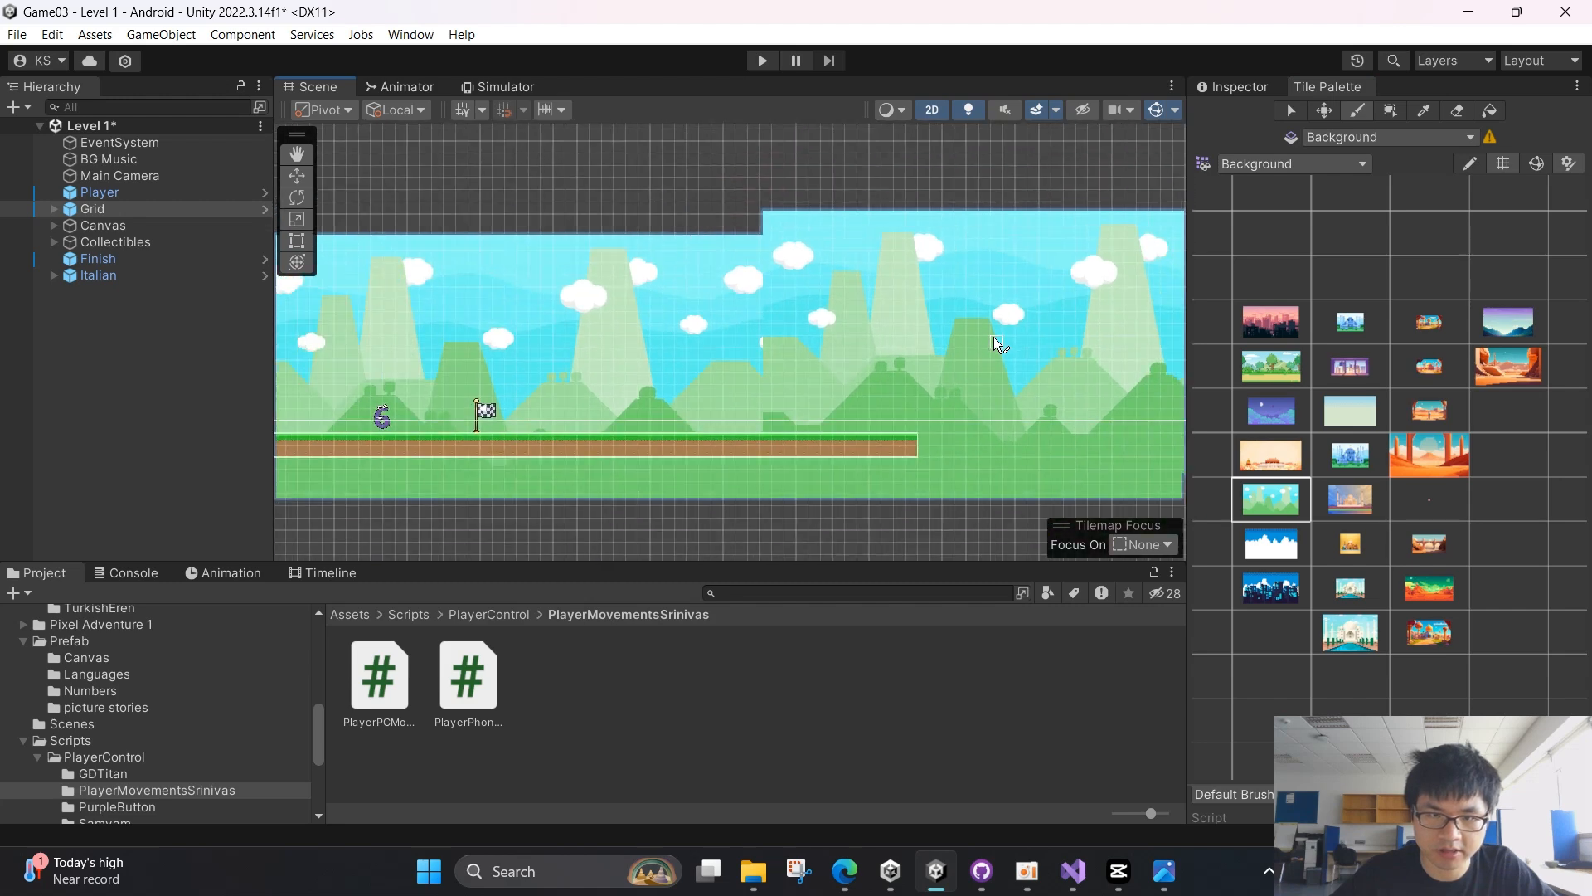
mouse_move(729, 355)
middle_down()
mouse_move(824, 328)
mouse_move(580, 349)
middle_up()
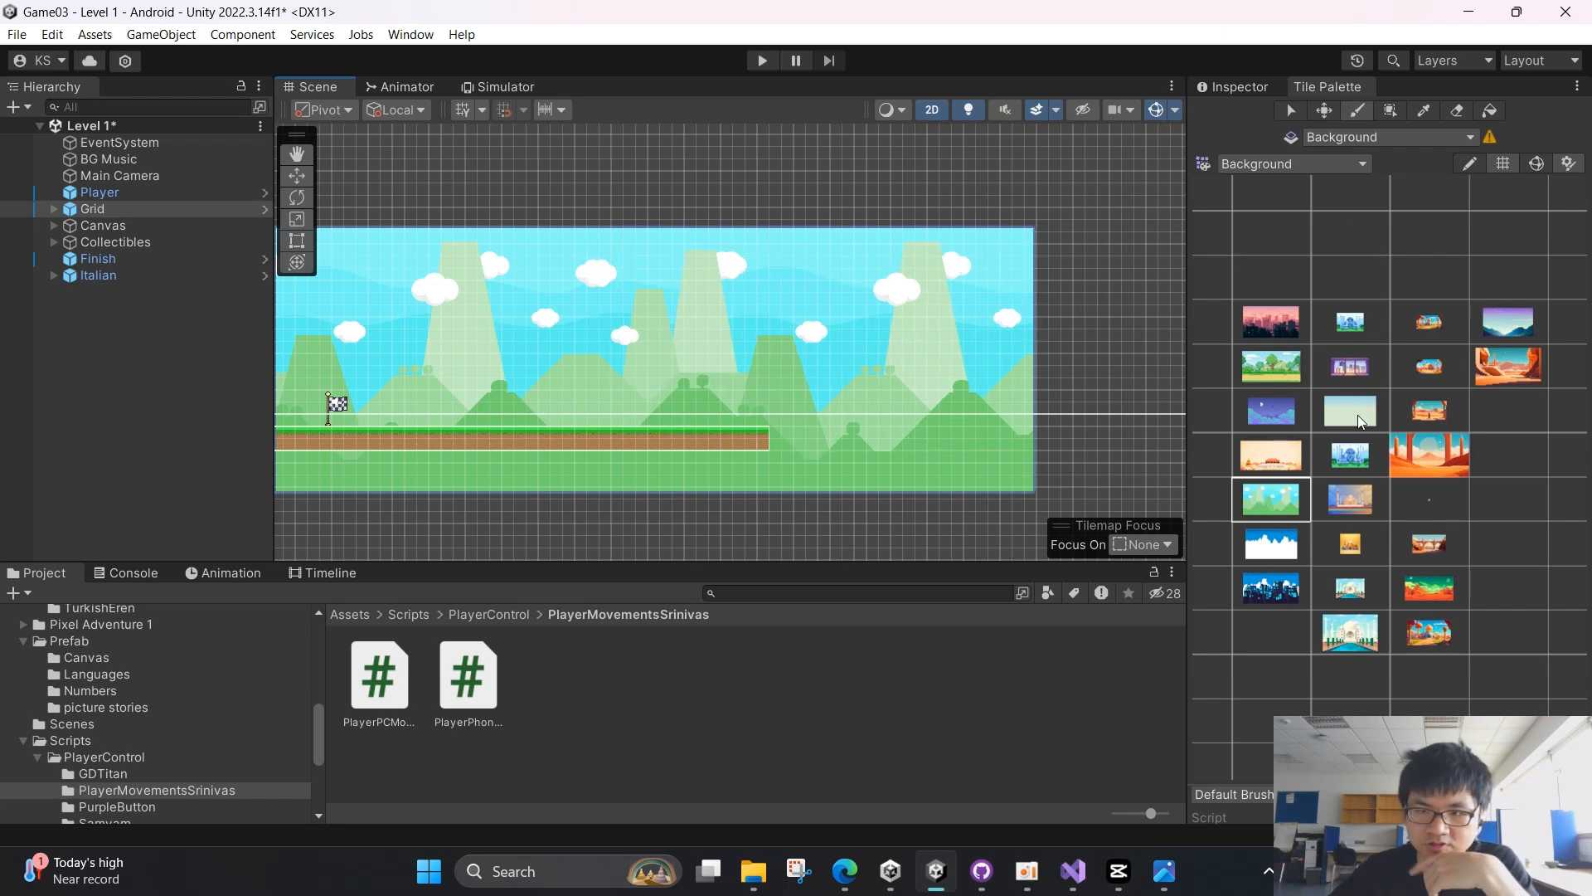
key(w)
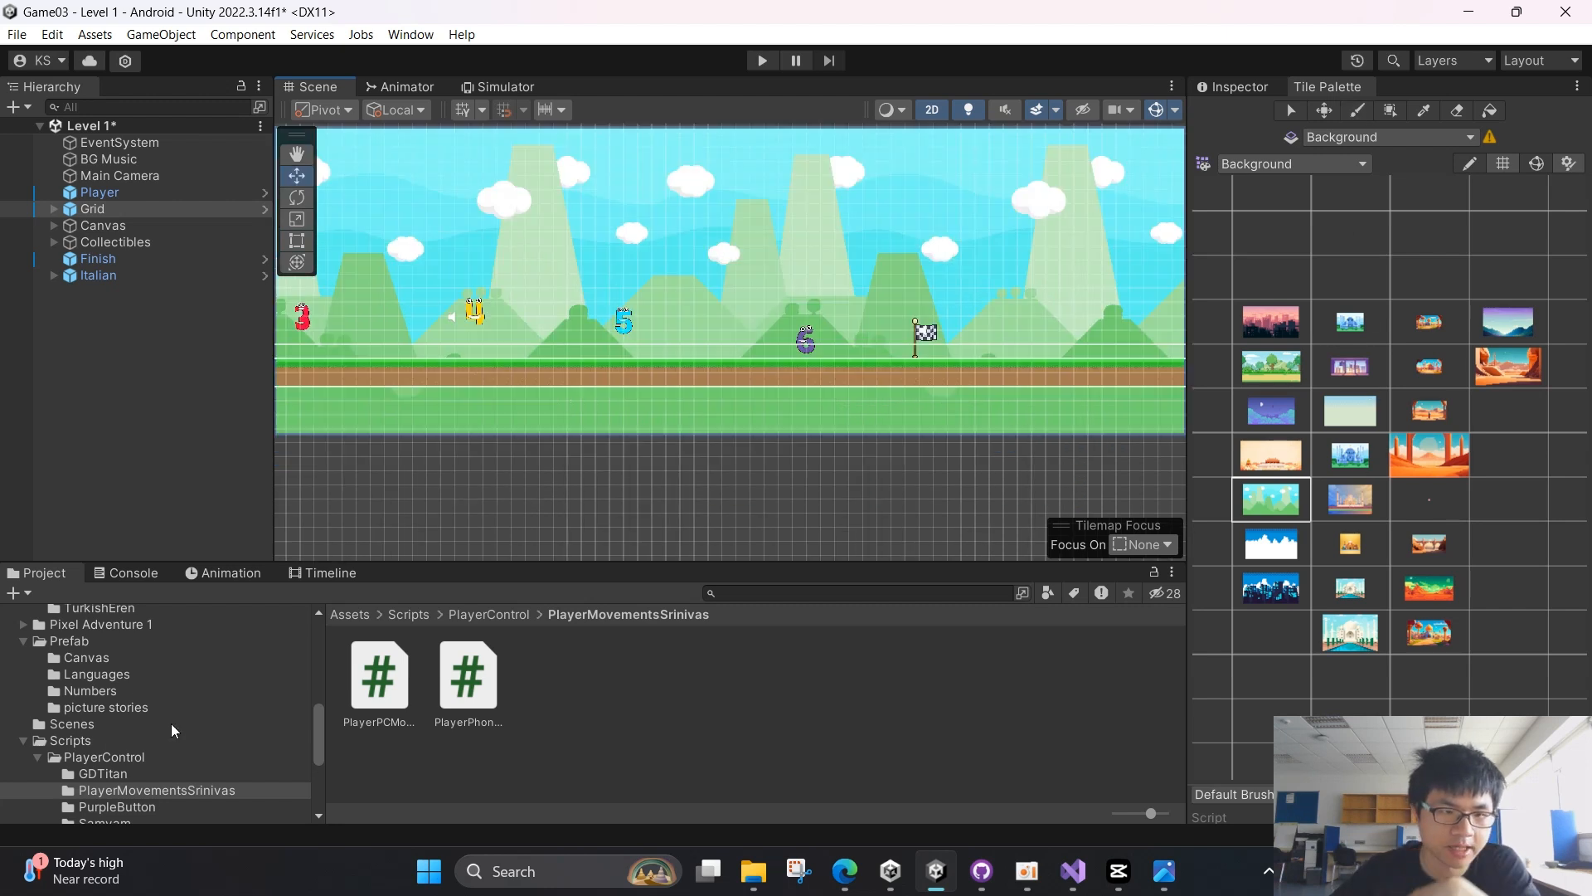
Open the Numbers folder inside the project's Prefab folder
scroll(171, 723, down, 3)
scroll(170, 723, up, 3)
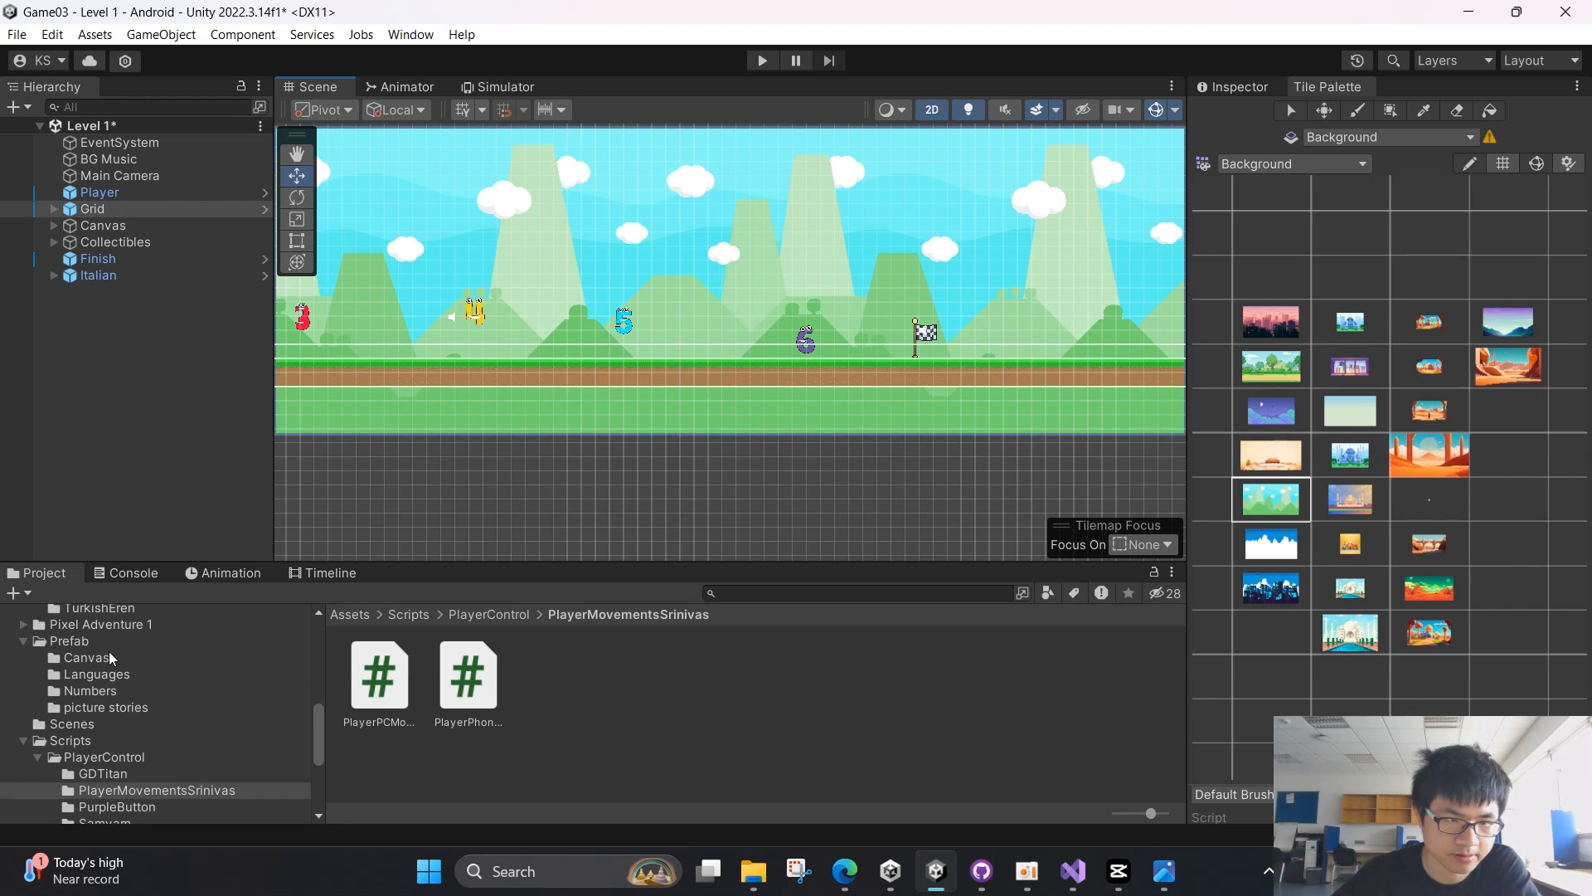
click(108, 652)
click(112, 644)
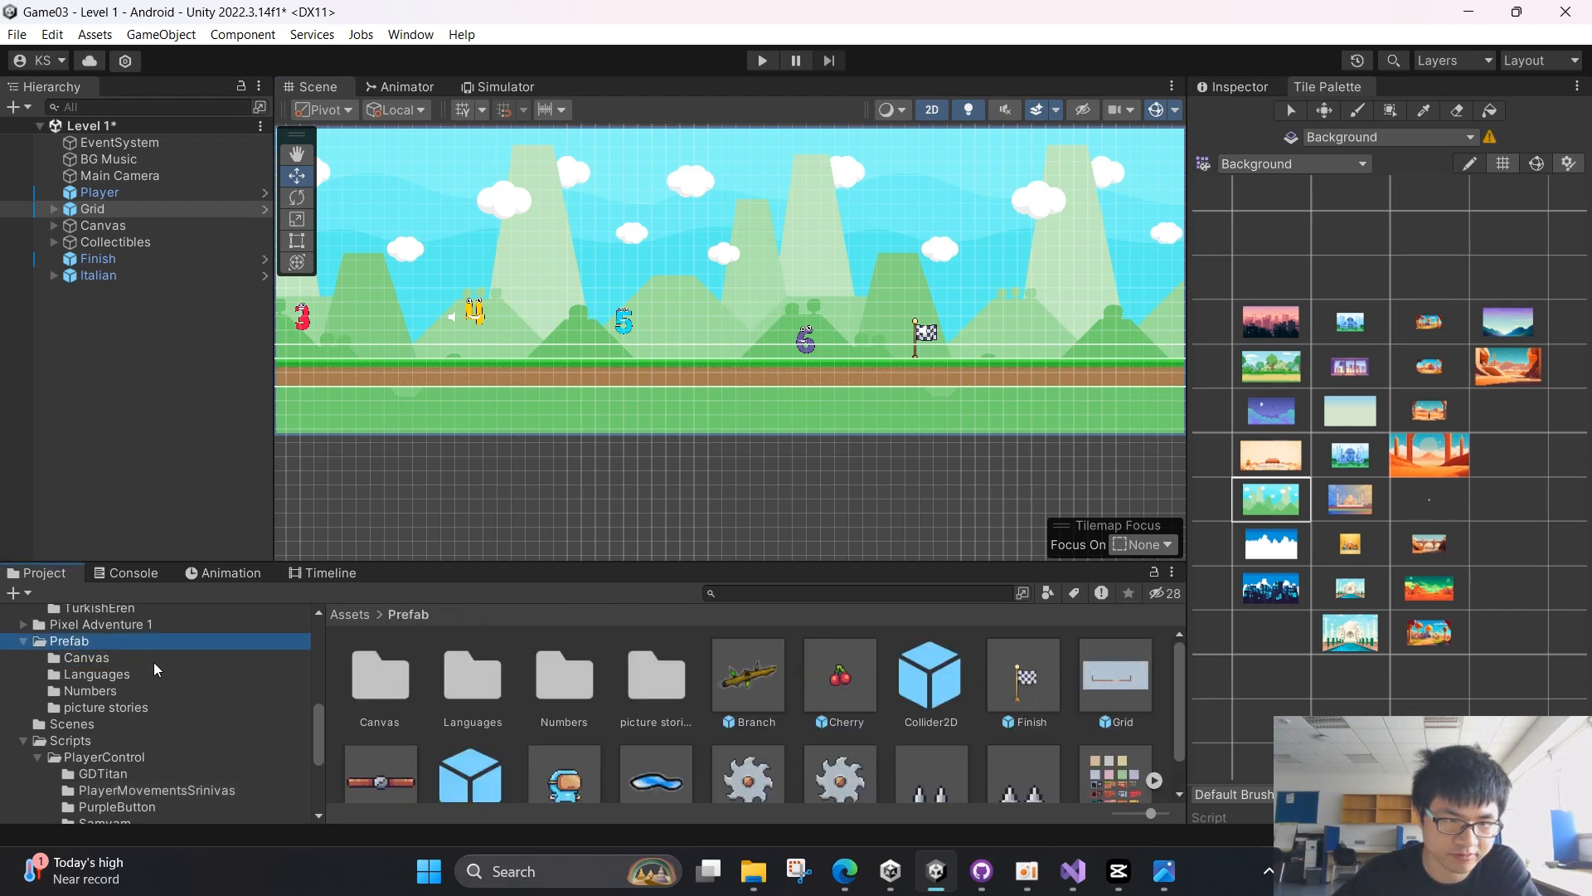
double_click(577, 685)
Place the Num7 1, Num8 and Num9 prefabs spaced out along the ground past the finish flag
scroll(966, 427, down, 4)
middle_drag(966, 427, 724, 450)
scroll(724, 450, up, 7)
drag(471, 777, 788, 379)
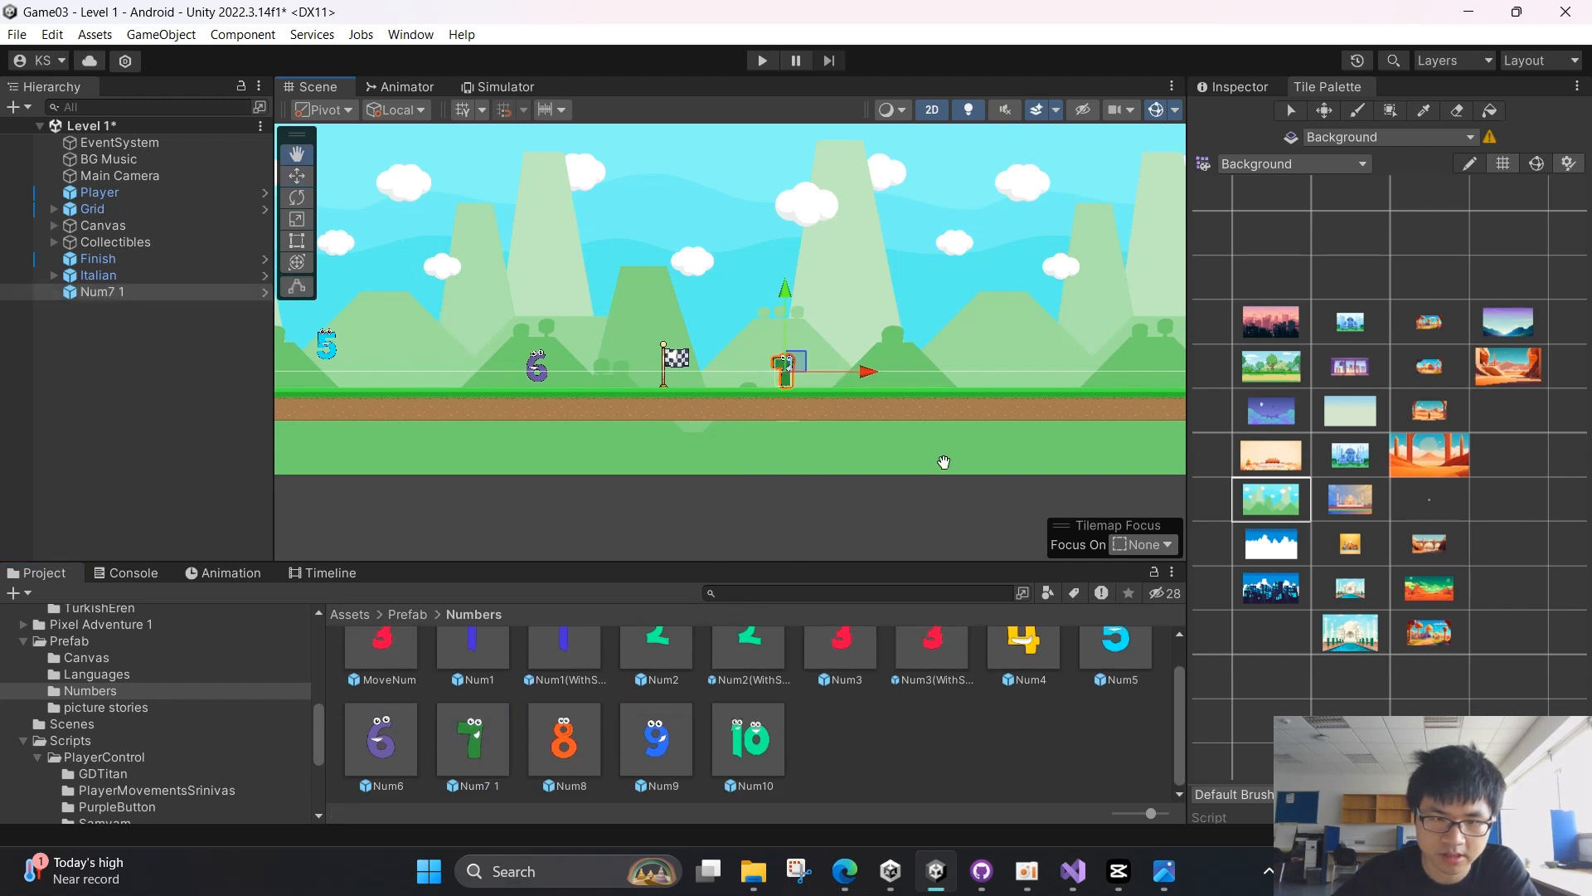
middle_drag(943, 462, 690, 466)
drag(771, 416, 713, 381)
drag(670, 759, 890, 434)
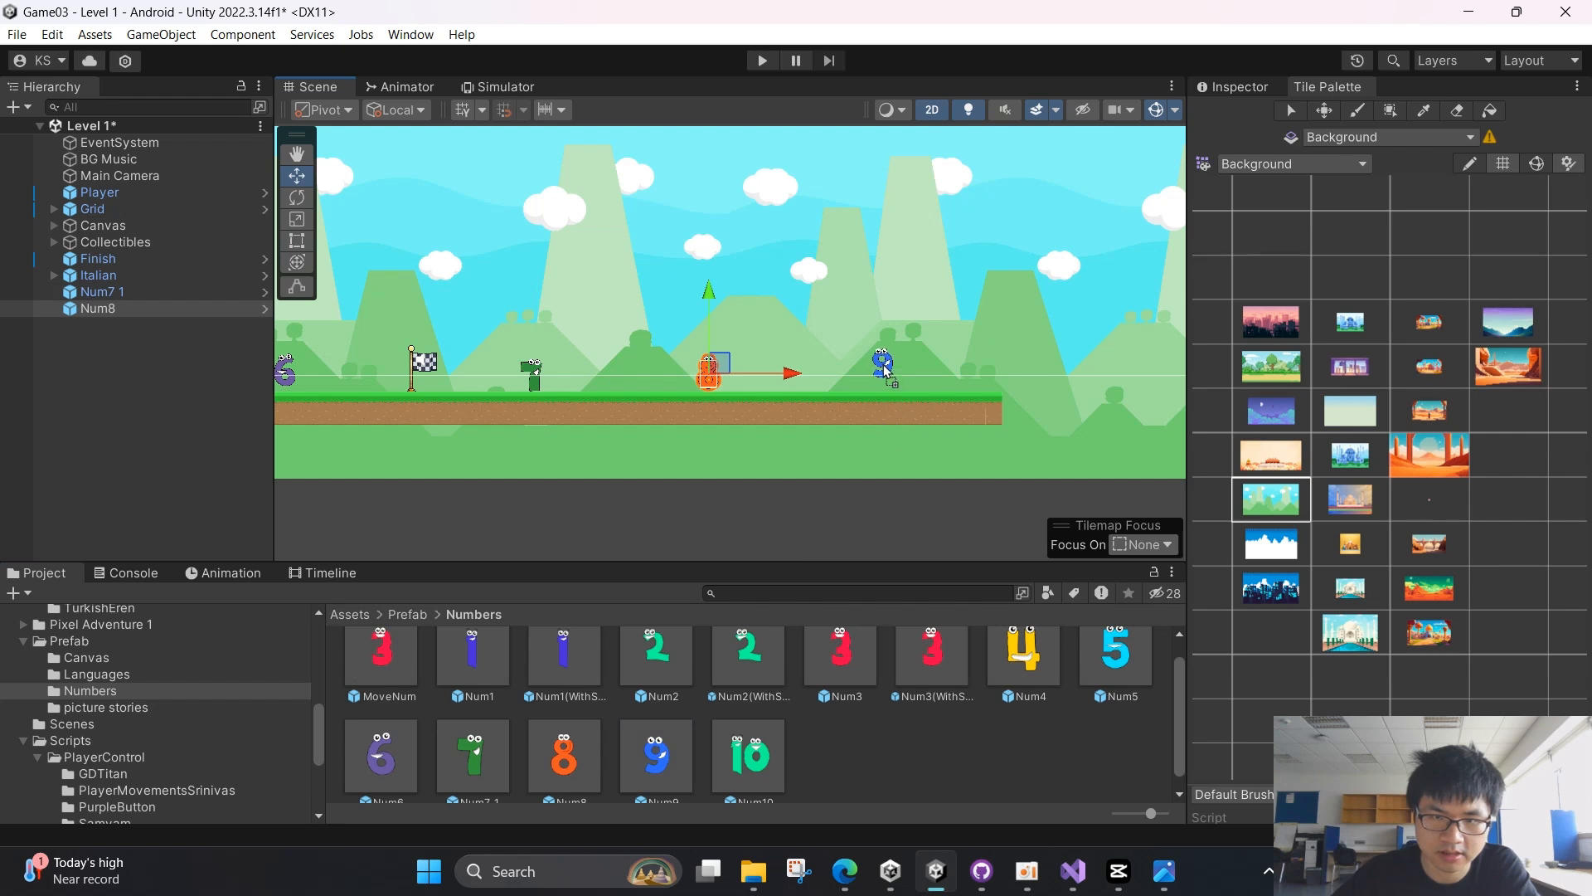
drag(884, 376, 884, 376)
Place the Num10 prefab in the air beyond the end of the ground
middle_drag(944, 442, 736, 466)
scroll(789, 438, up, 10)
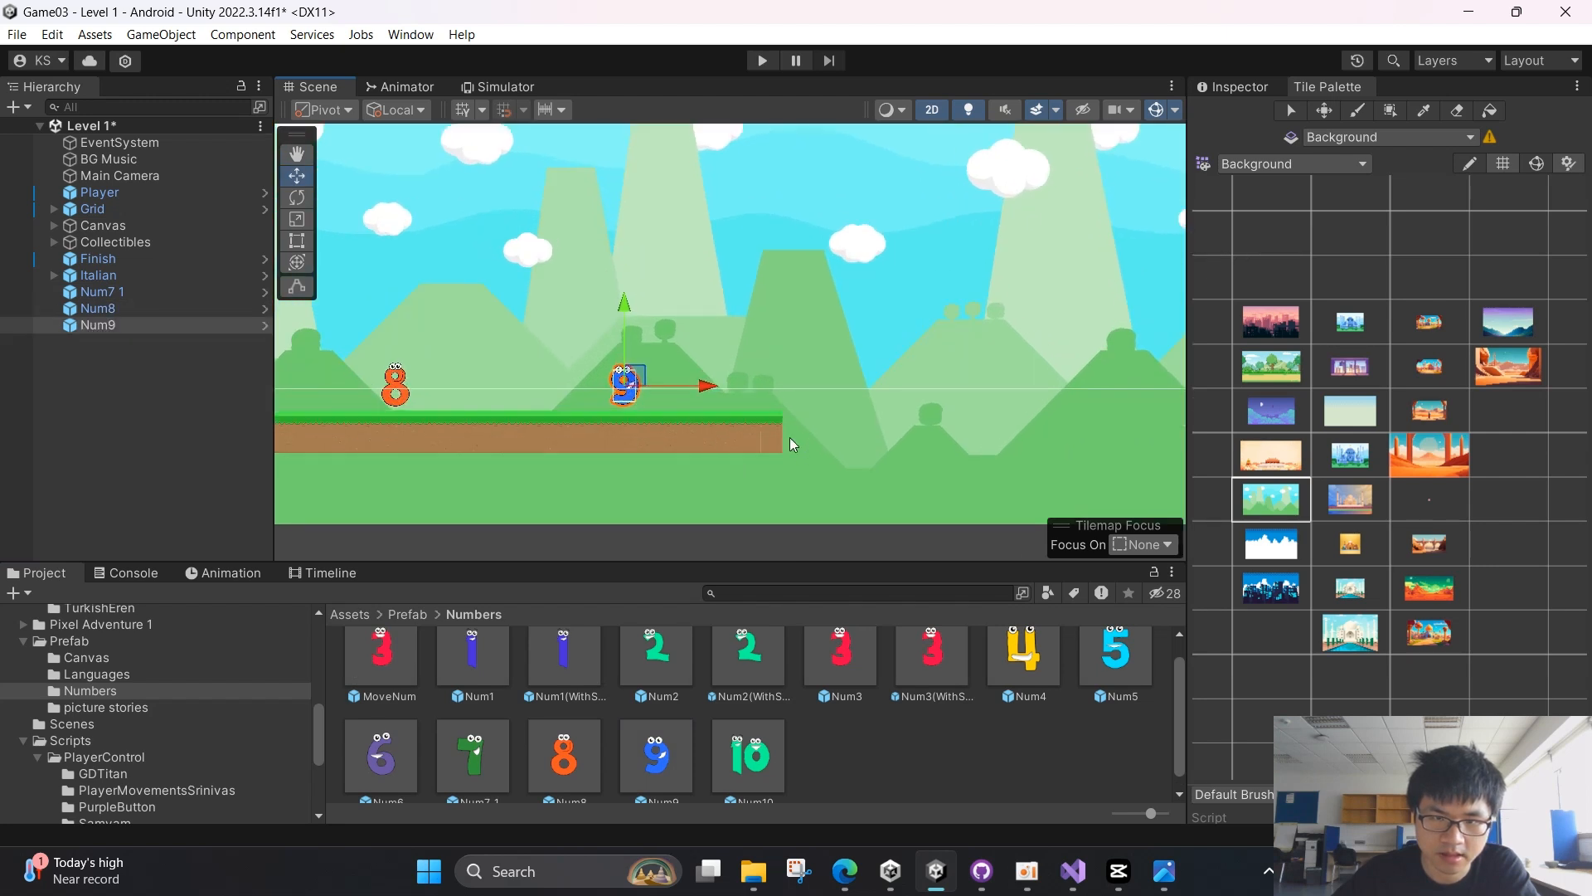
scroll(738, 759, down, 1)
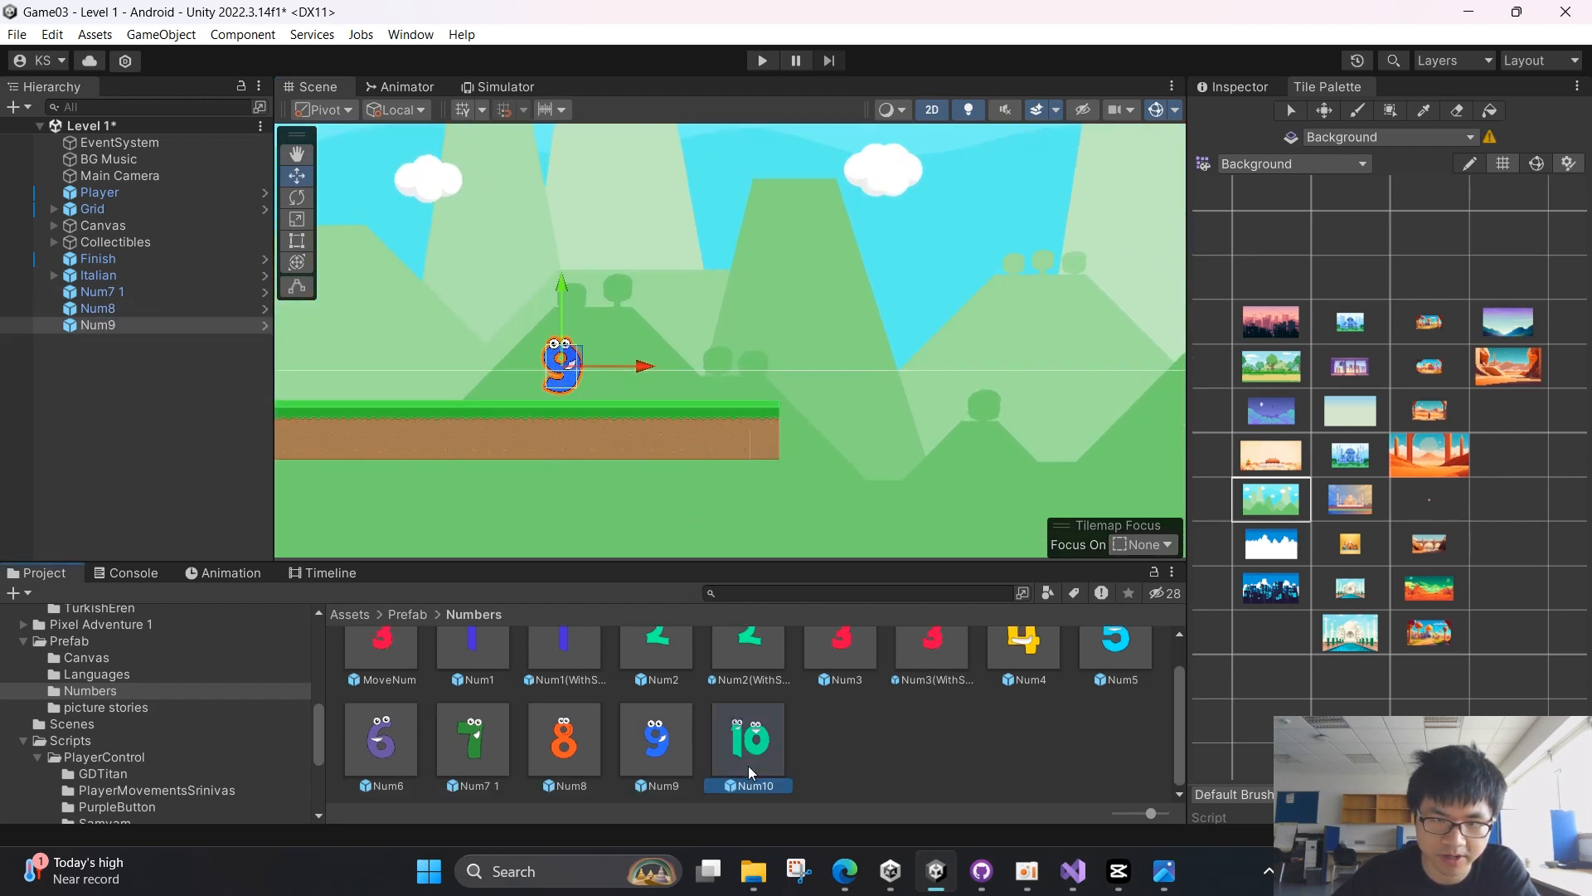
drag(748, 764, 1045, 371)
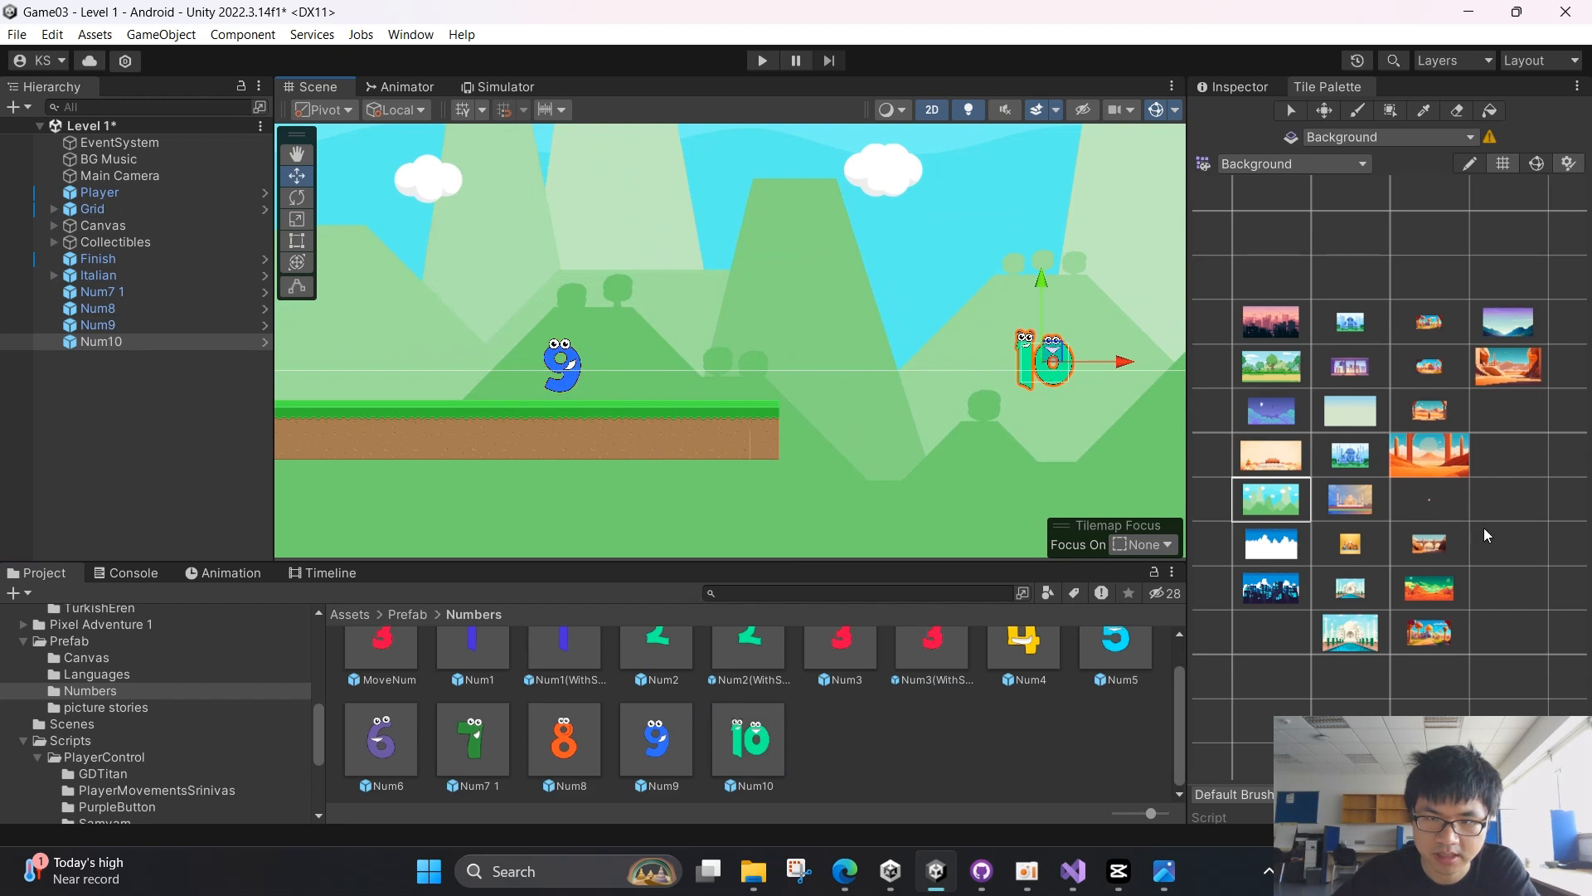
Raise the number 7 and number 8 collectibles higher above the ground
scroll(959, 394, down, 5)
click(959, 394)
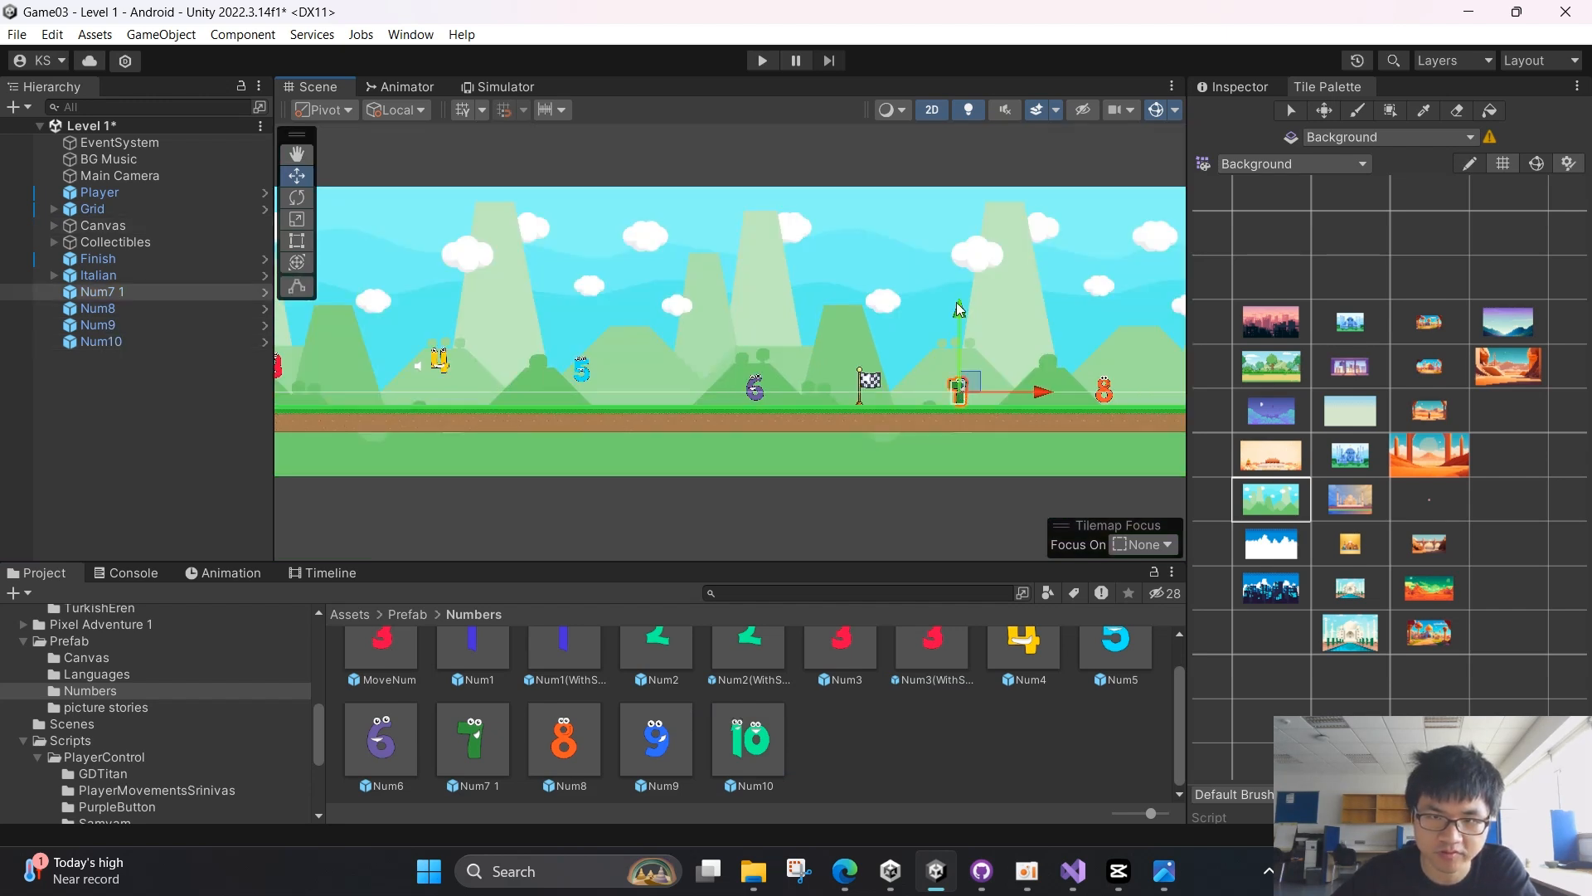
drag(959, 310, 959, 282)
middle_drag(1082, 353, 909, 397)
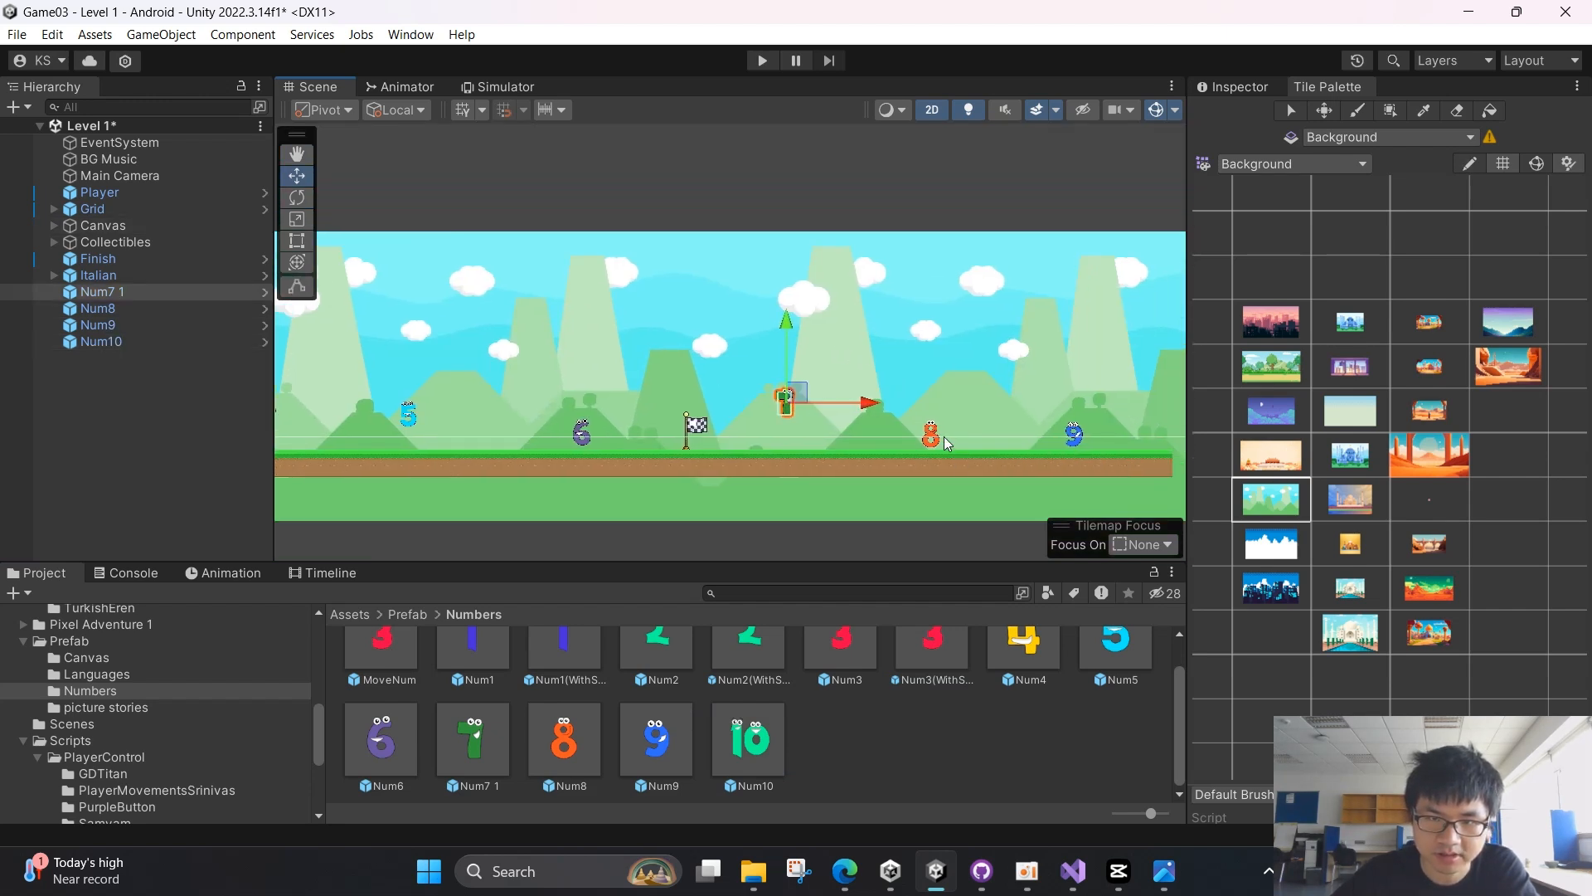
click(944, 436)
click(937, 443)
drag(931, 358, 940, 317)
Raise the number 10 collectible slightly and move it closer to the ground's end
middle_drag(1053, 365, 552, 386)
click(876, 452)
click(876, 449)
drag(877, 369, 878, 352)
drag(961, 431, 915, 431)
Switch the active tilemap from Background back to Terrain, keeping the editing in the Scene
scroll(776, 517, up, 15)
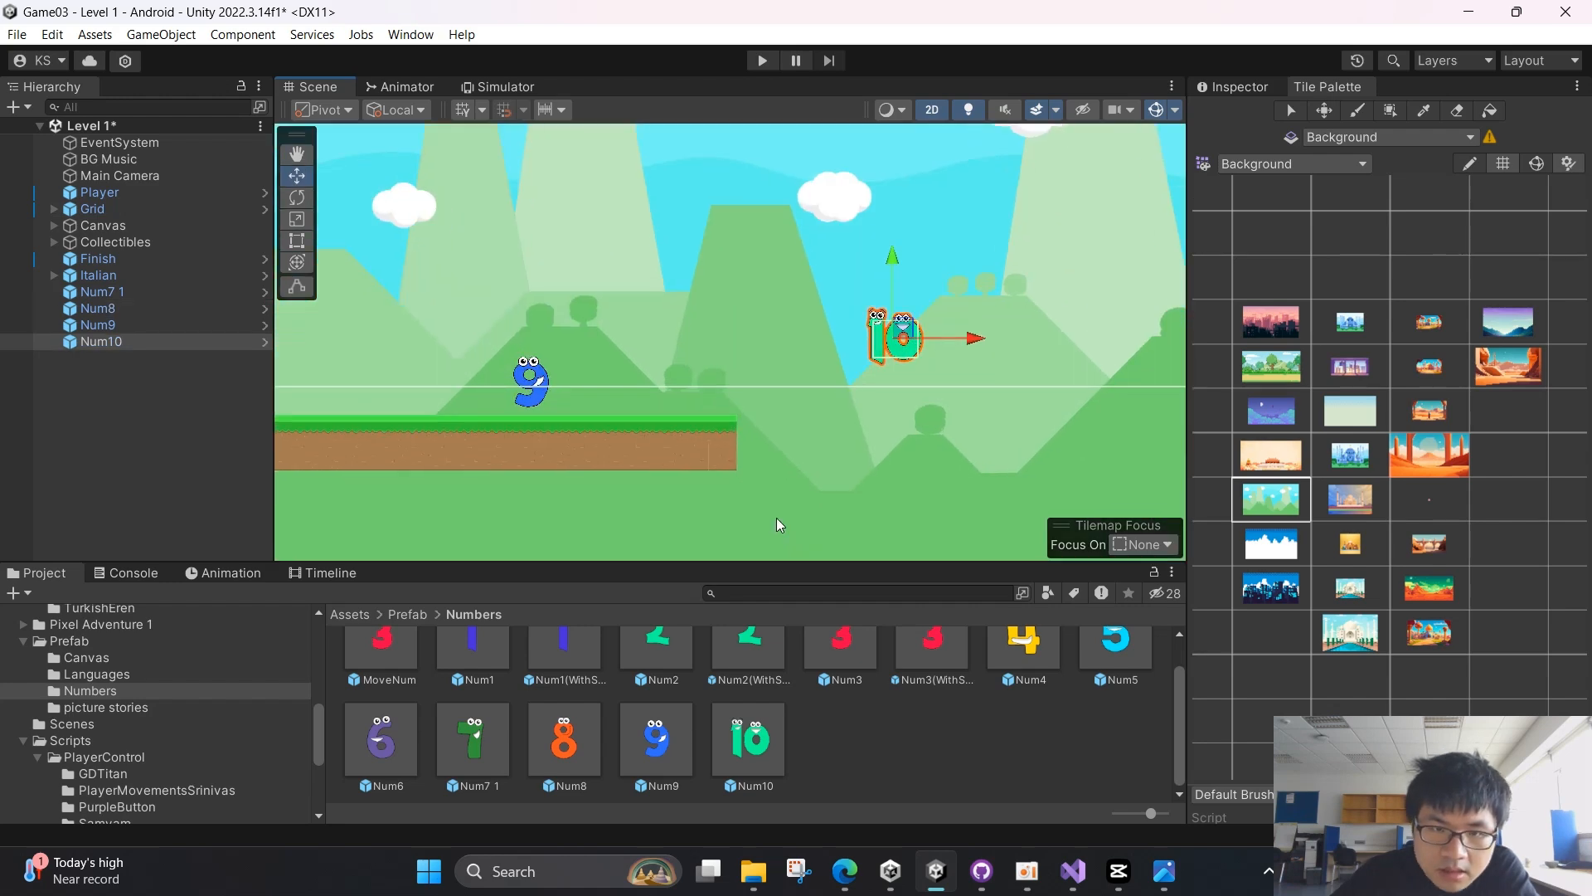
click(1389, 137)
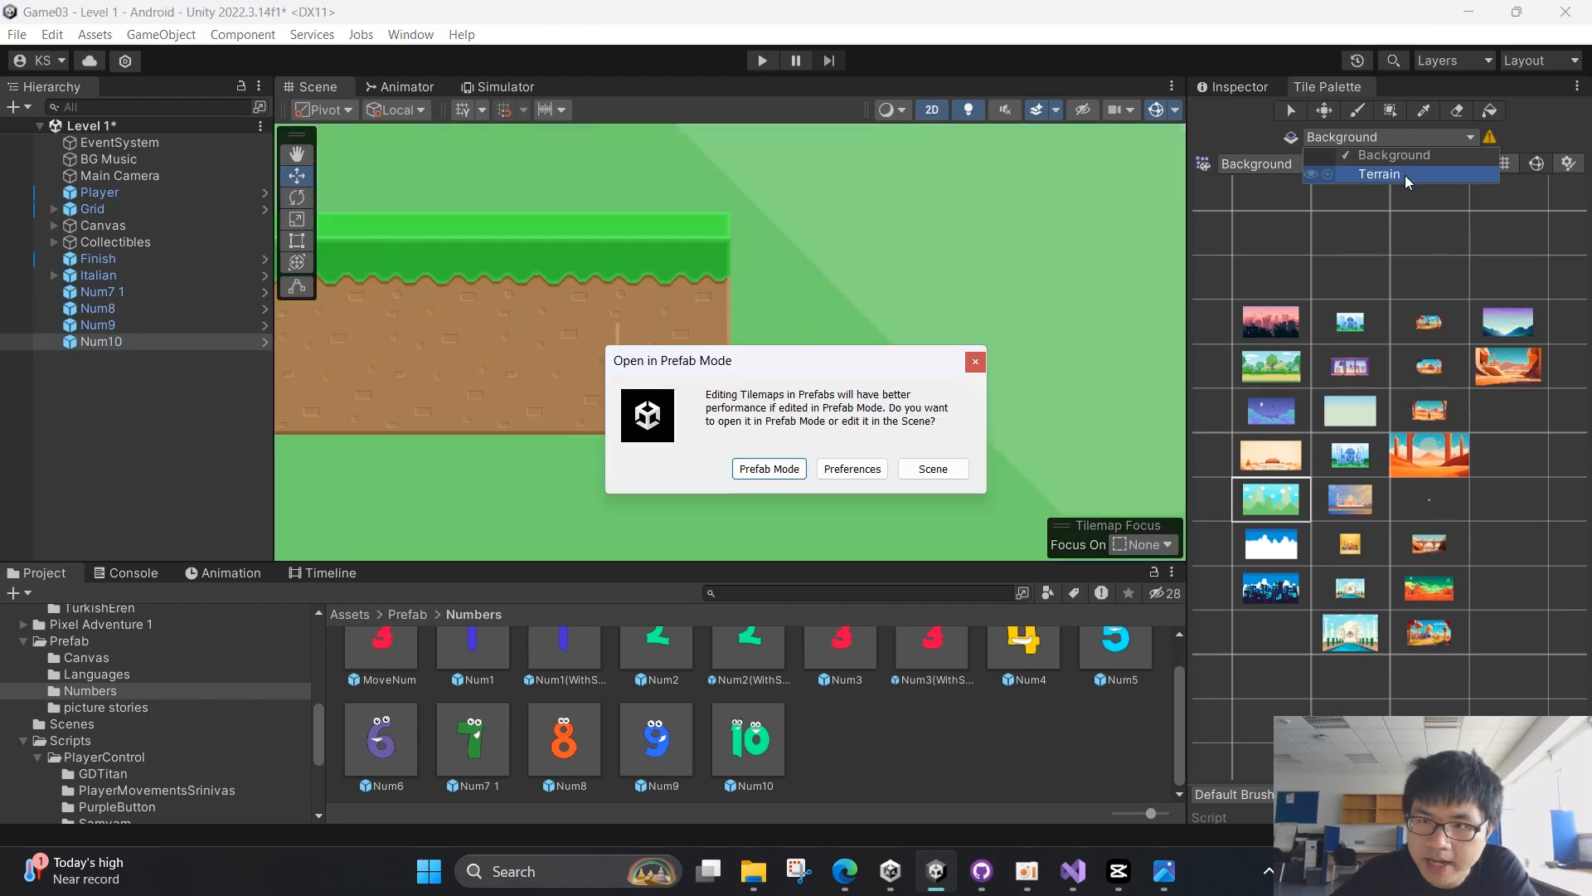
click(933, 469)
Switch the tile palette from Background to AprBG
click(1291, 163)
click(1295, 221)
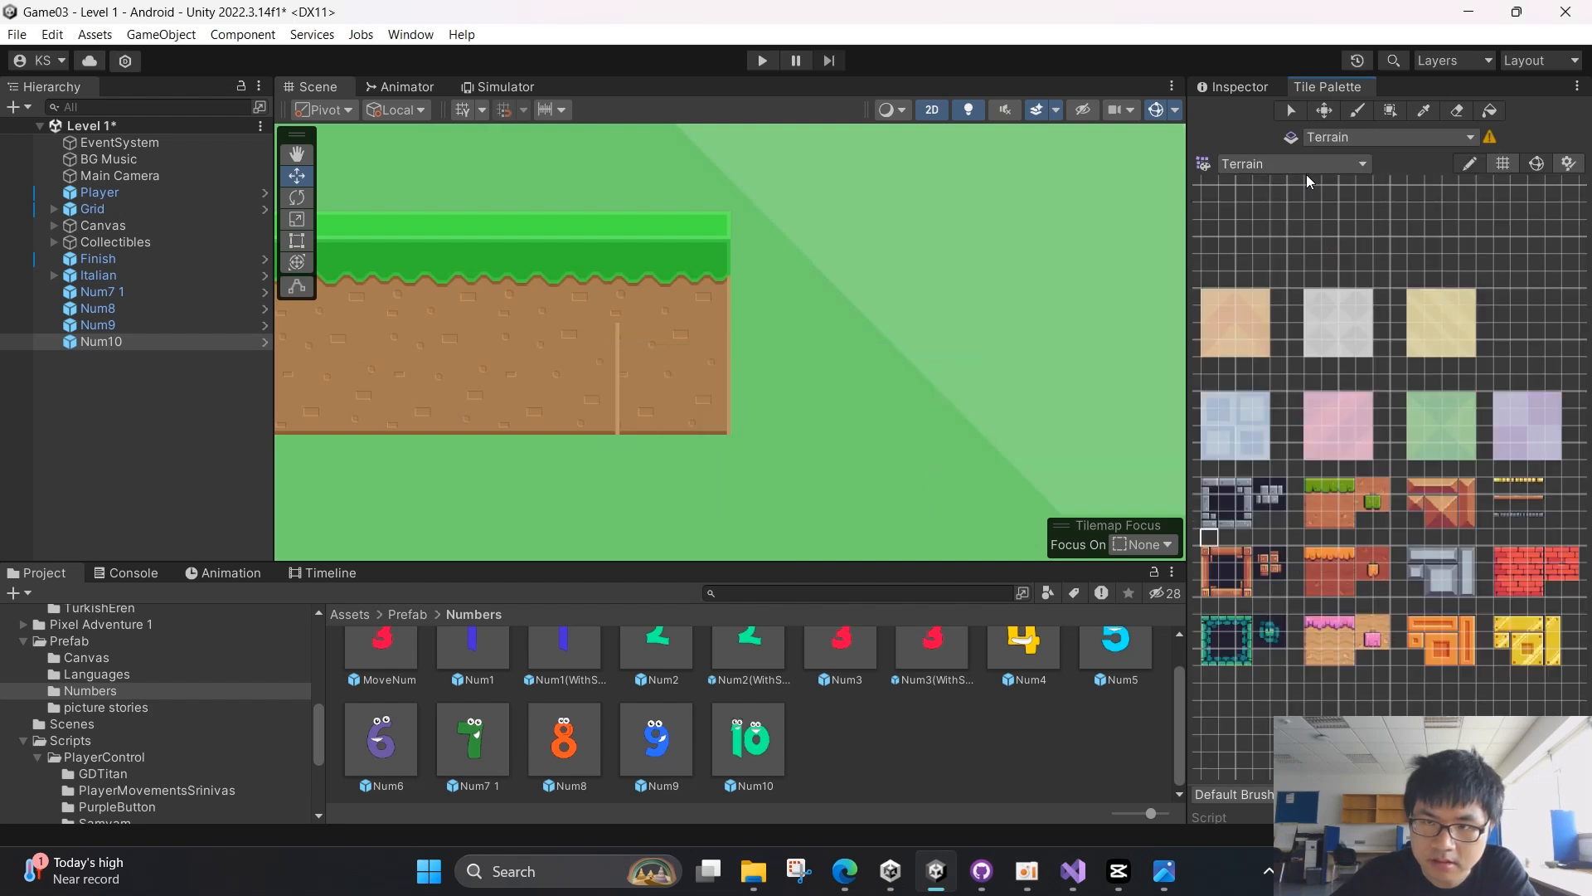
click(1306, 170)
click(1295, 189)
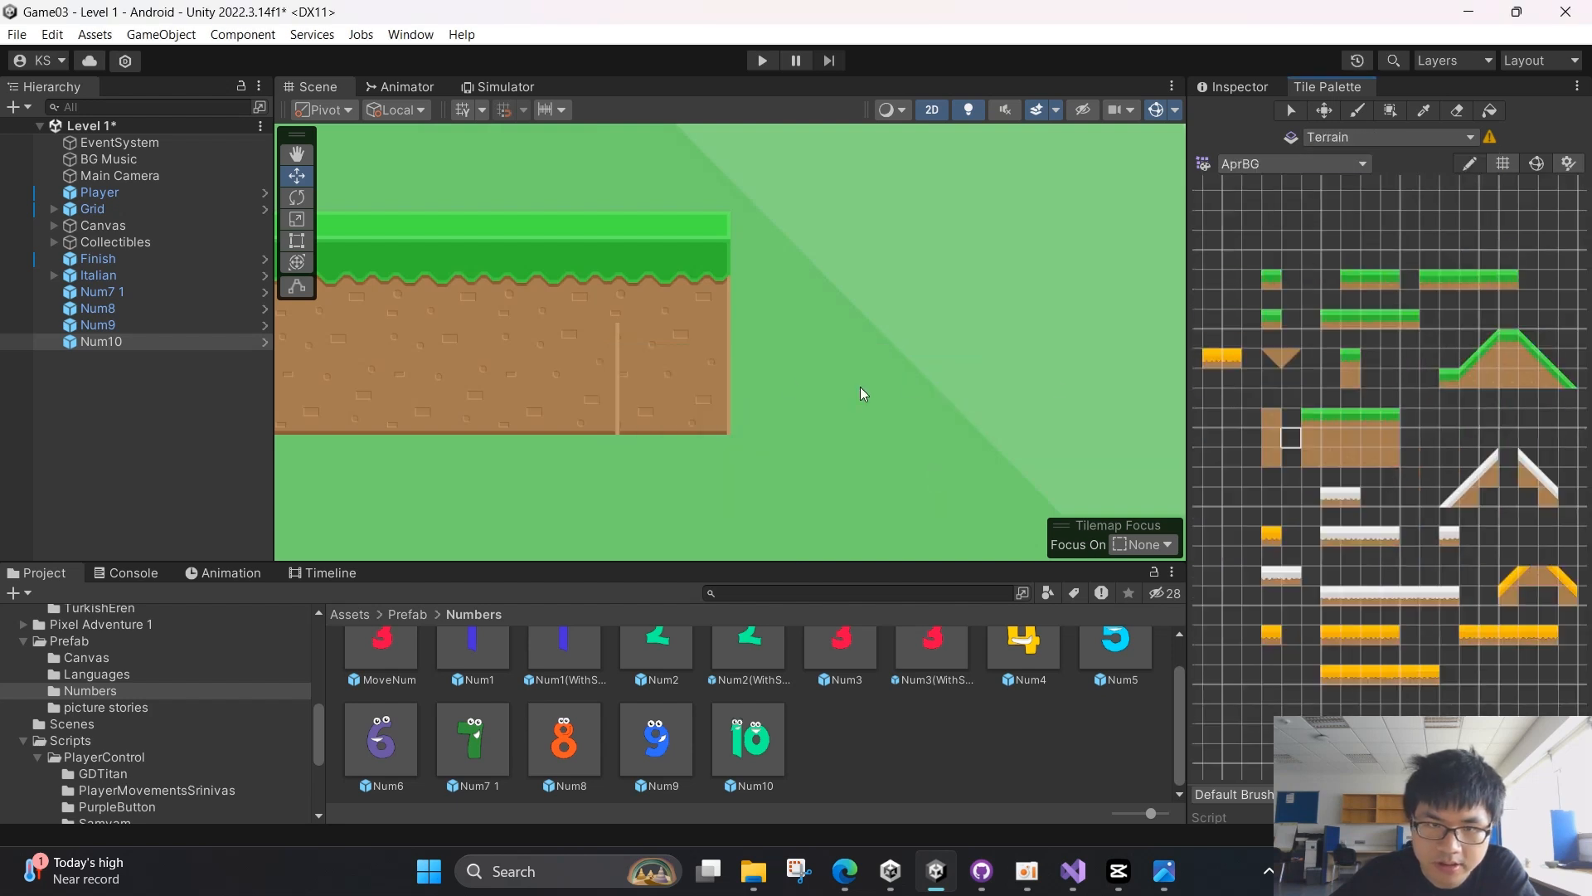
Paint brown dirt tiles to extend the lower row of the ground past the number 10 collectible
click(1373, 458)
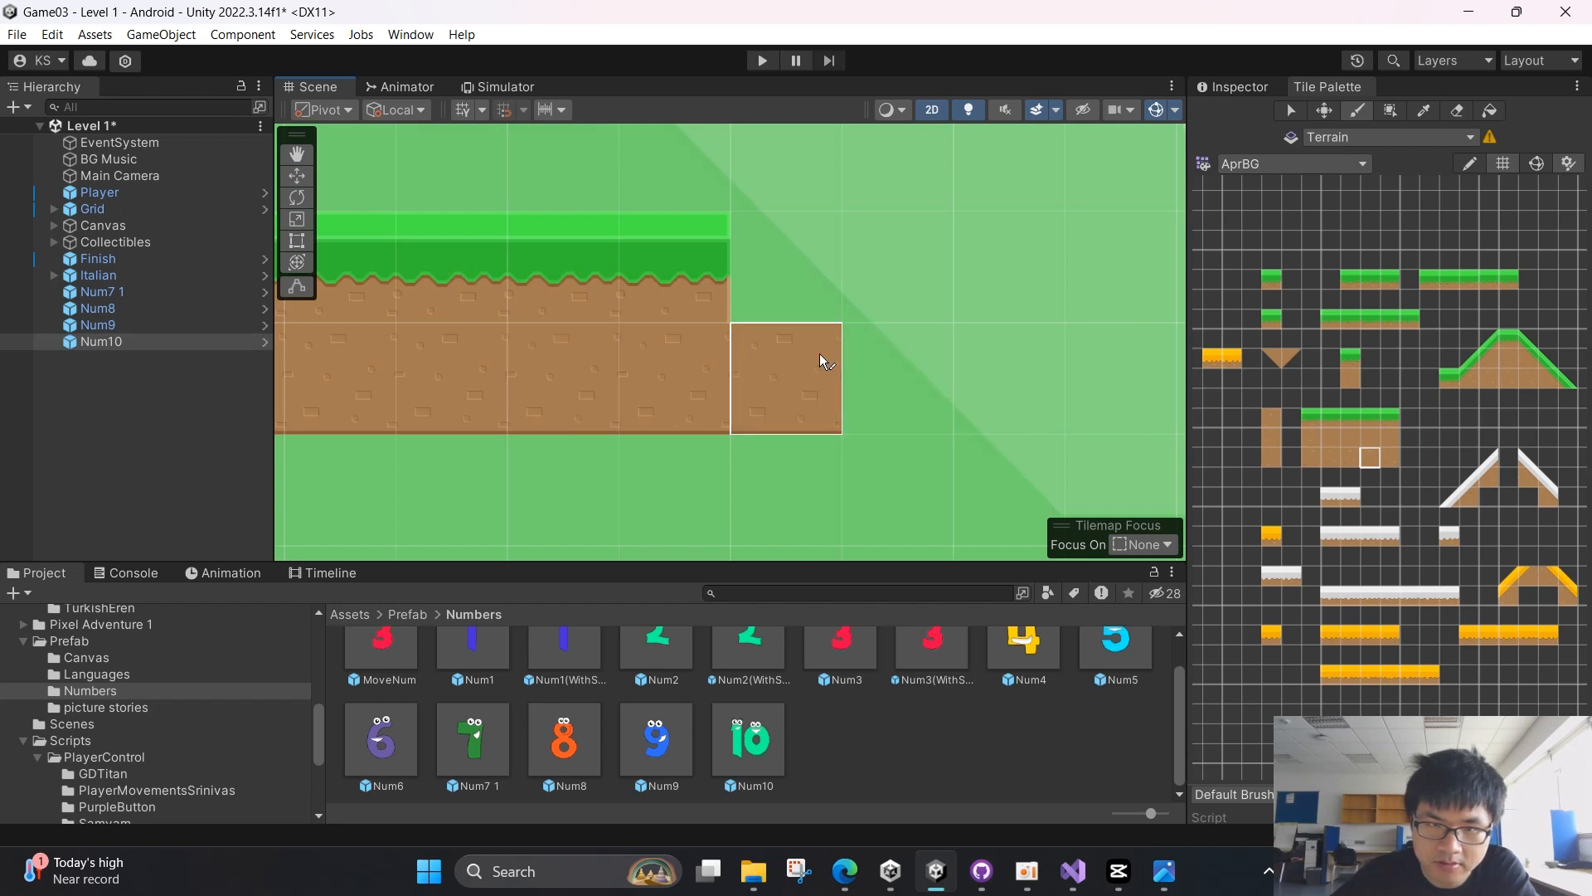
scroll(819, 353, down, 3)
drag(1331, 457, 1370, 458)
scroll(918, 401, down, 5)
middle_drag(919, 401, 622, 419)
drag(626, 411, 897, 411)
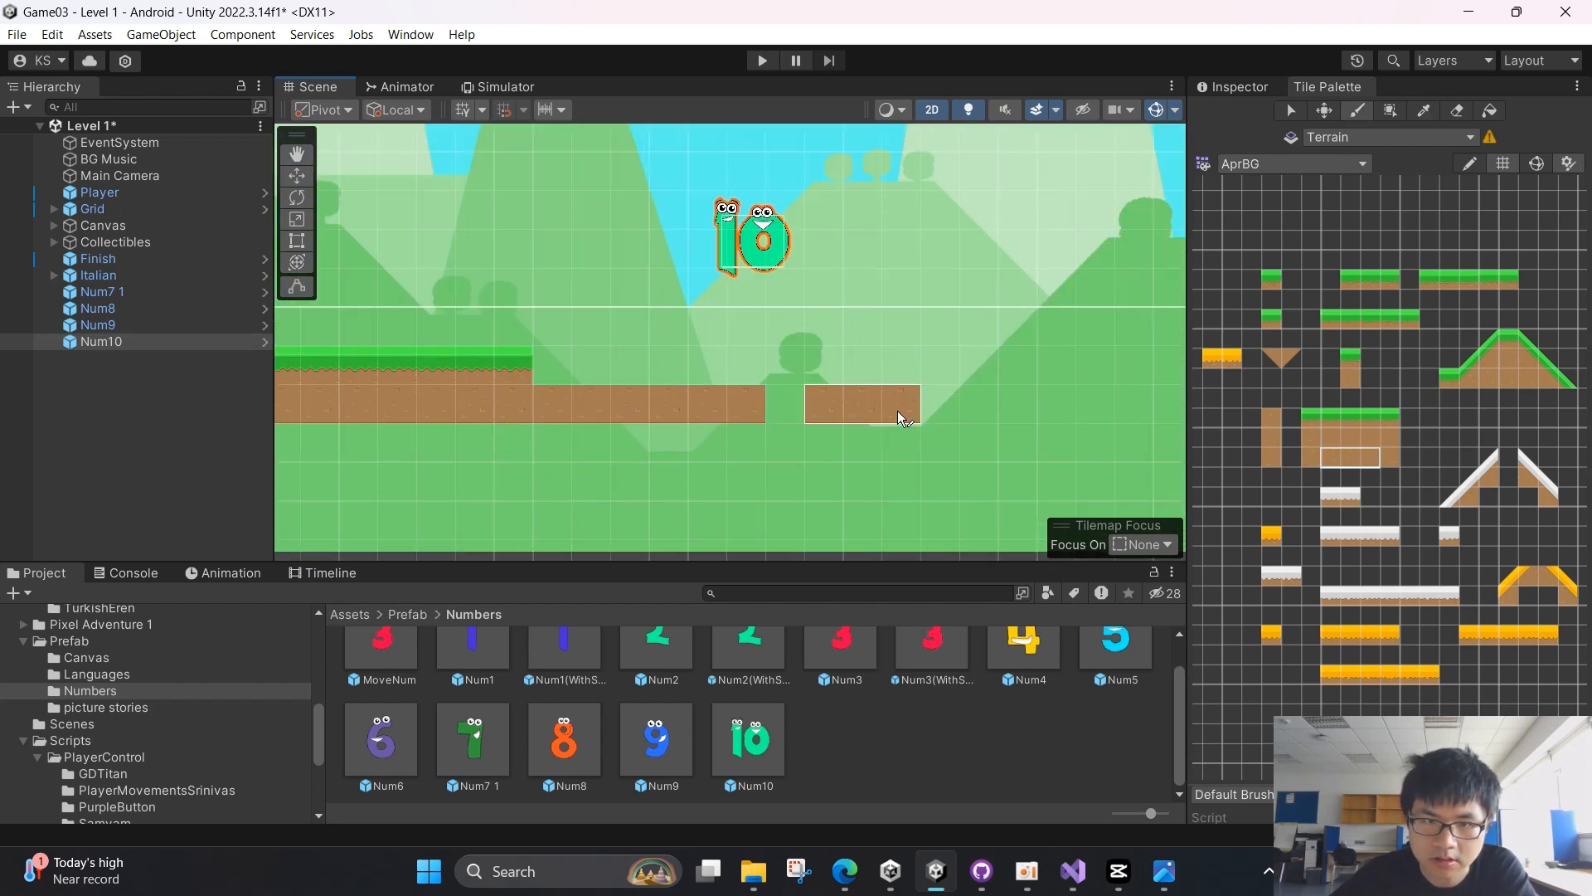
click(1389, 458)
click(940, 405)
Paint grass-topped tiles over the new dirt row up to its end
drag(1350, 417, 1384, 417)
drag(547, 367, 907, 367)
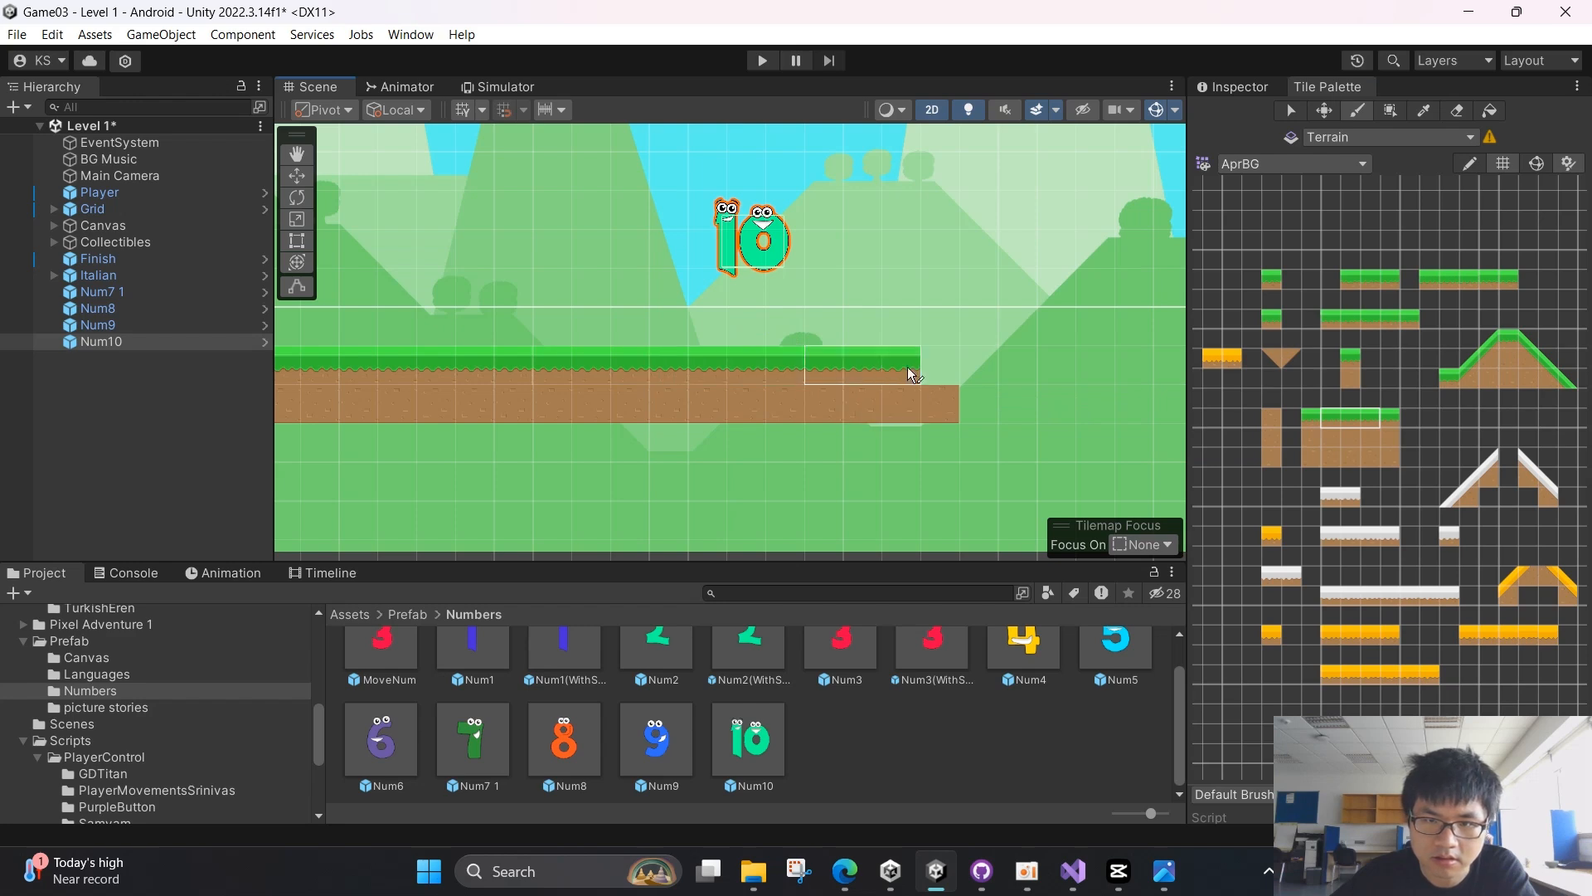
click(939, 371)
scroll(815, 327, down, 5)
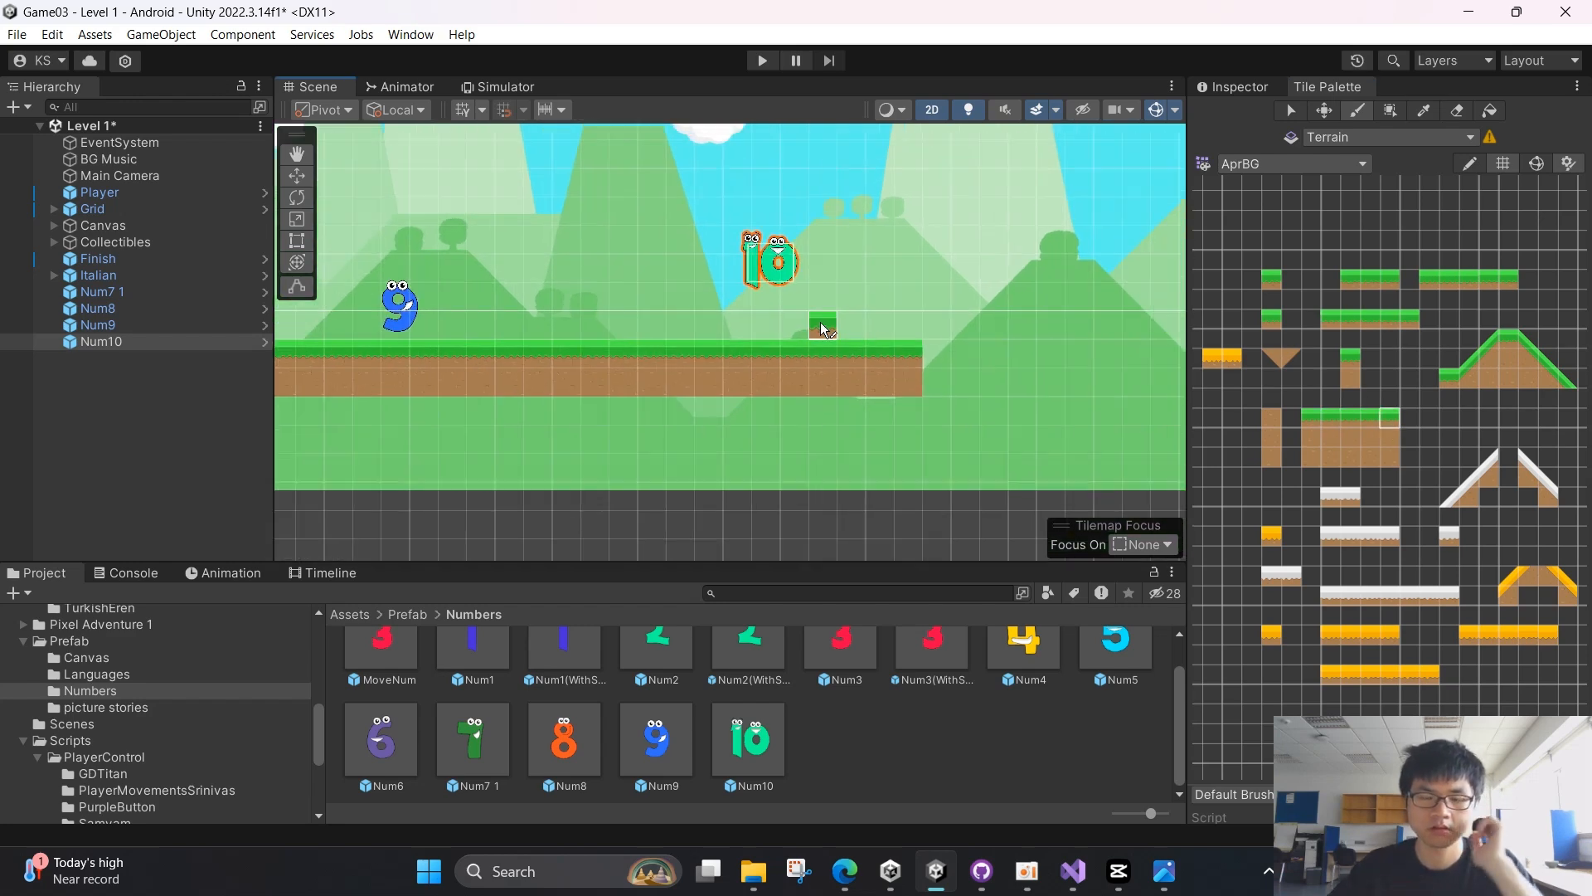
Move the Finish flag along the ground to just past the number 10 collectible
middle_drag(817, 327, 1130, 354)
scroll(1130, 354, down, 5)
key(w)
click(566, 350)
click(565, 342)
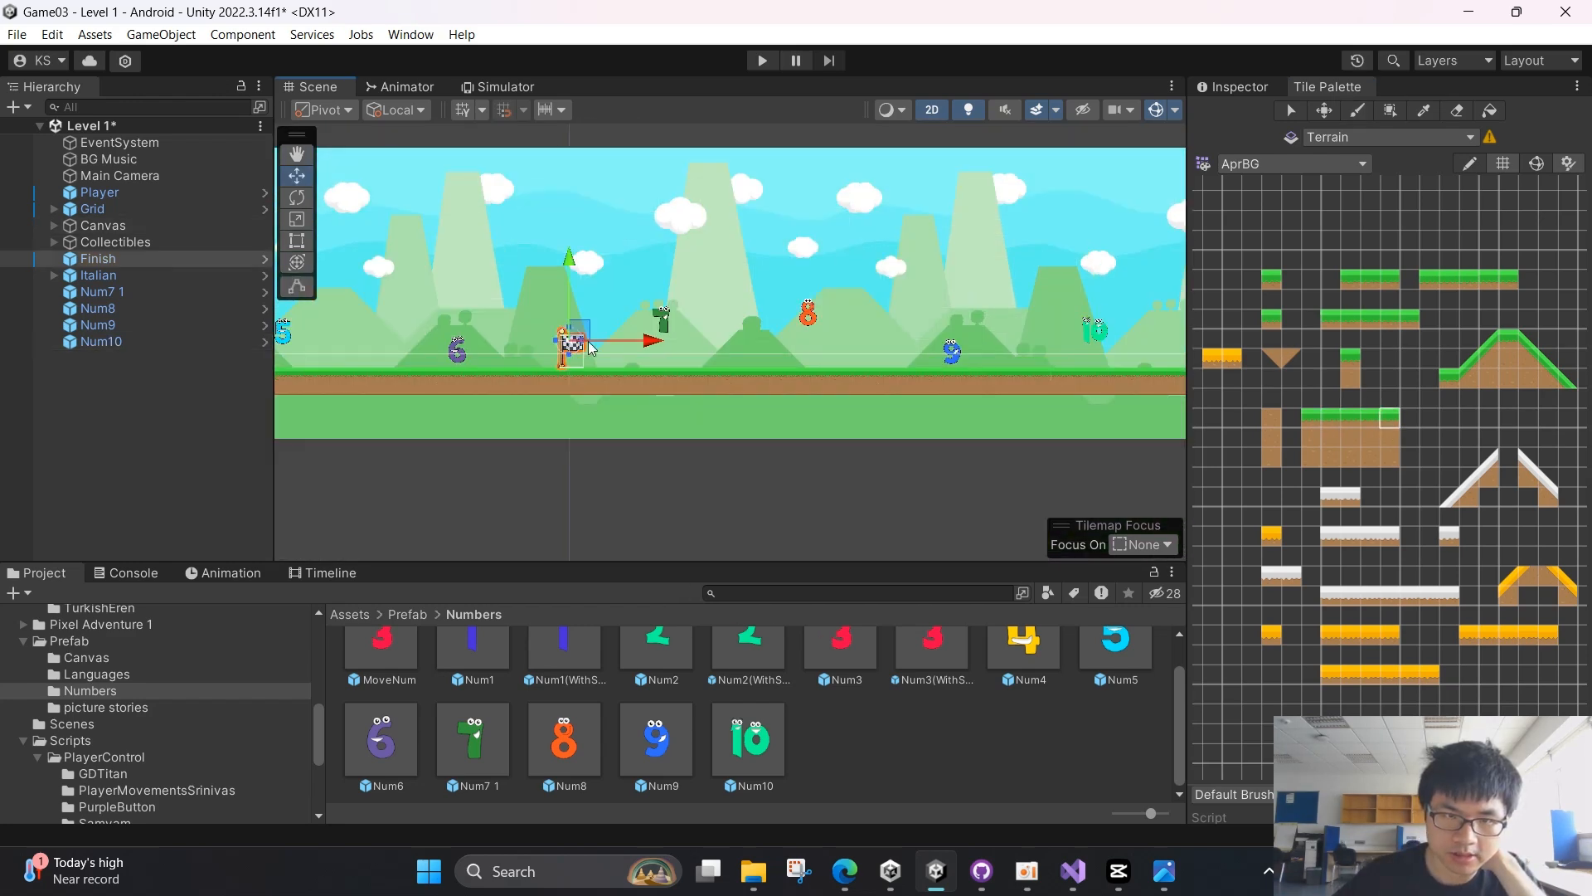
drag(650, 341, 905, 387)
Move the Collider2D barrier in Collectibles to the end of the extended ground and save the scene
click(54, 241)
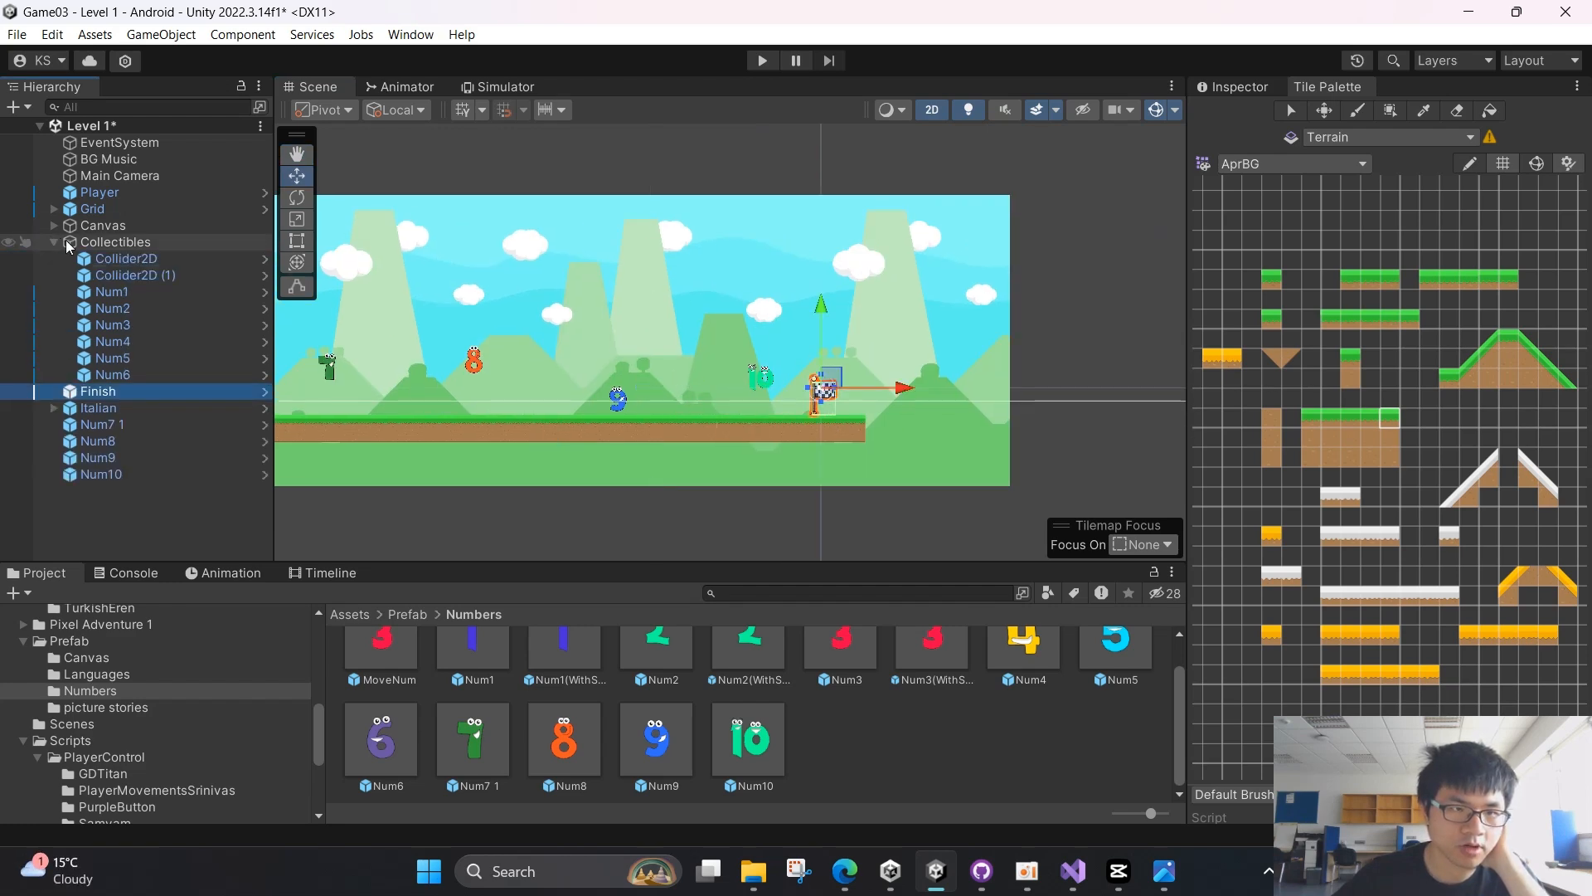
click(136, 275)
scroll(593, 365, down, 1)
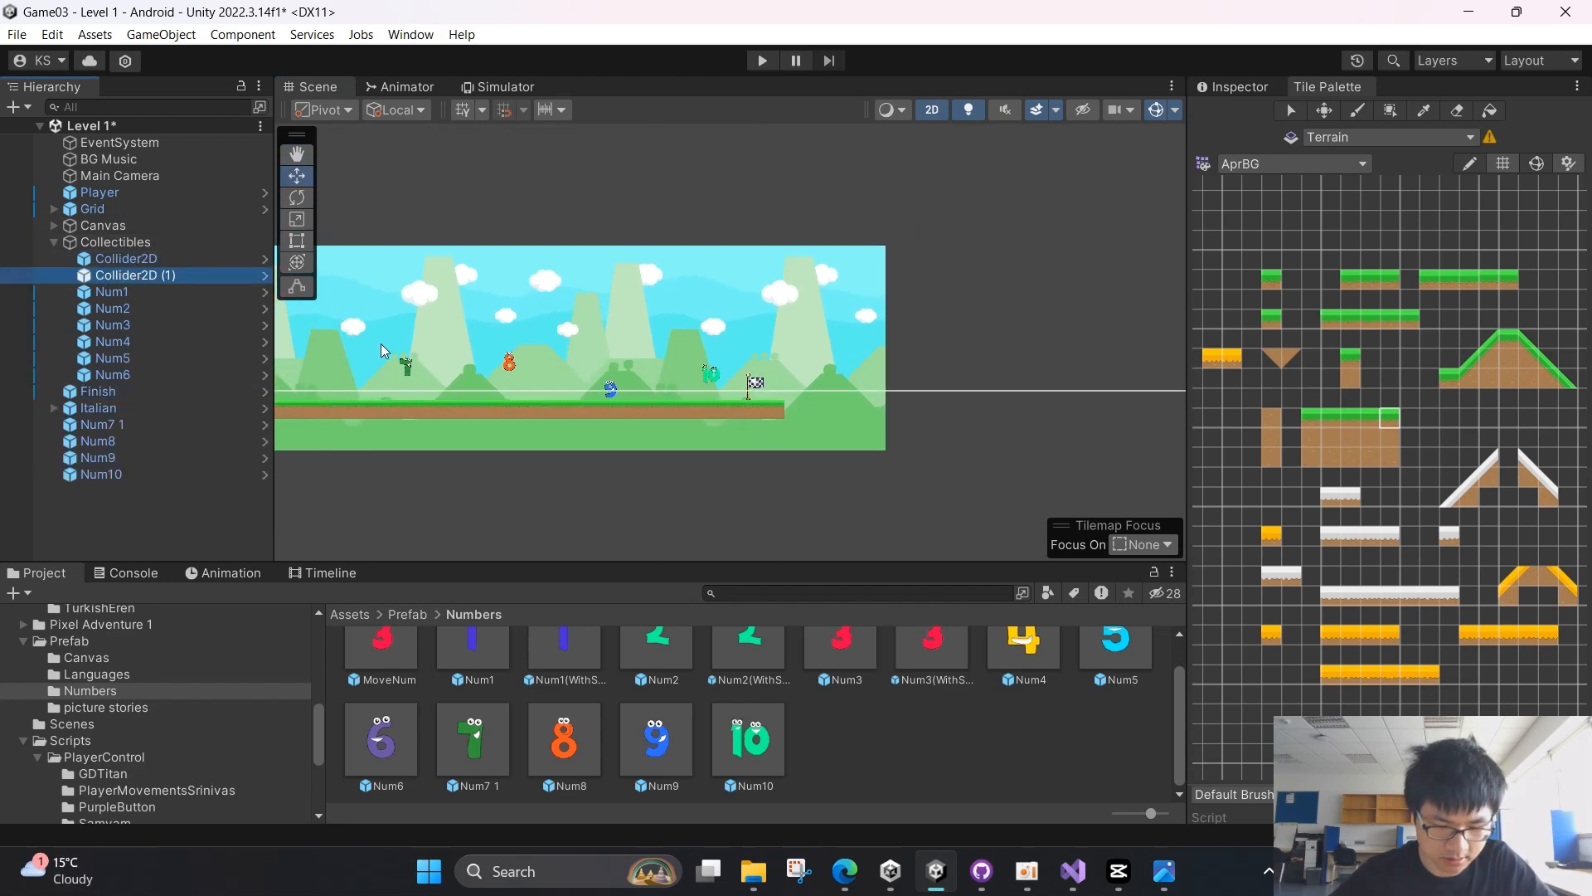
key(f)
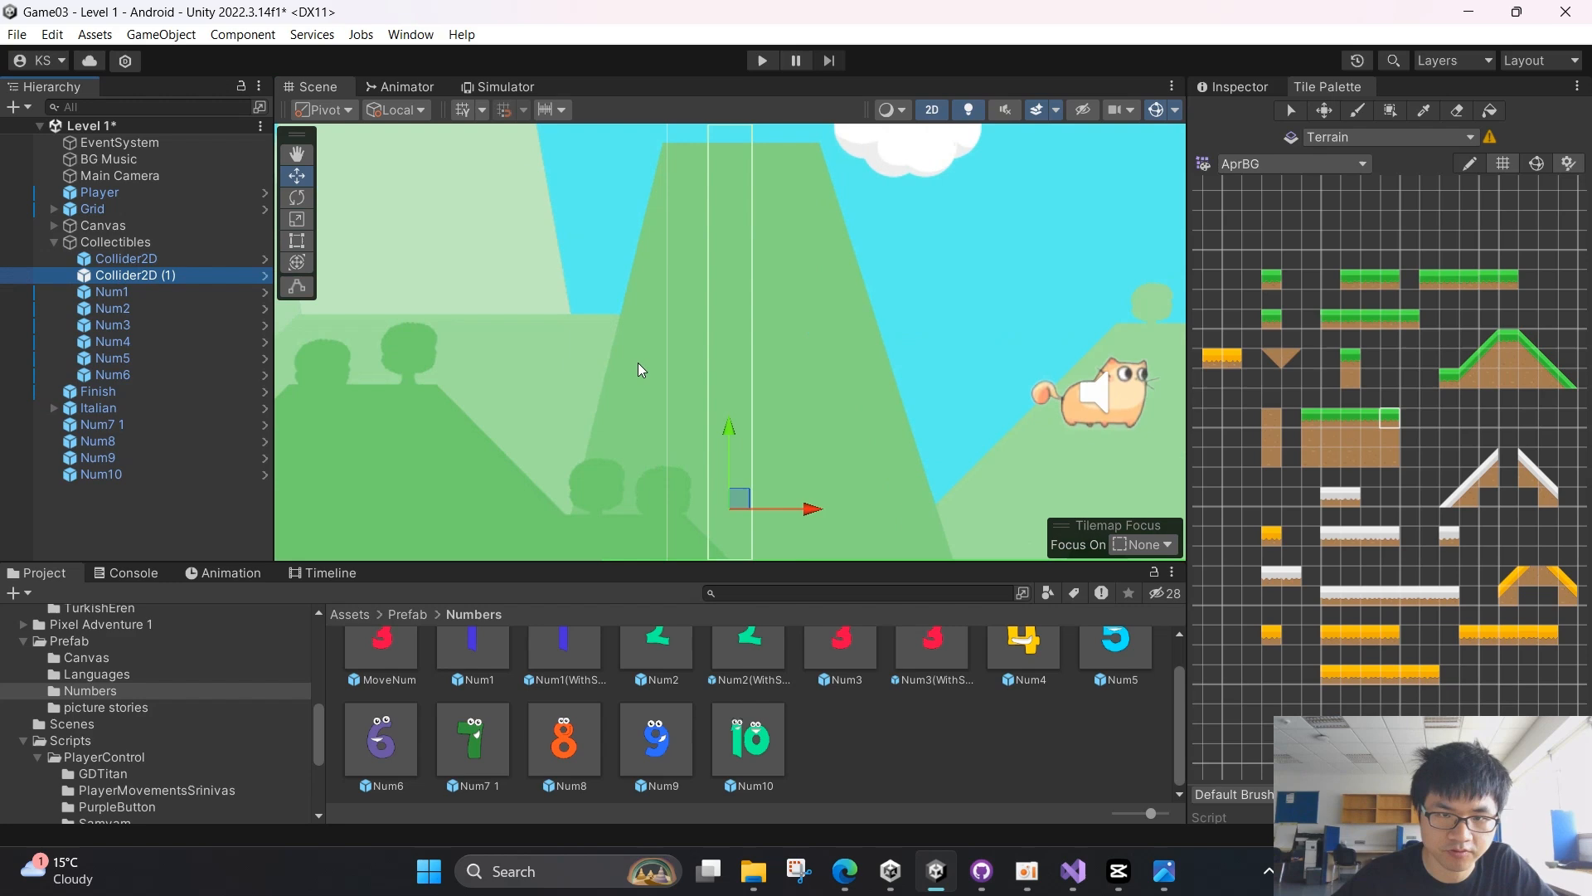
click(185, 257)
key(f)
scroll(848, 411, down, 8)
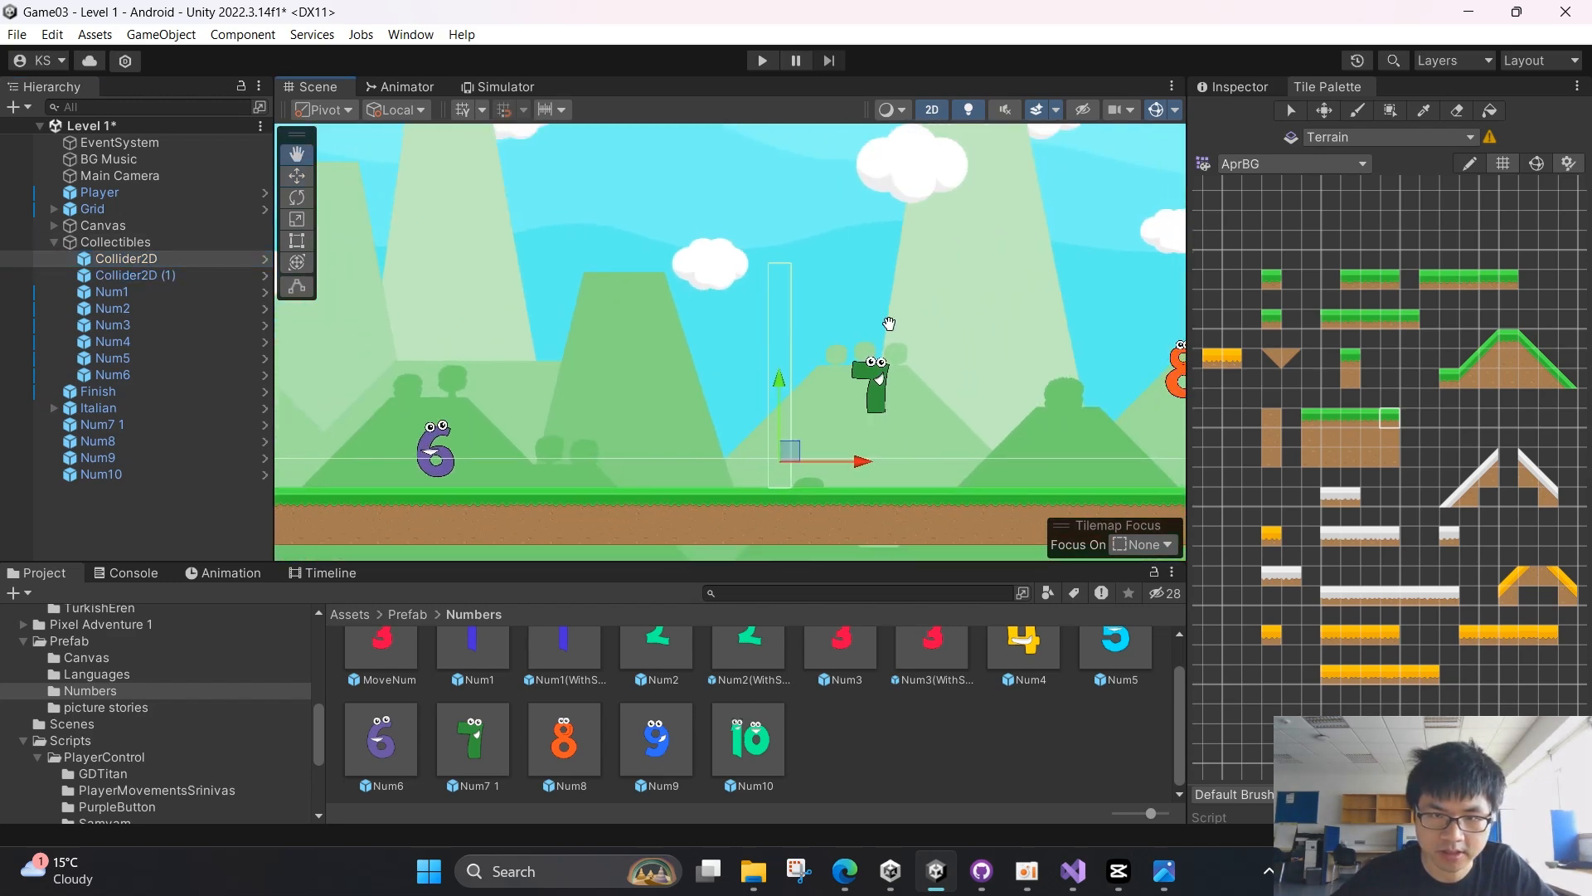
middle_drag(888, 323, 663, 362)
scroll(693, 506, down, 4)
middle_drag(841, 440, 642, 331)
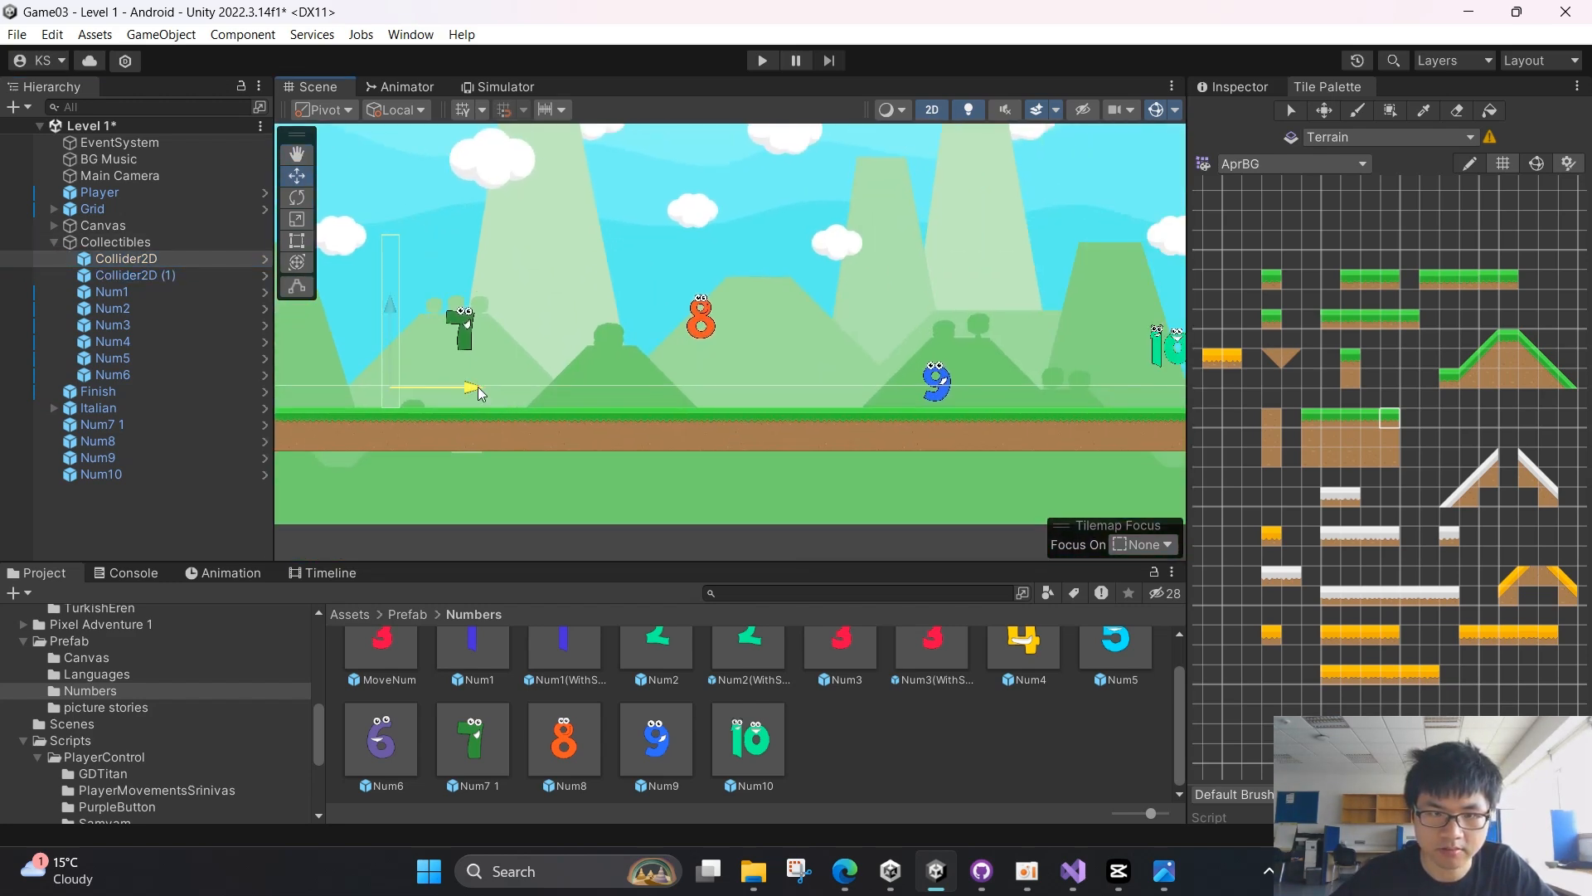
drag(478, 386, 1070, 386)
middle_drag(1069, 401, 593, 414)
drag(593, 415, 938, 384)
key(ctrl+s)
Inspect number 10's Num Collector settings and the audio clips of Six and Ten in the Italian group
click(692, 360)
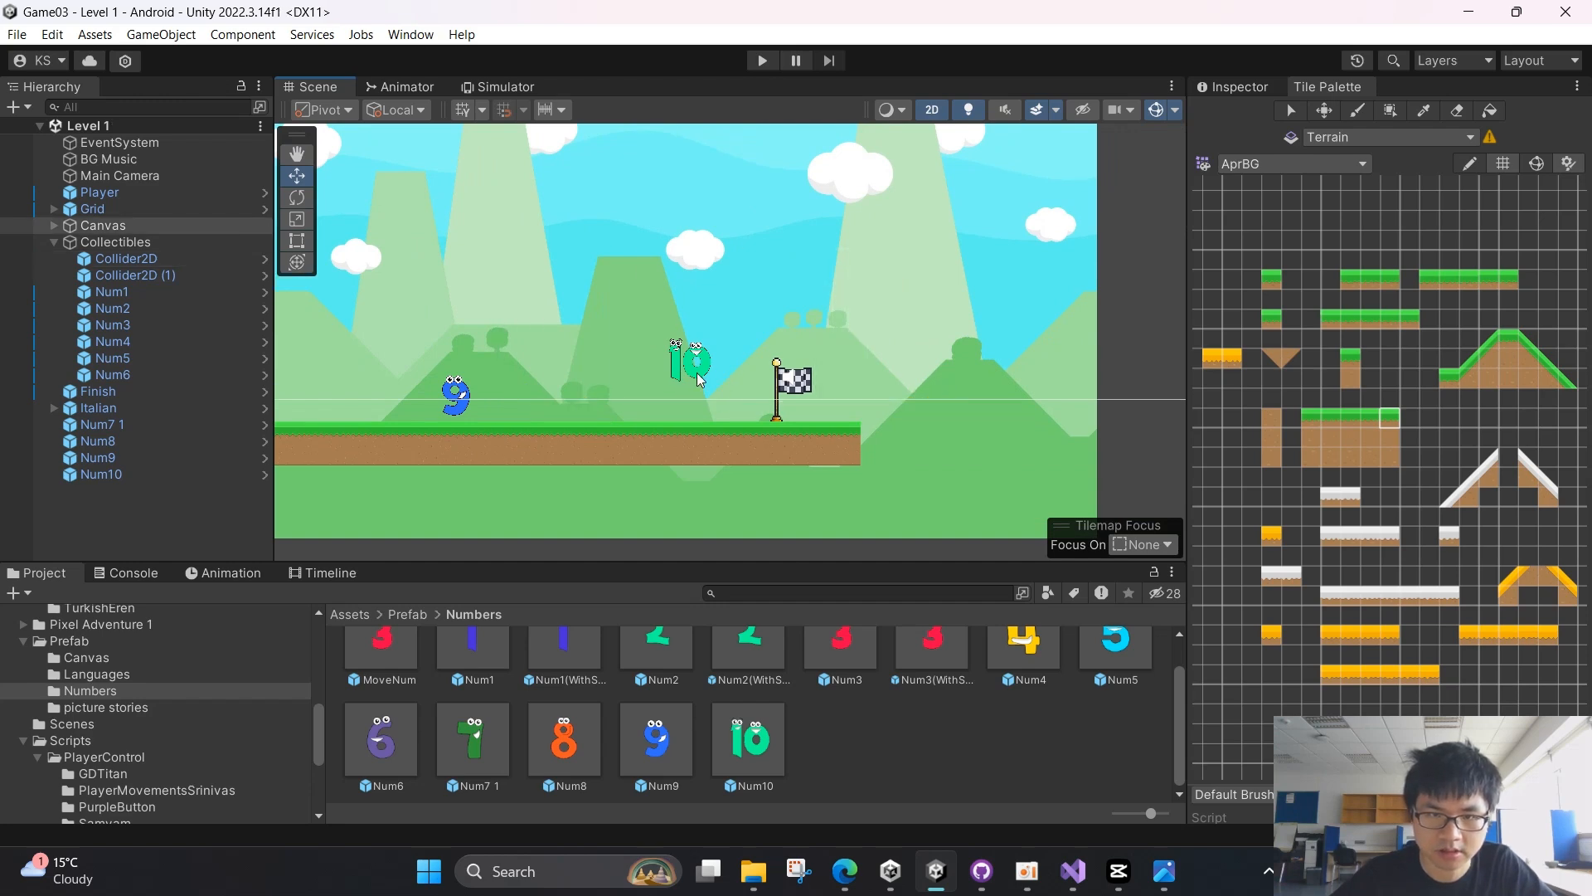
click(692, 361)
click(1251, 83)
scroll(1434, 666, down, 2)
scroll(1433, 665, down, 4)
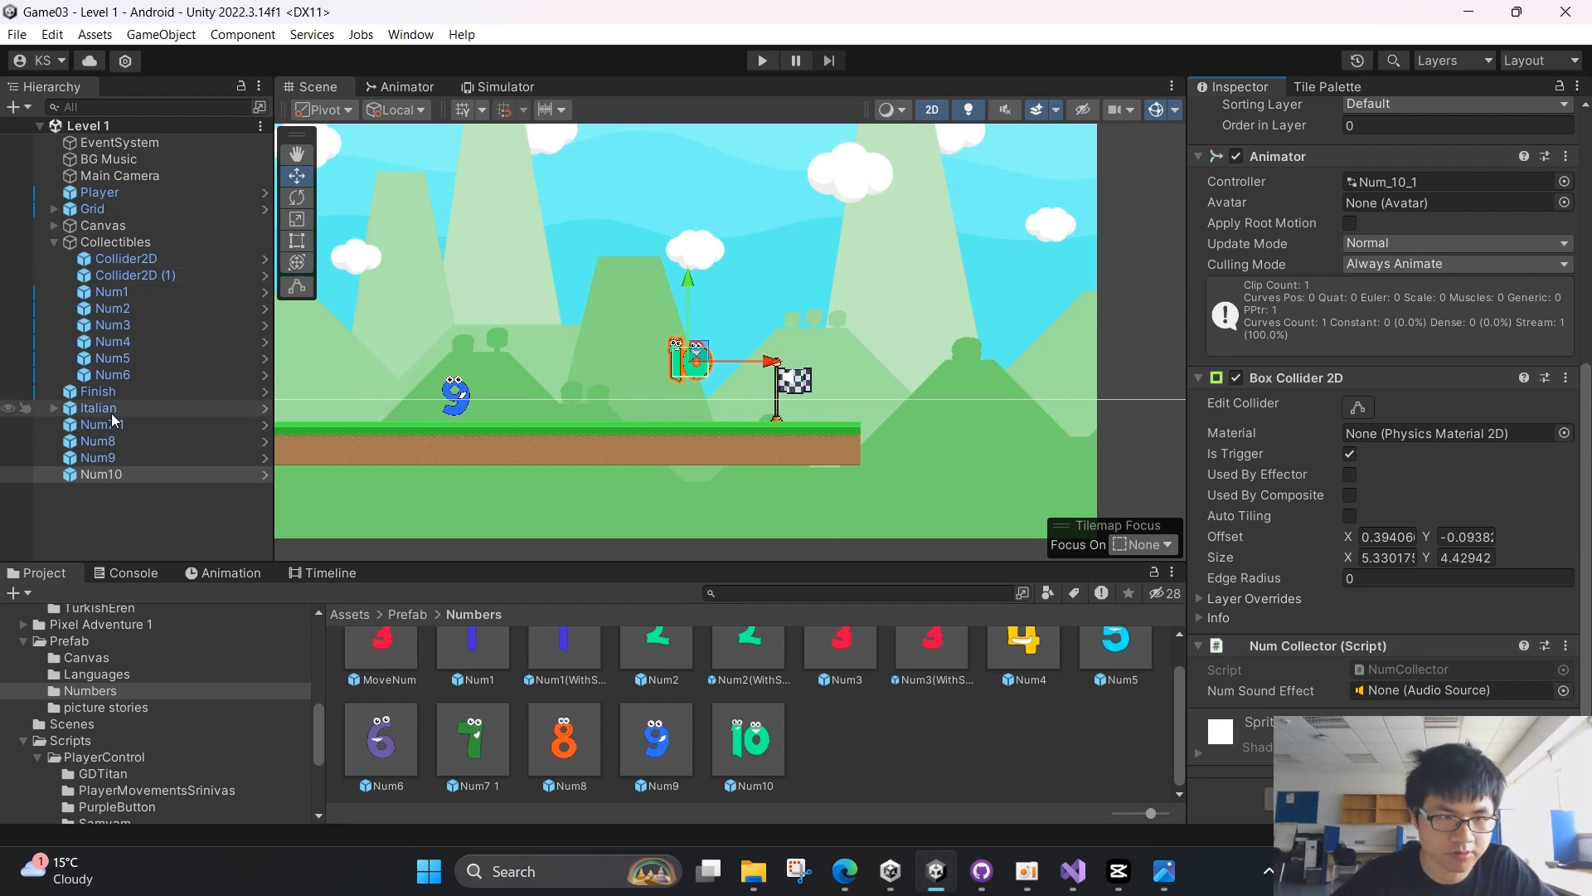
click(54, 408)
scroll(147, 438, down, 5)
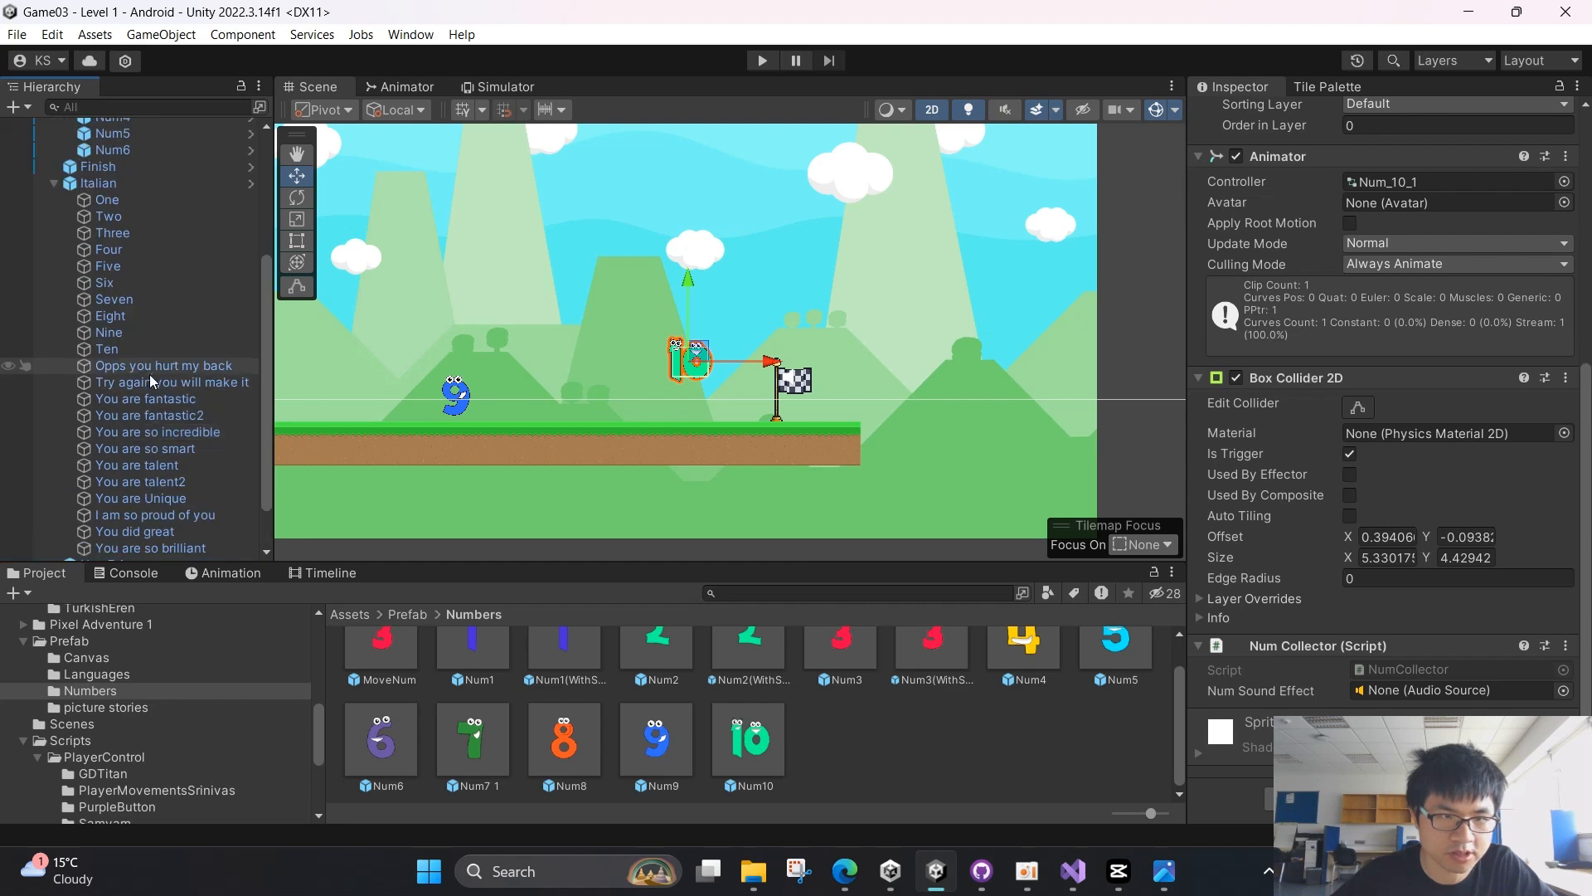
click(132, 283)
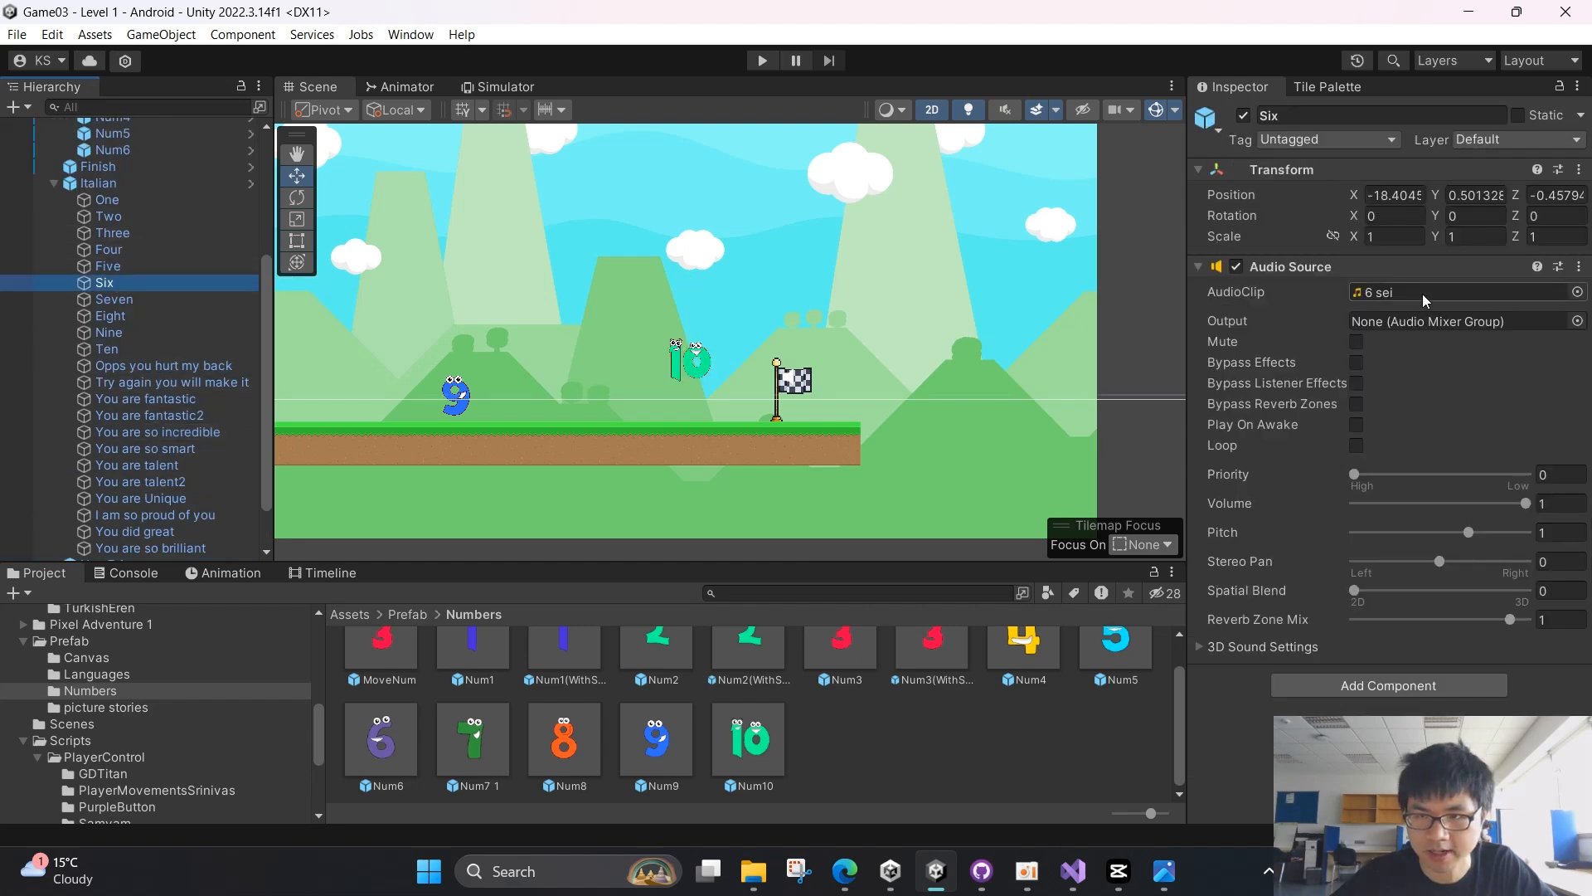
click(196, 350)
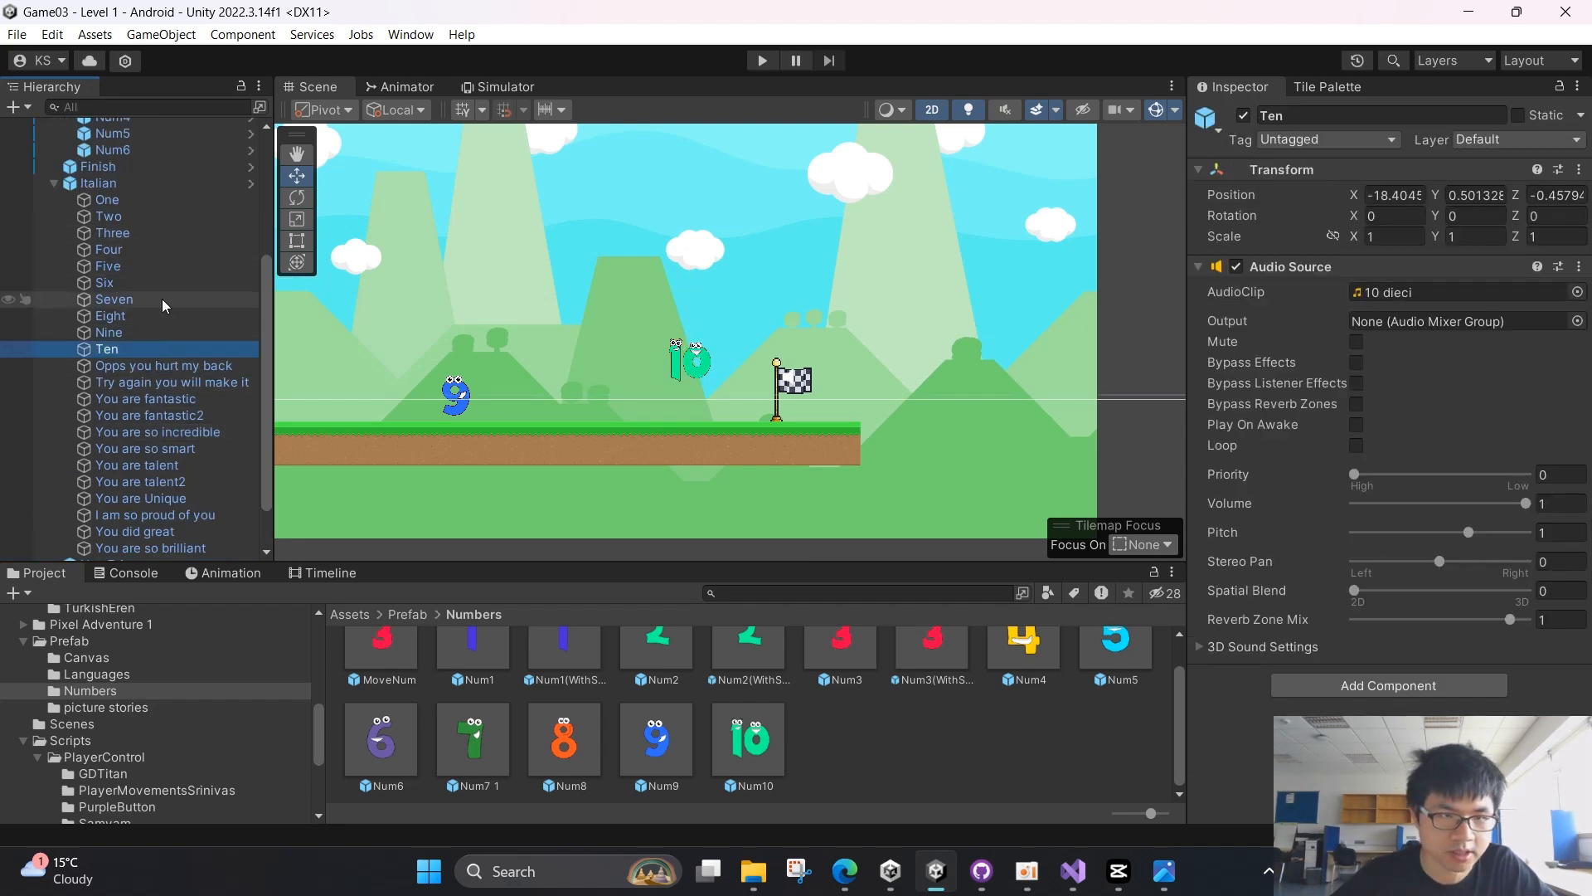
Assign the Italian group's Ten audio source as the Num Sound Effect of the number 10 collectible
click(693, 381)
click(692, 381)
click(692, 381)
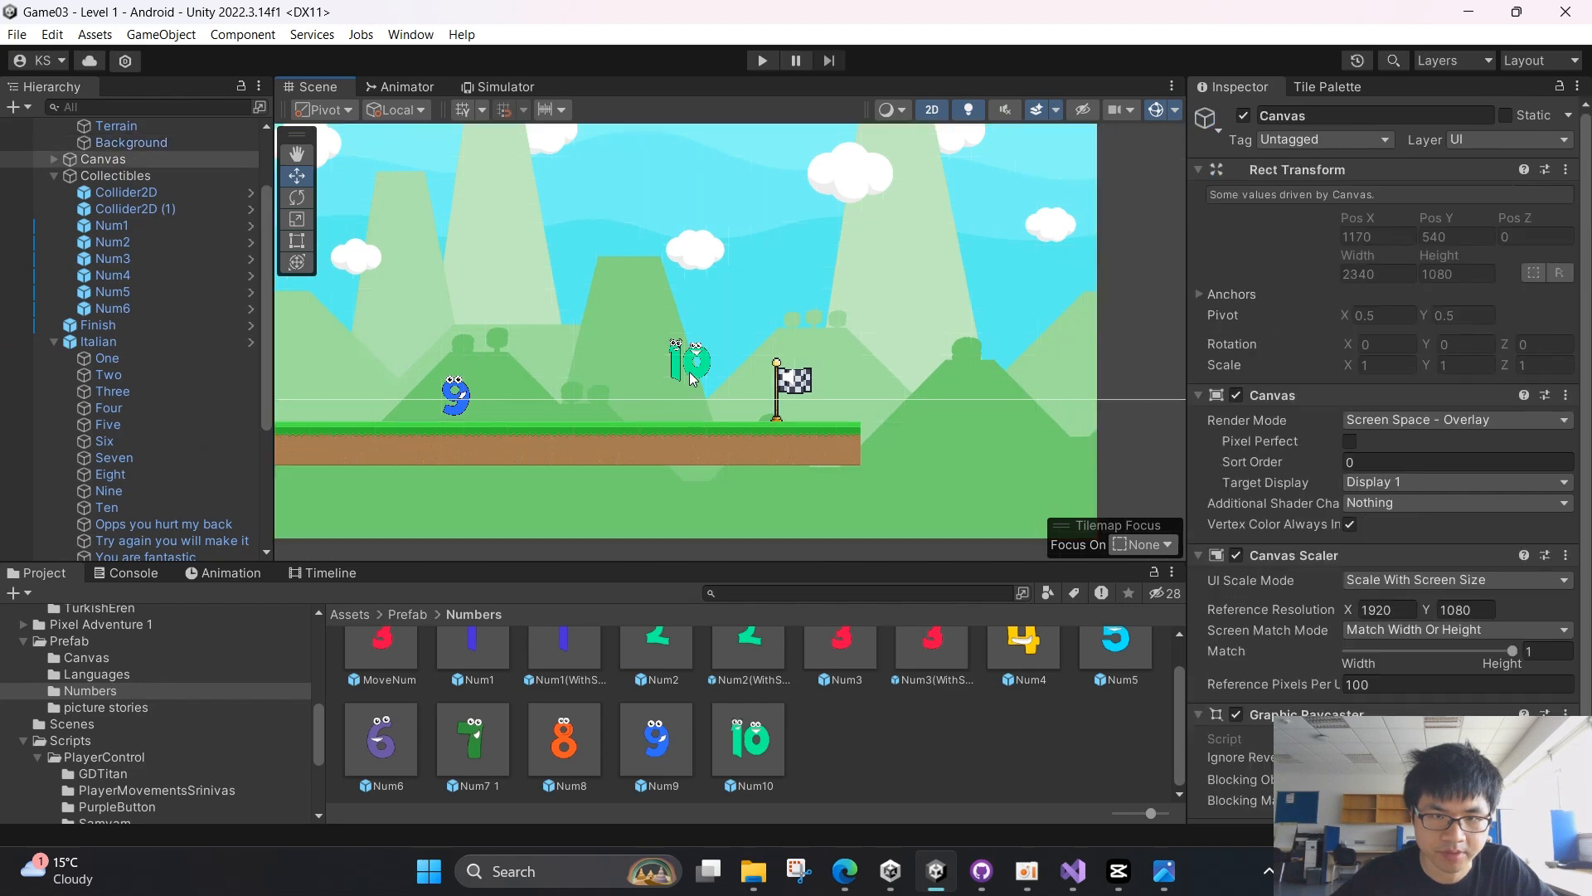
click(692, 378)
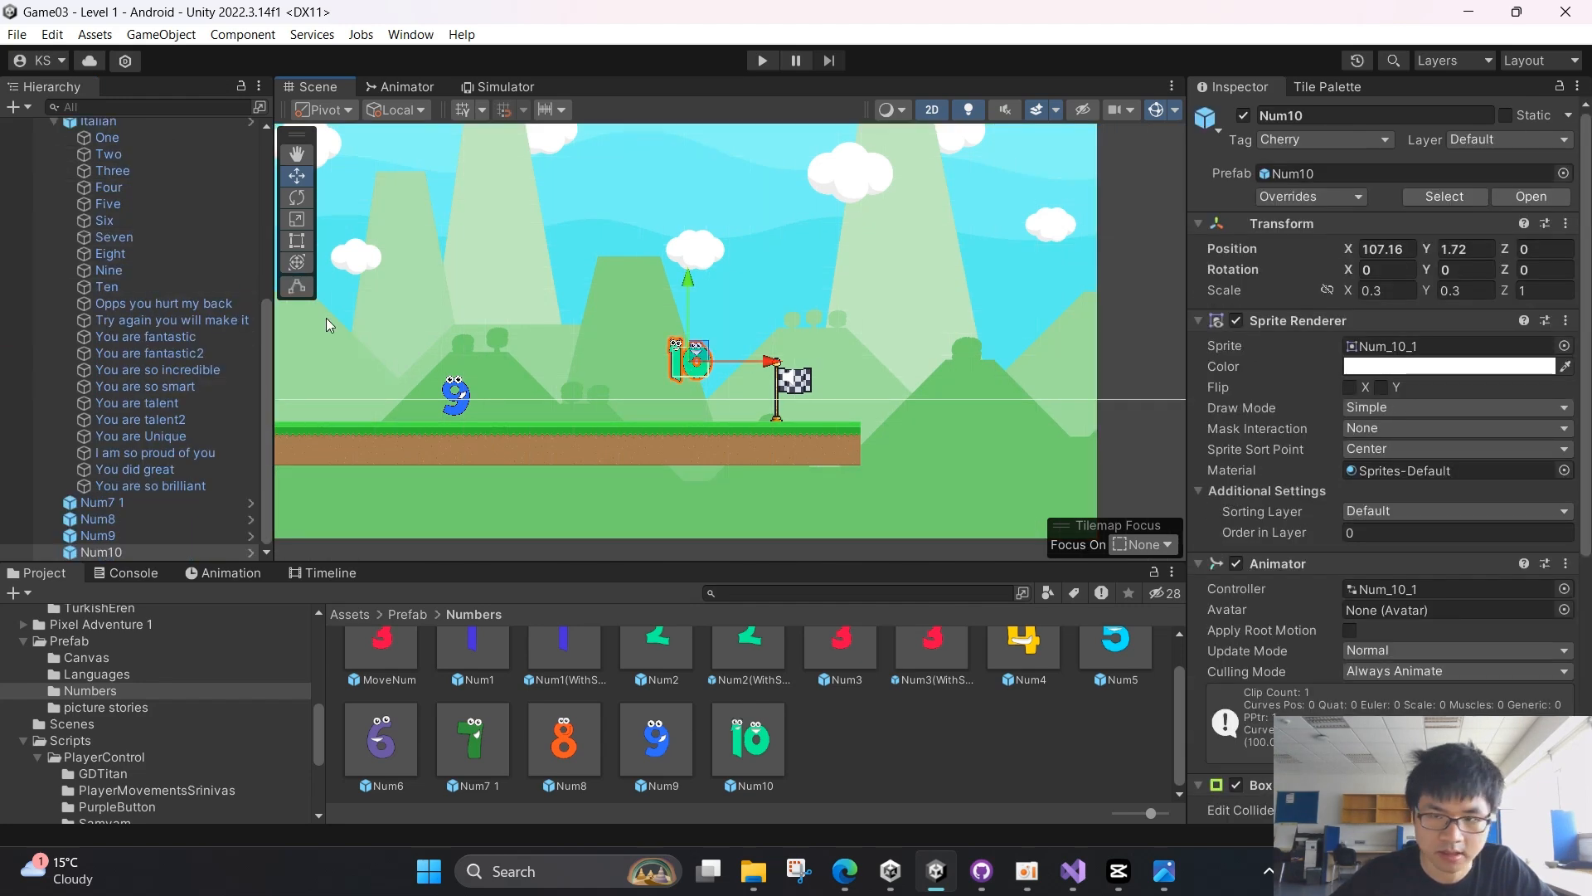
scroll(1370, 523, down, 5)
scroll(1369, 523, down, 3)
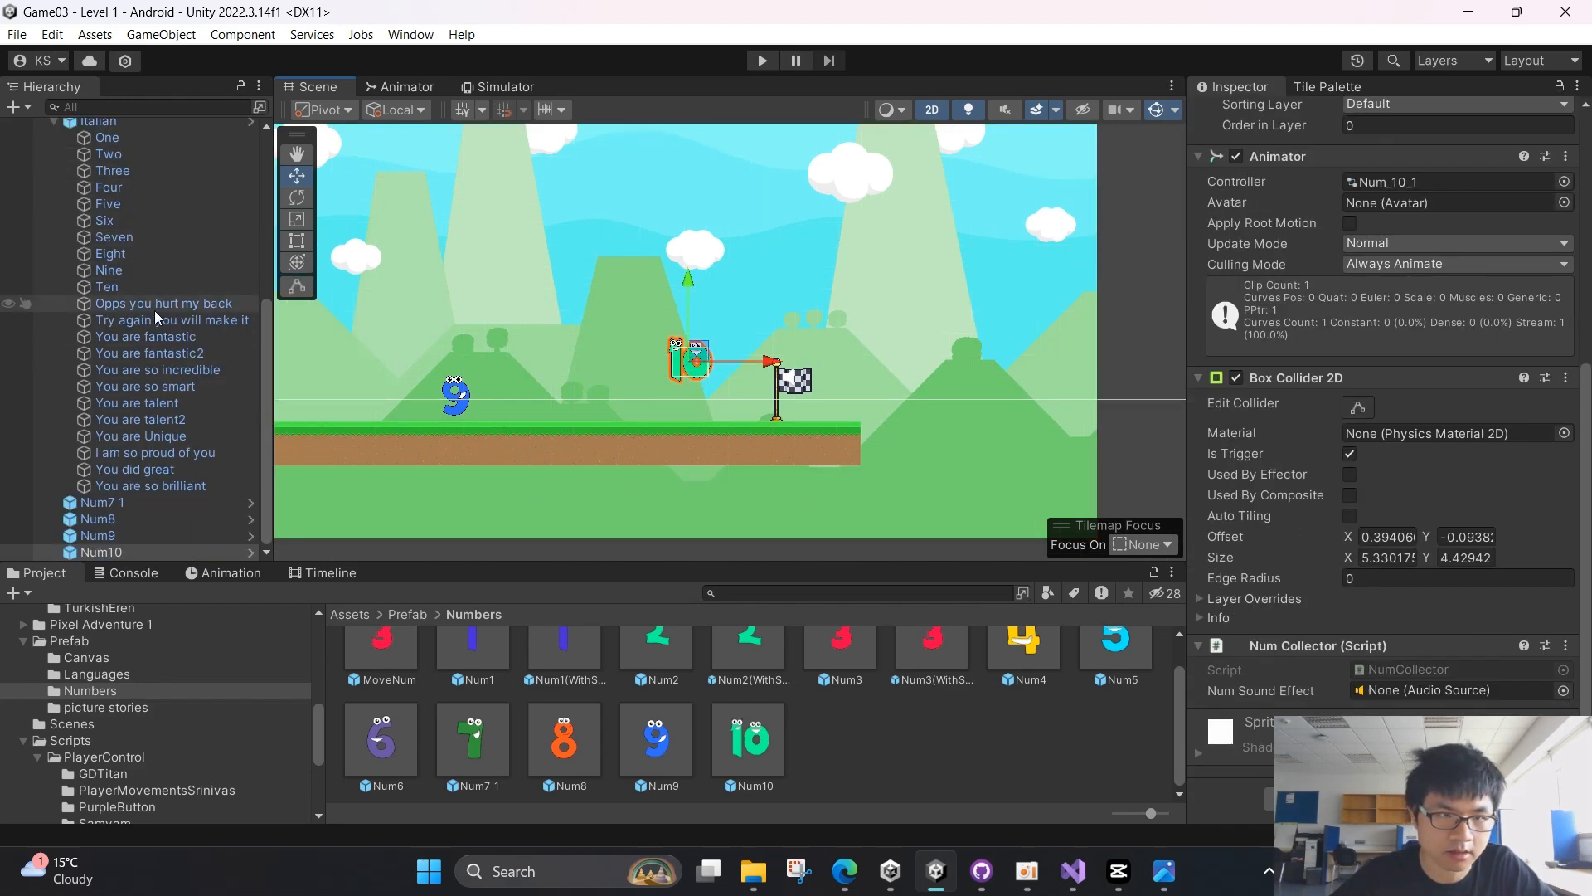
drag(126, 287, 1451, 690)
Assign the Nine audio source as the Num Sound Effect of the number 9 collectible
middle_drag(562, 427, 848, 414)
click(740, 385)
drag(109, 270, 1357, 607)
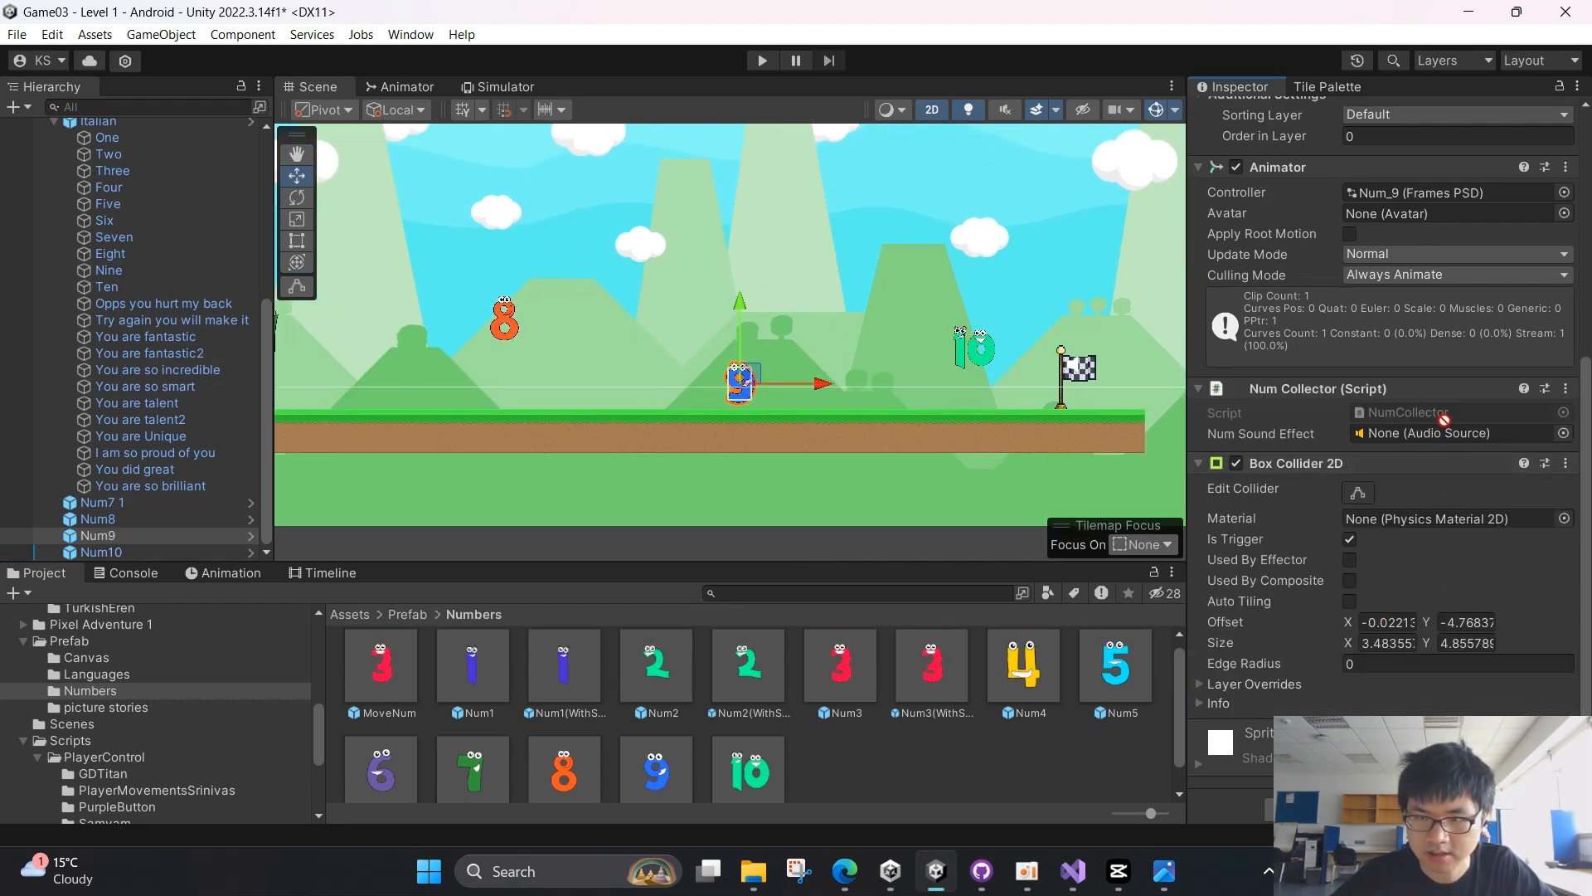
drag(1444, 419, 1447, 433)
Assign the Eight audio source as the Num Sound Effect of the number 8 collectible
middle_drag(483, 464, 879, 447)
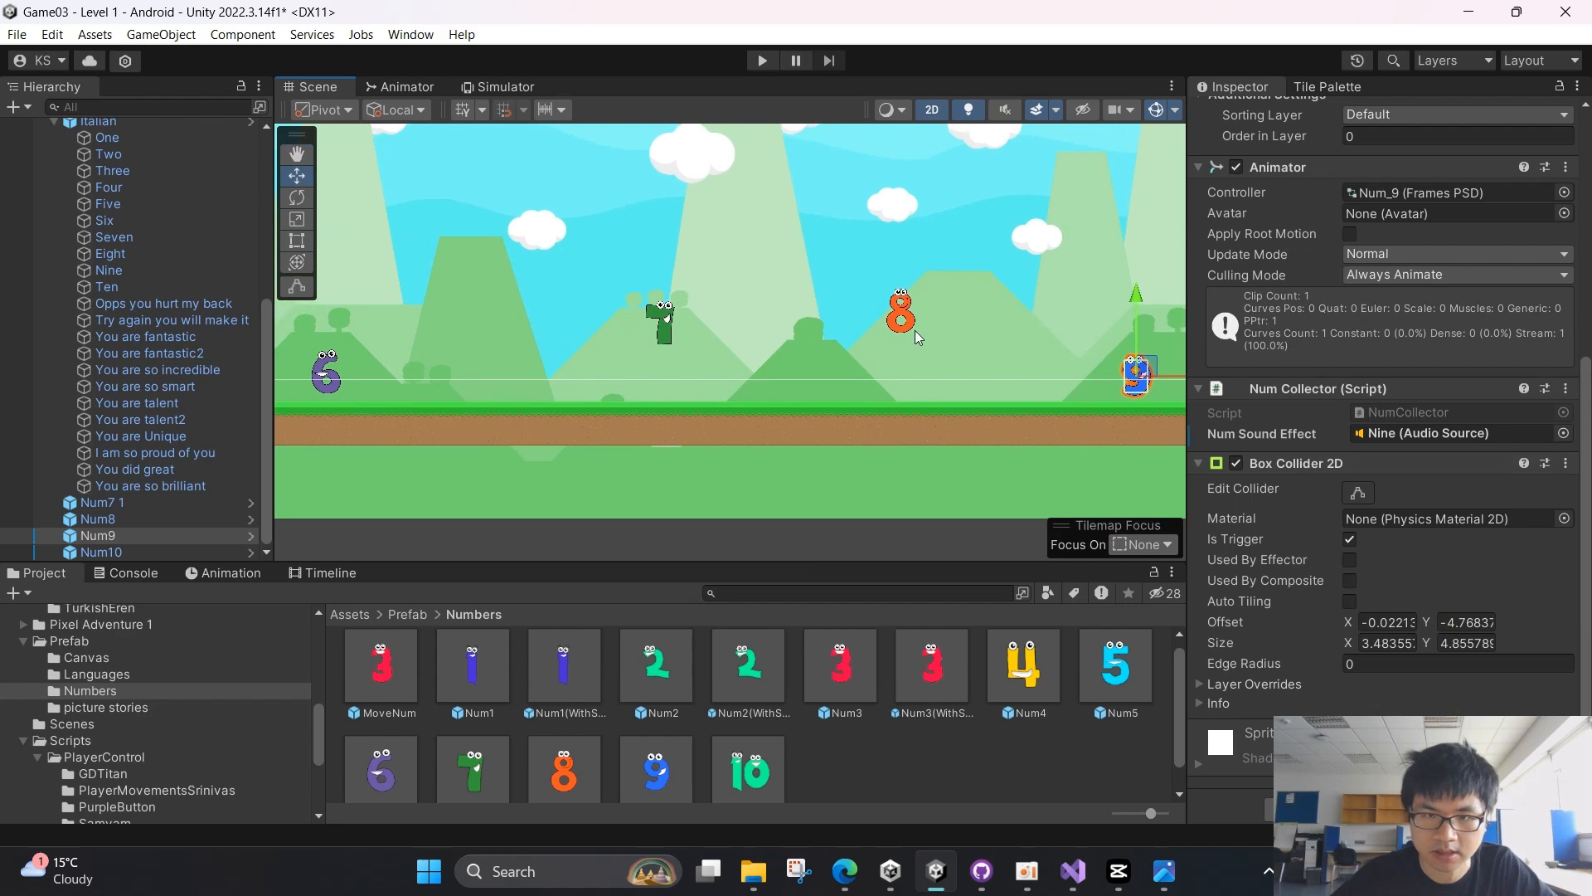
click(912, 330)
drag(110, 286, 1451, 690)
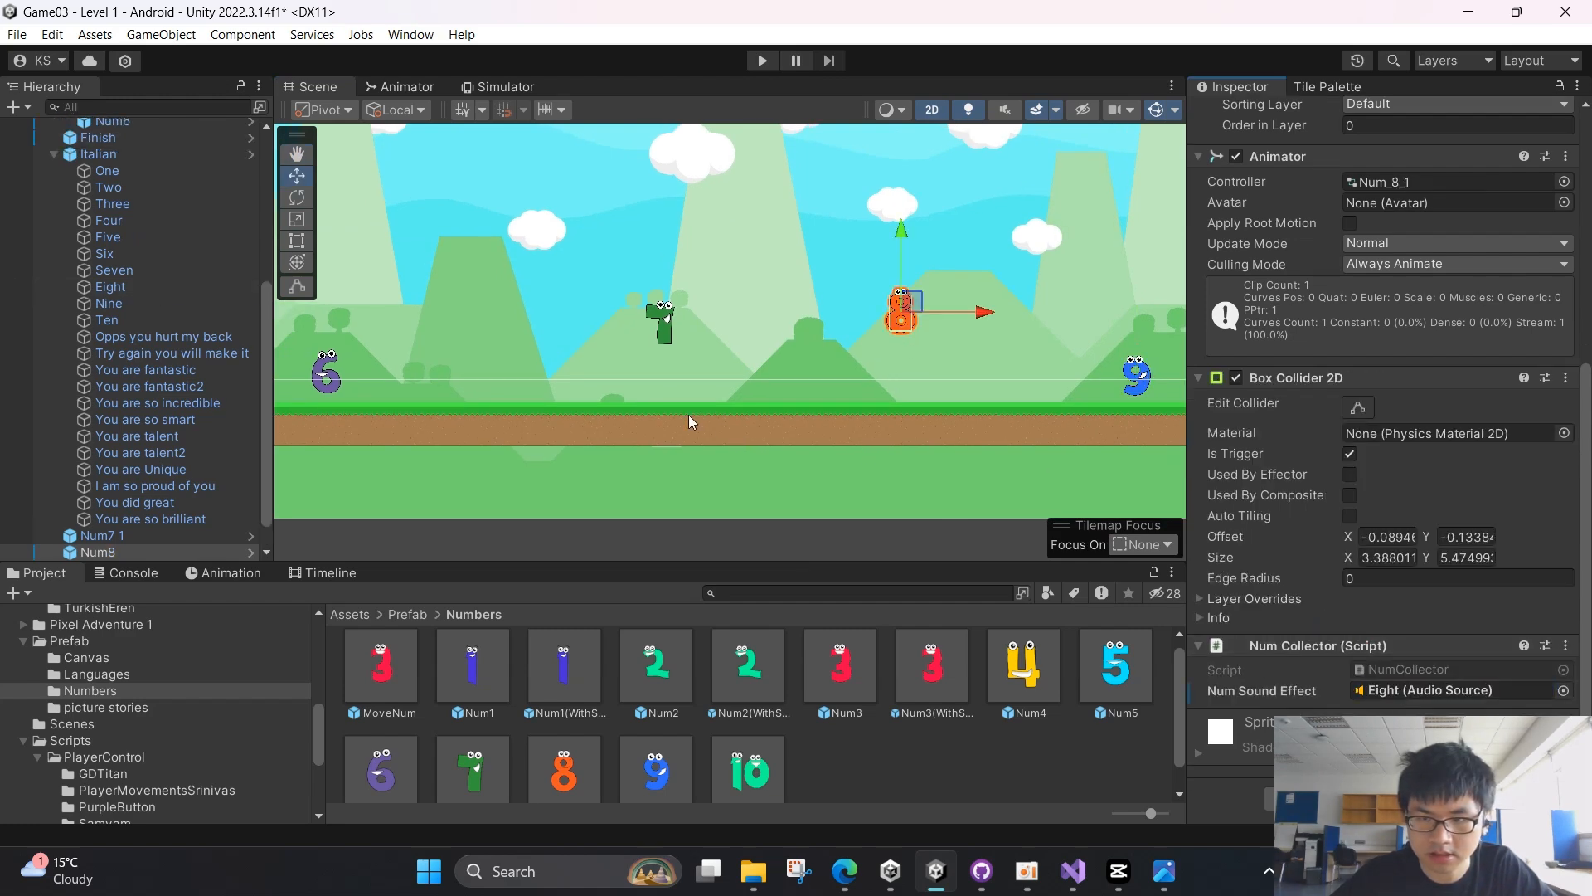
Assign the Seven audio source as the Num Sound Effect of the number 7 collectible and save the scene
middle_drag(688, 415, 977, 426)
click(957, 346)
click(957, 347)
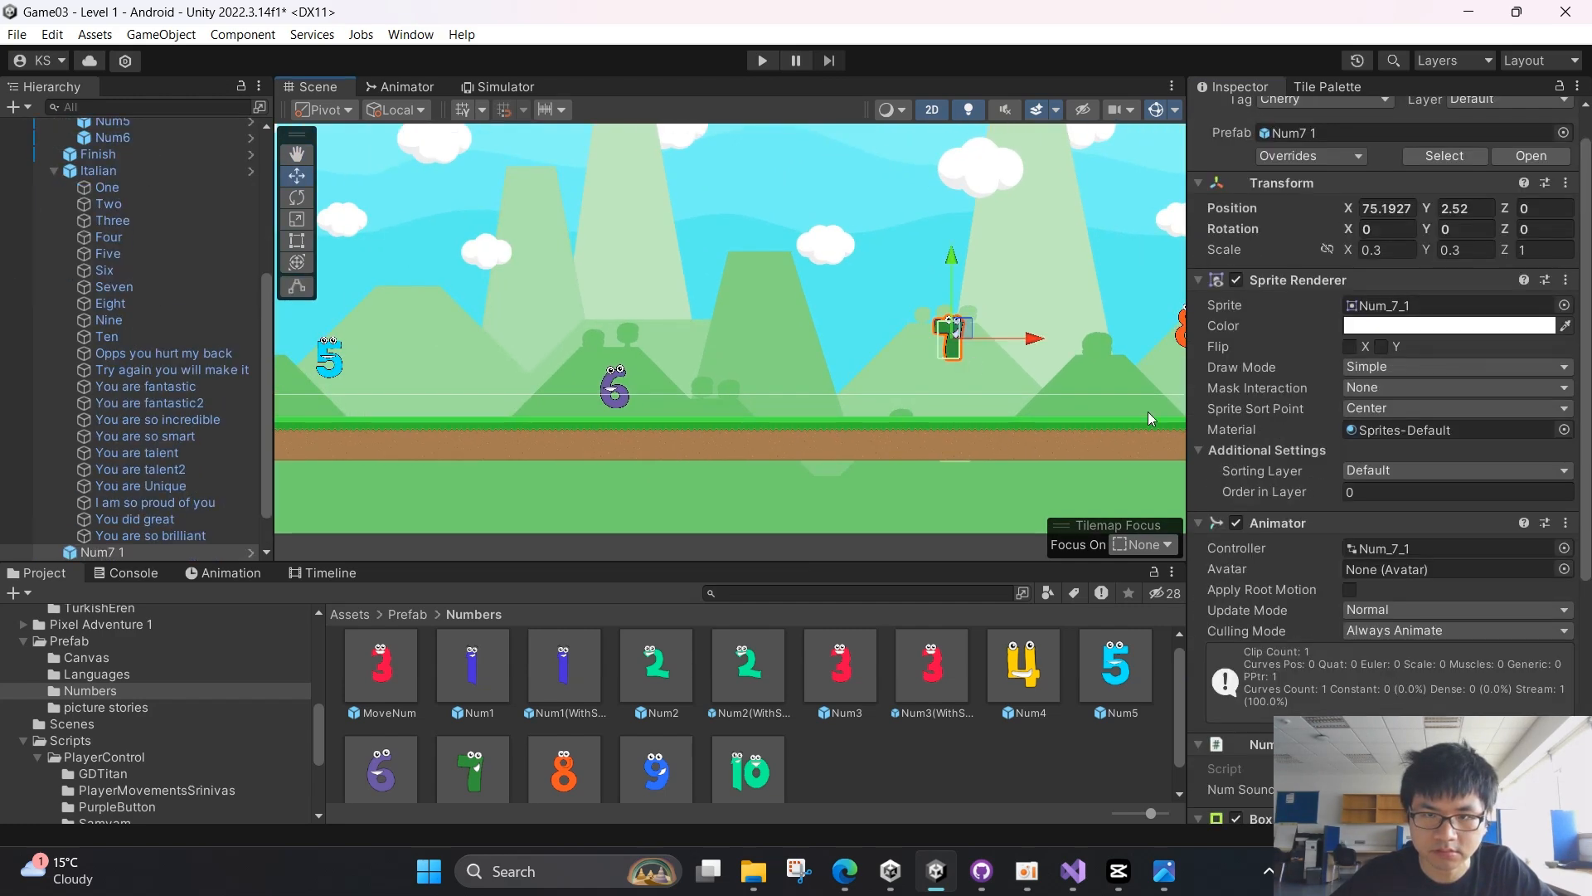
scroll(1374, 634, down, 5)
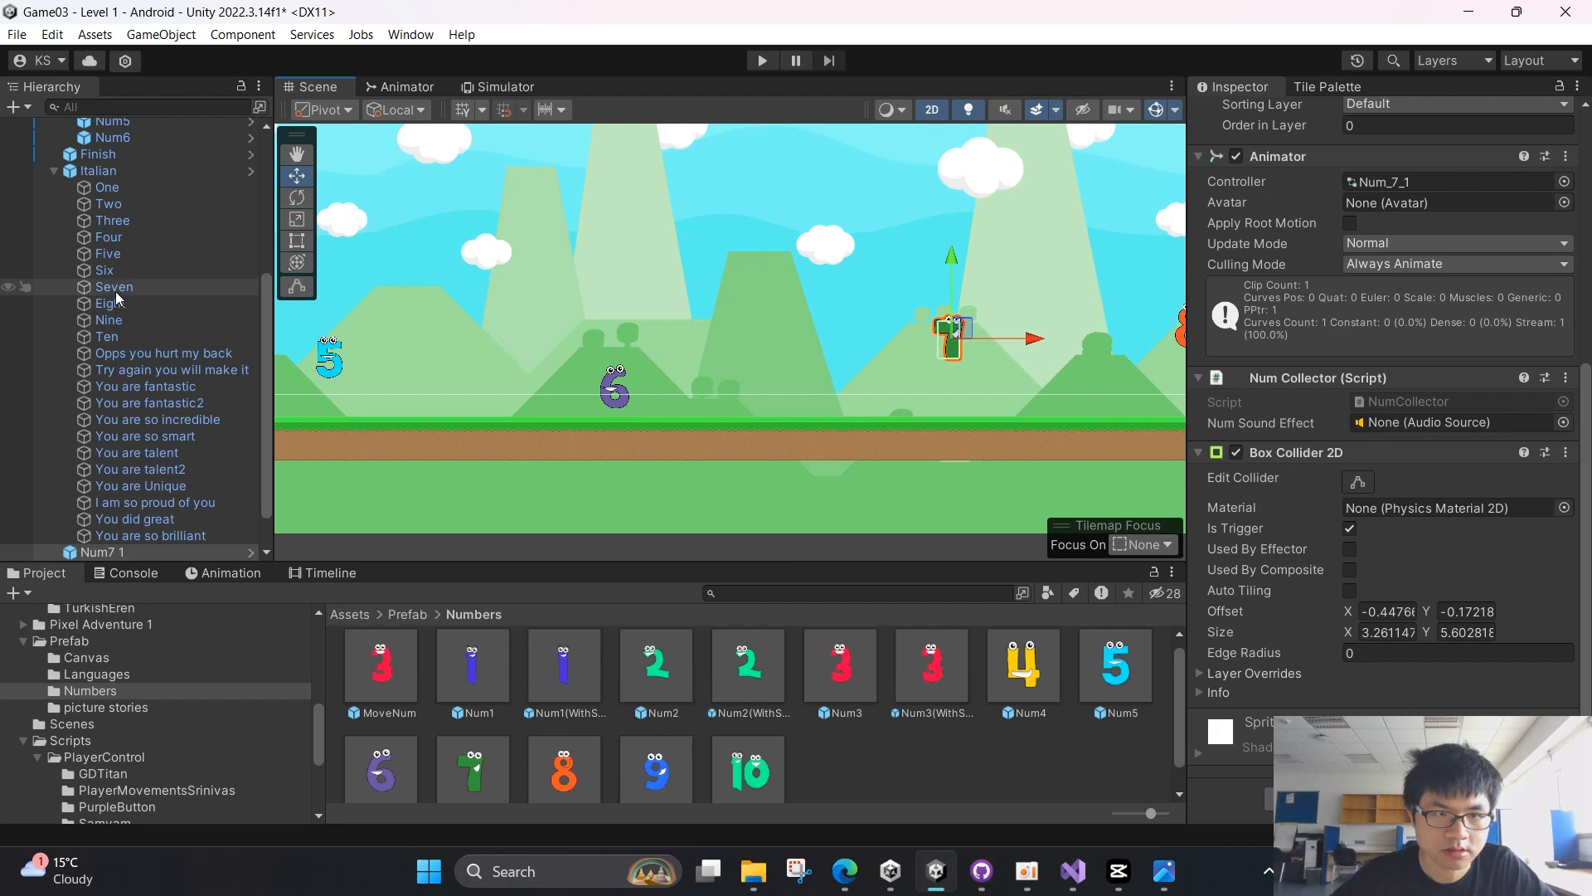
drag(116, 290, 1426, 423)
key(ctrl+s)
Run the level briefly in the simulator and stop it
scroll(902, 383, down, 5)
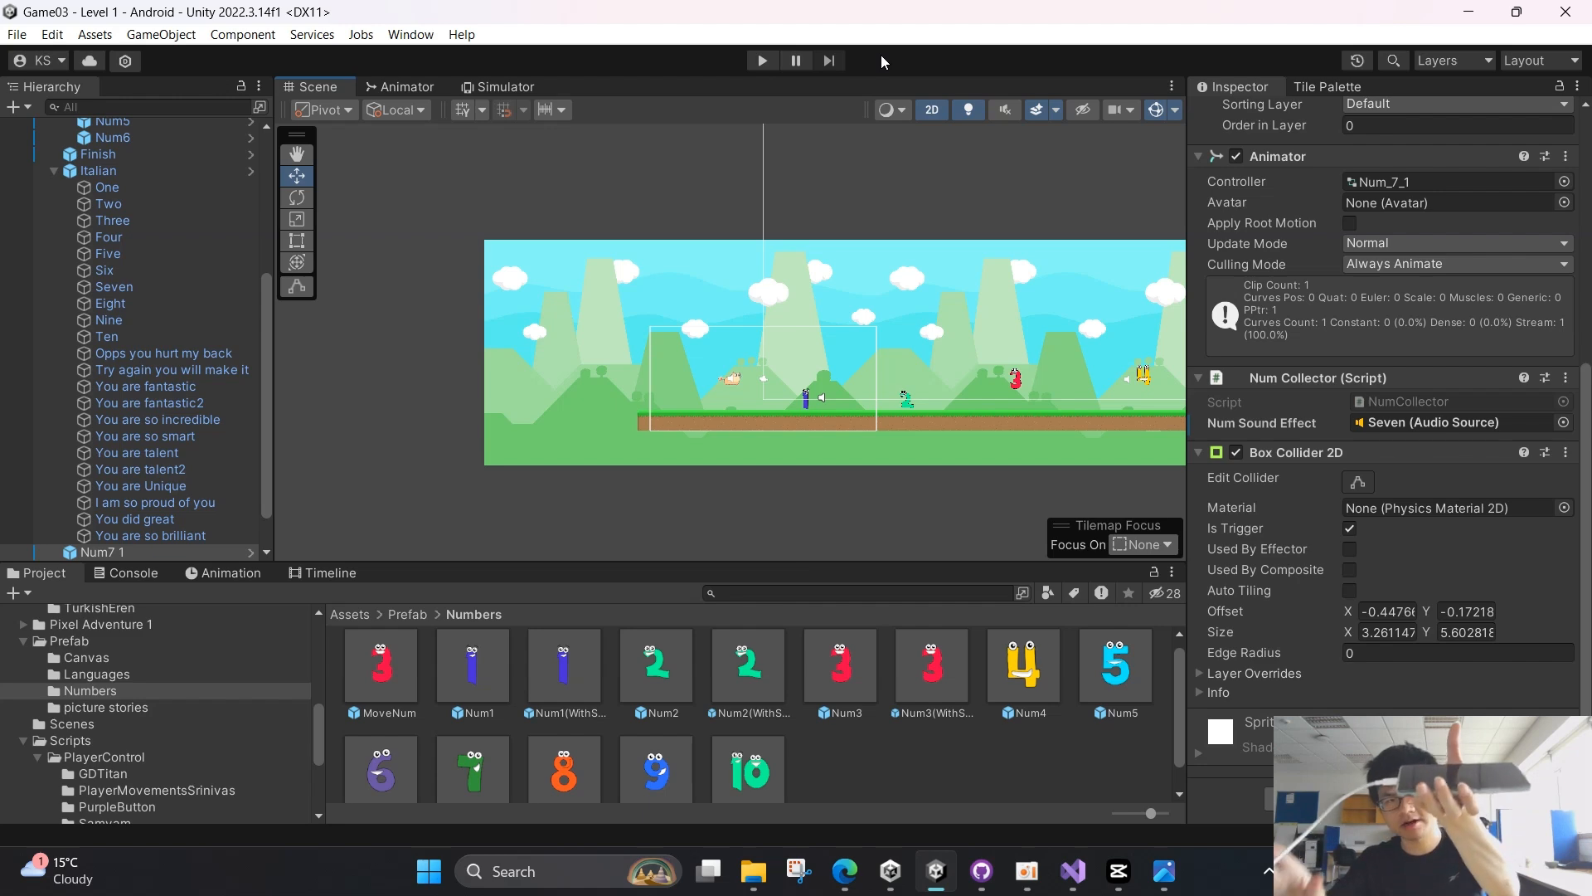
click(760, 61)
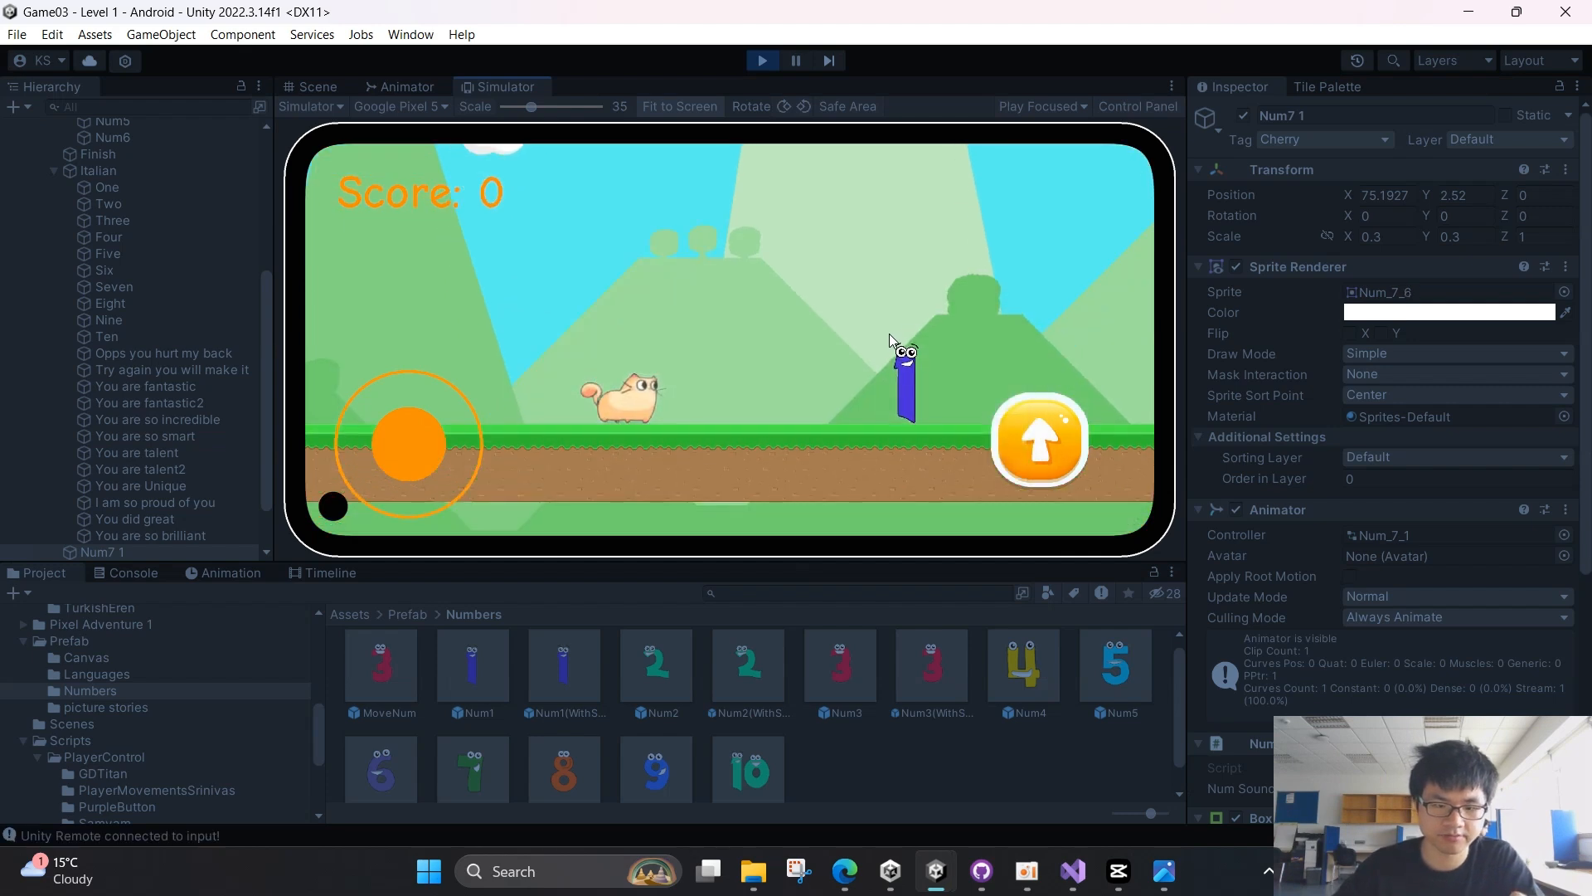
click(761, 61)
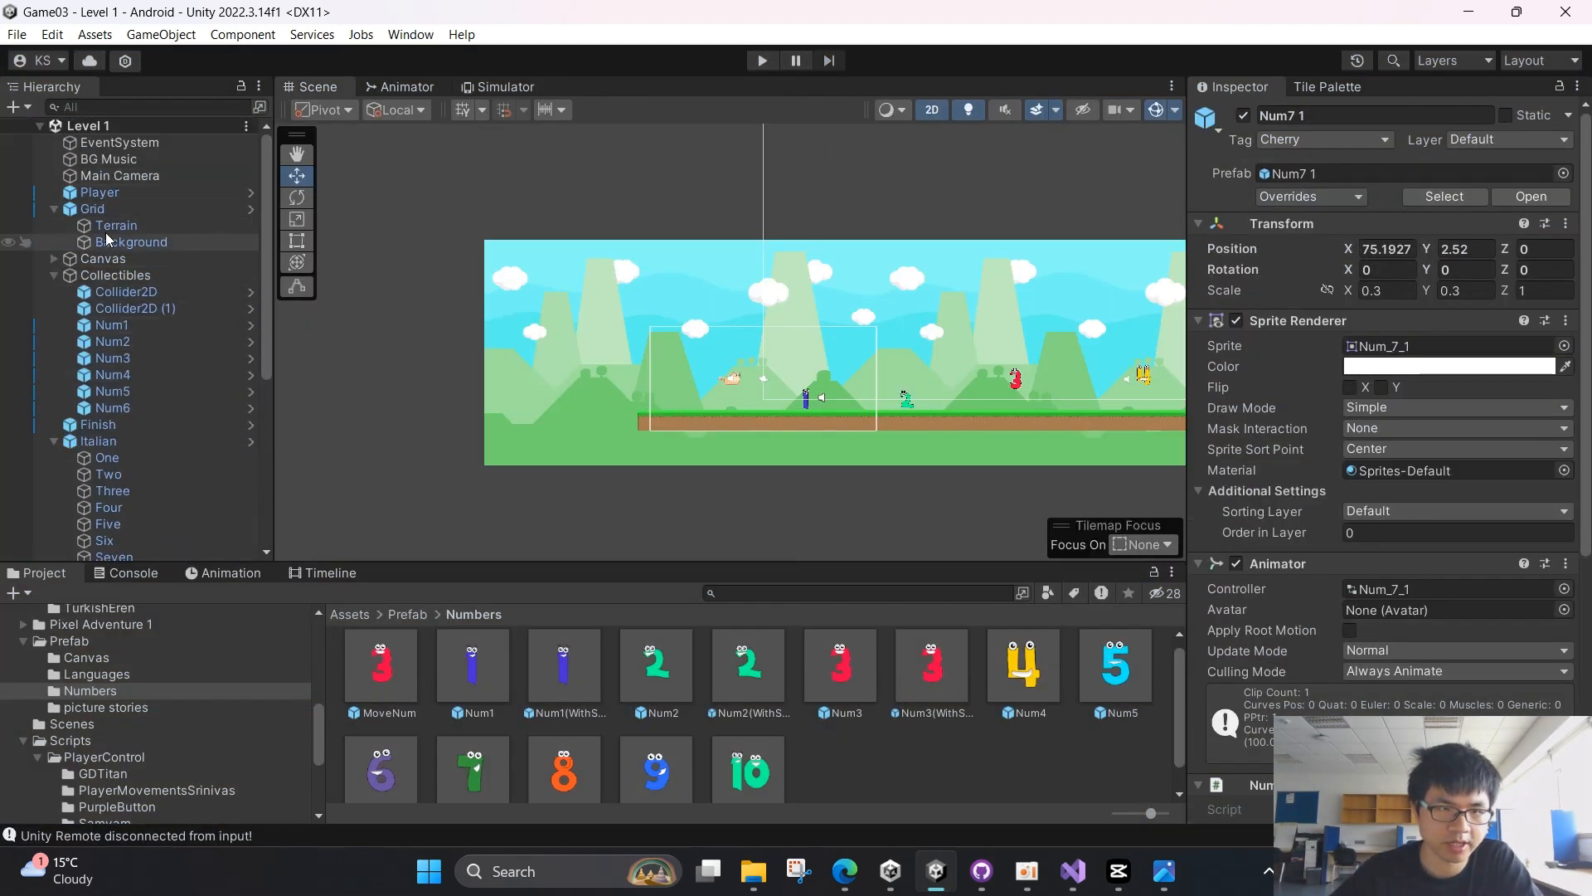
Enable Play On Awake for the BG Music audio source and play-test the level through to the finish flag
click(116, 160)
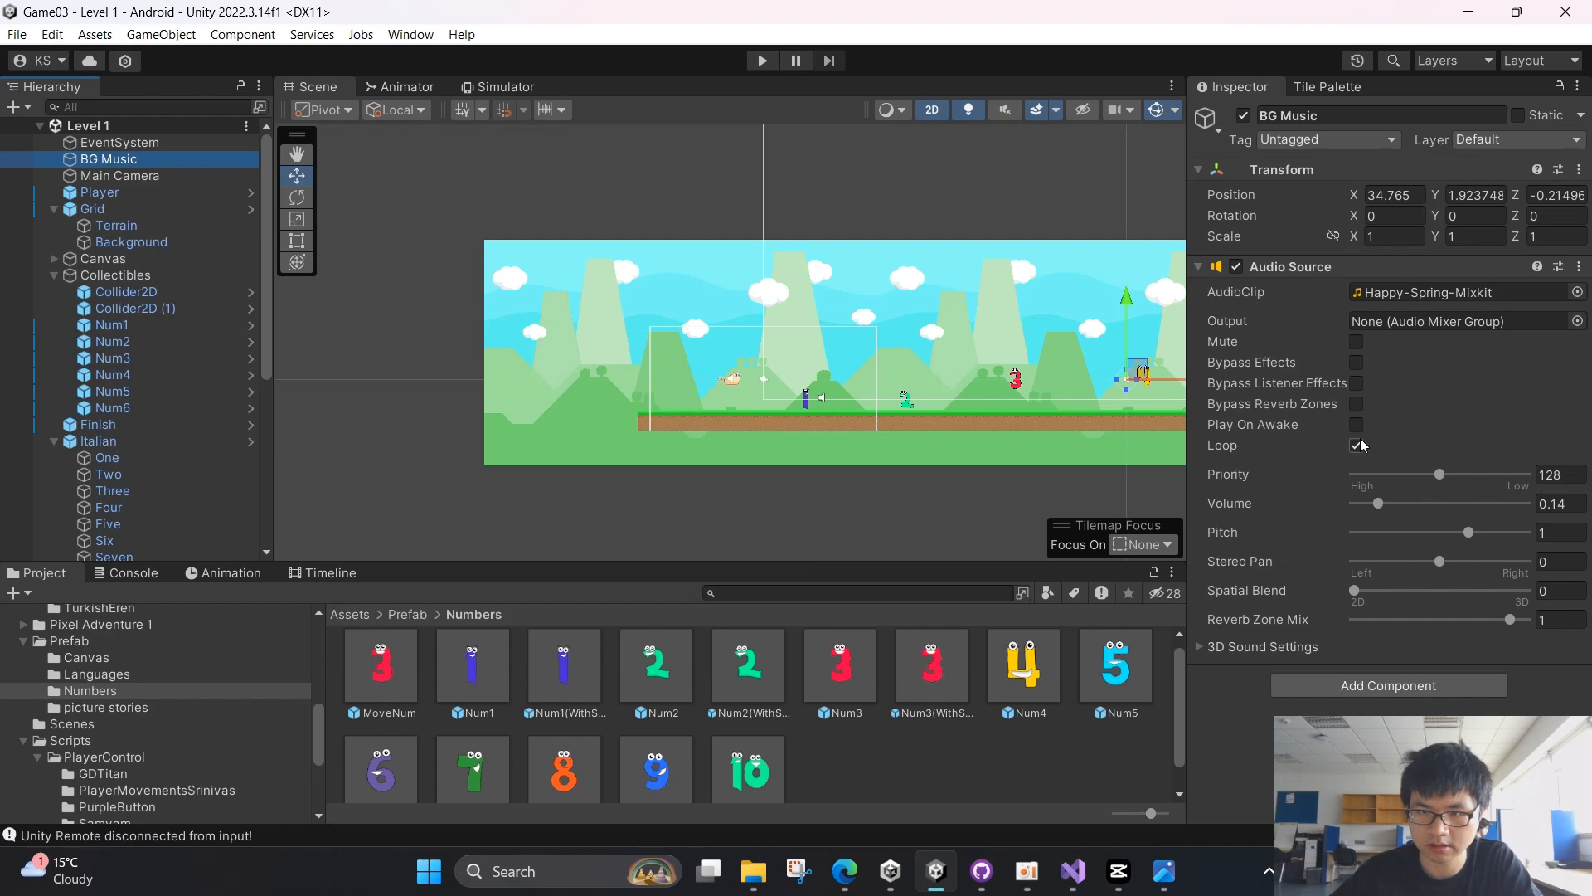
click(1356, 425)
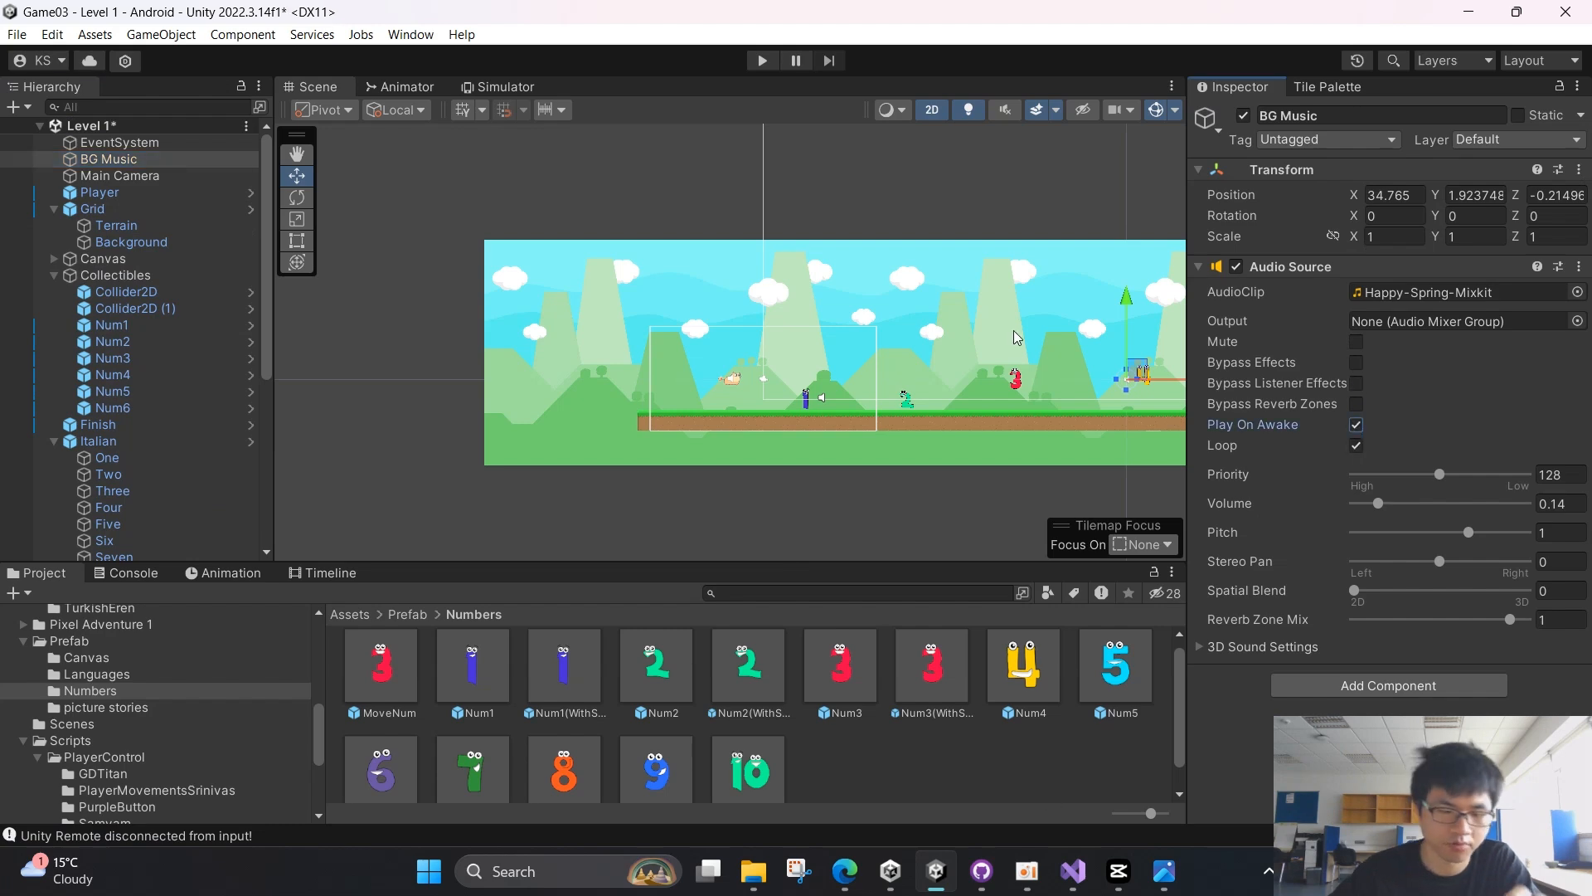
click(762, 61)
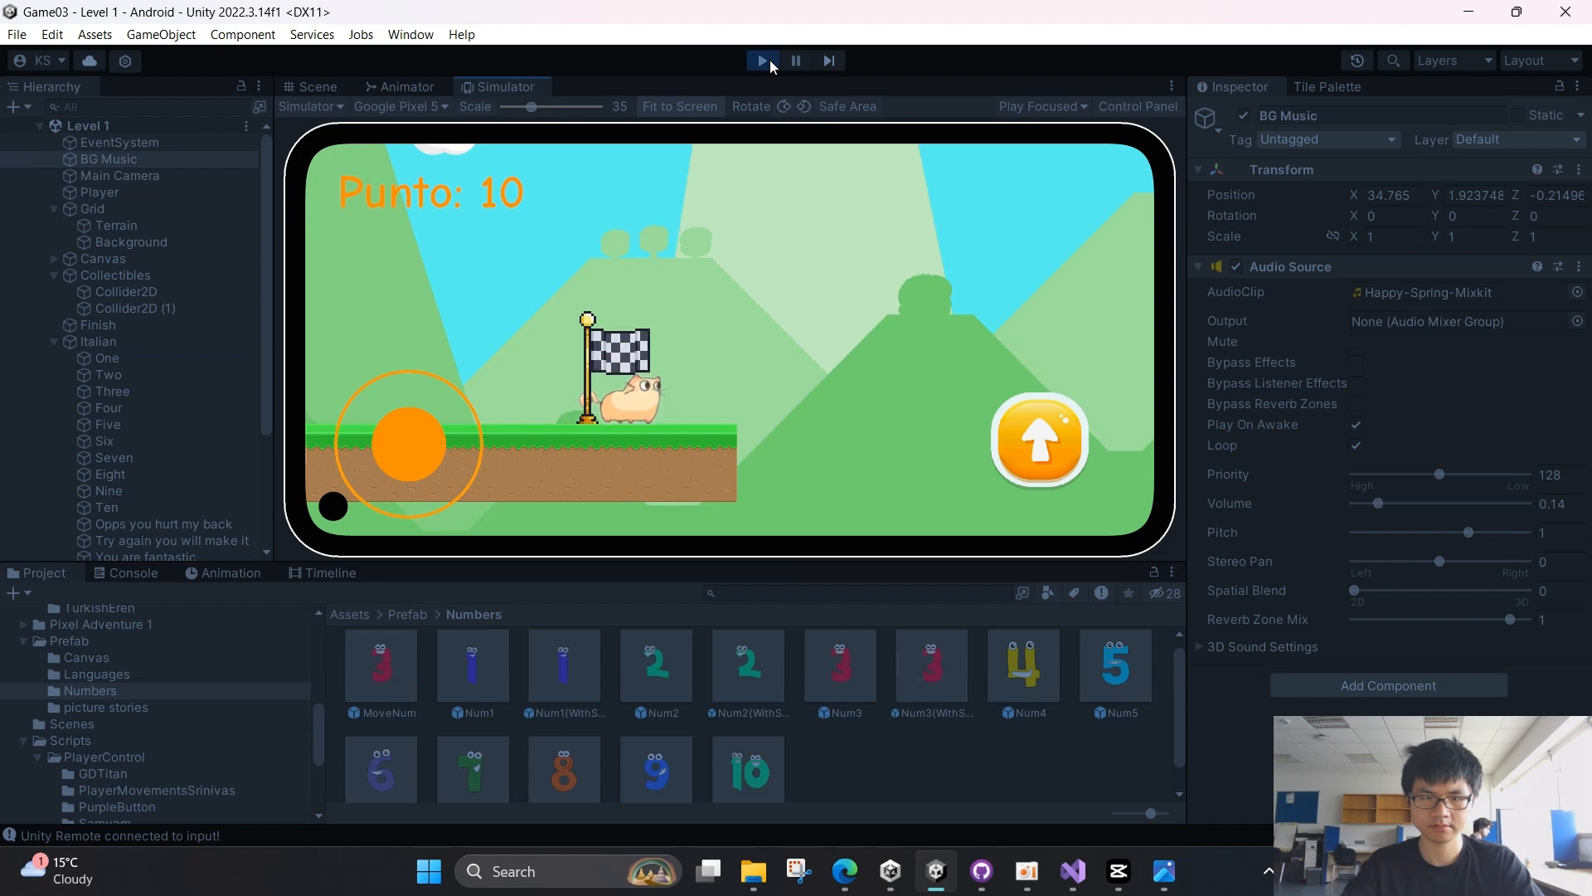
click(763, 61)
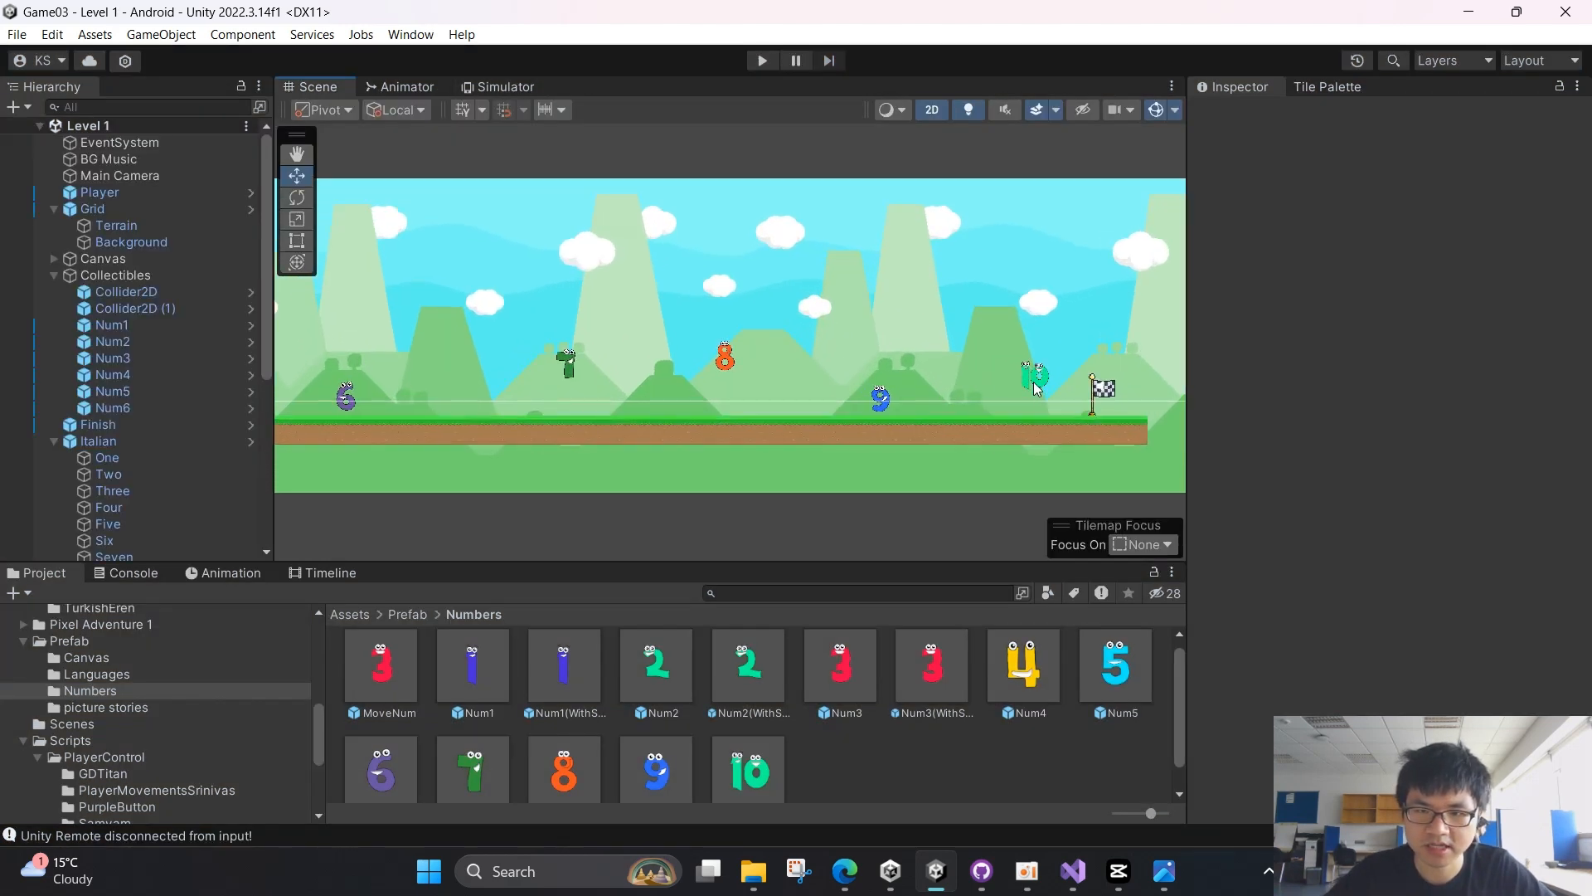
Move the number 10 collectible away from the Finish flag to X 103.8 and save the scene
click(1033, 382)
click(1038, 381)
click(1039, 382)
click(1042, 381)
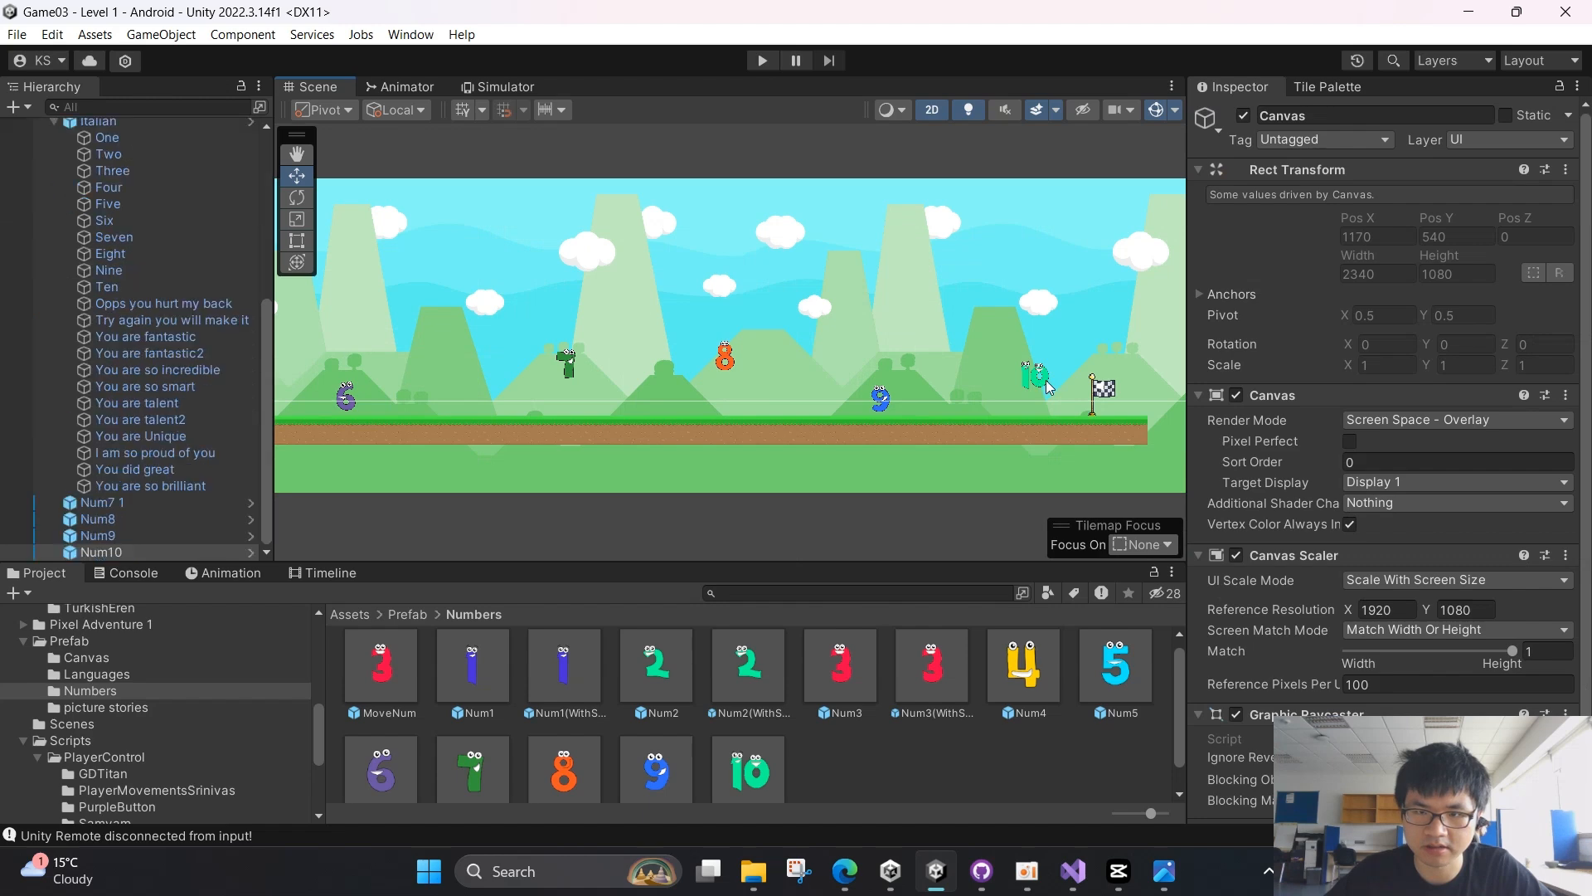
drag(1113, 380, 1066, 387)
key(ctrl+s)
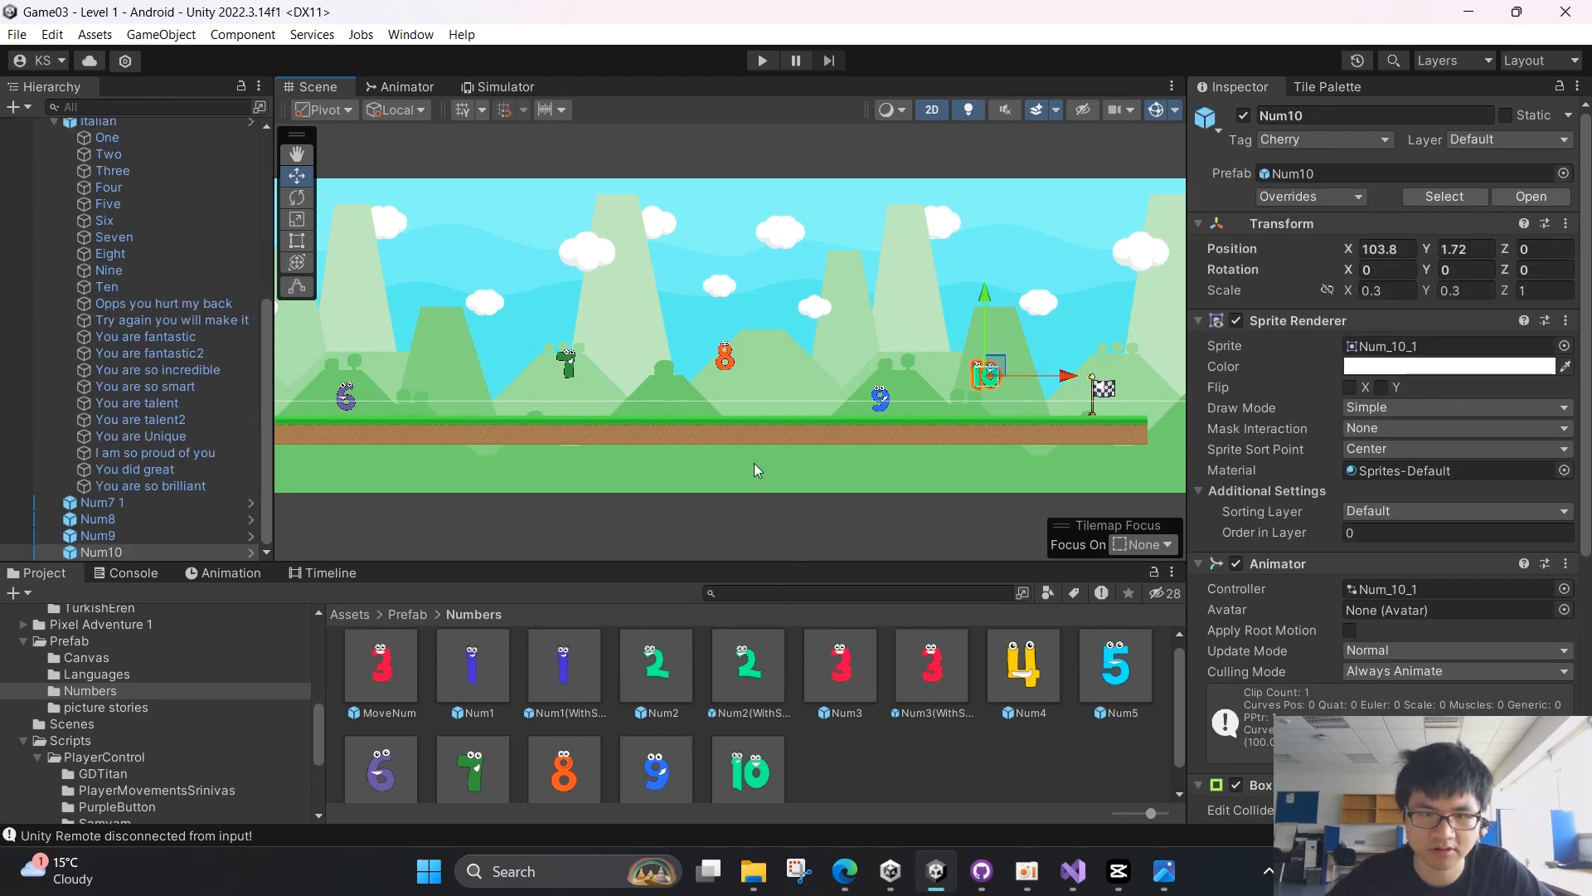
scroll(833, 497, up, 3)
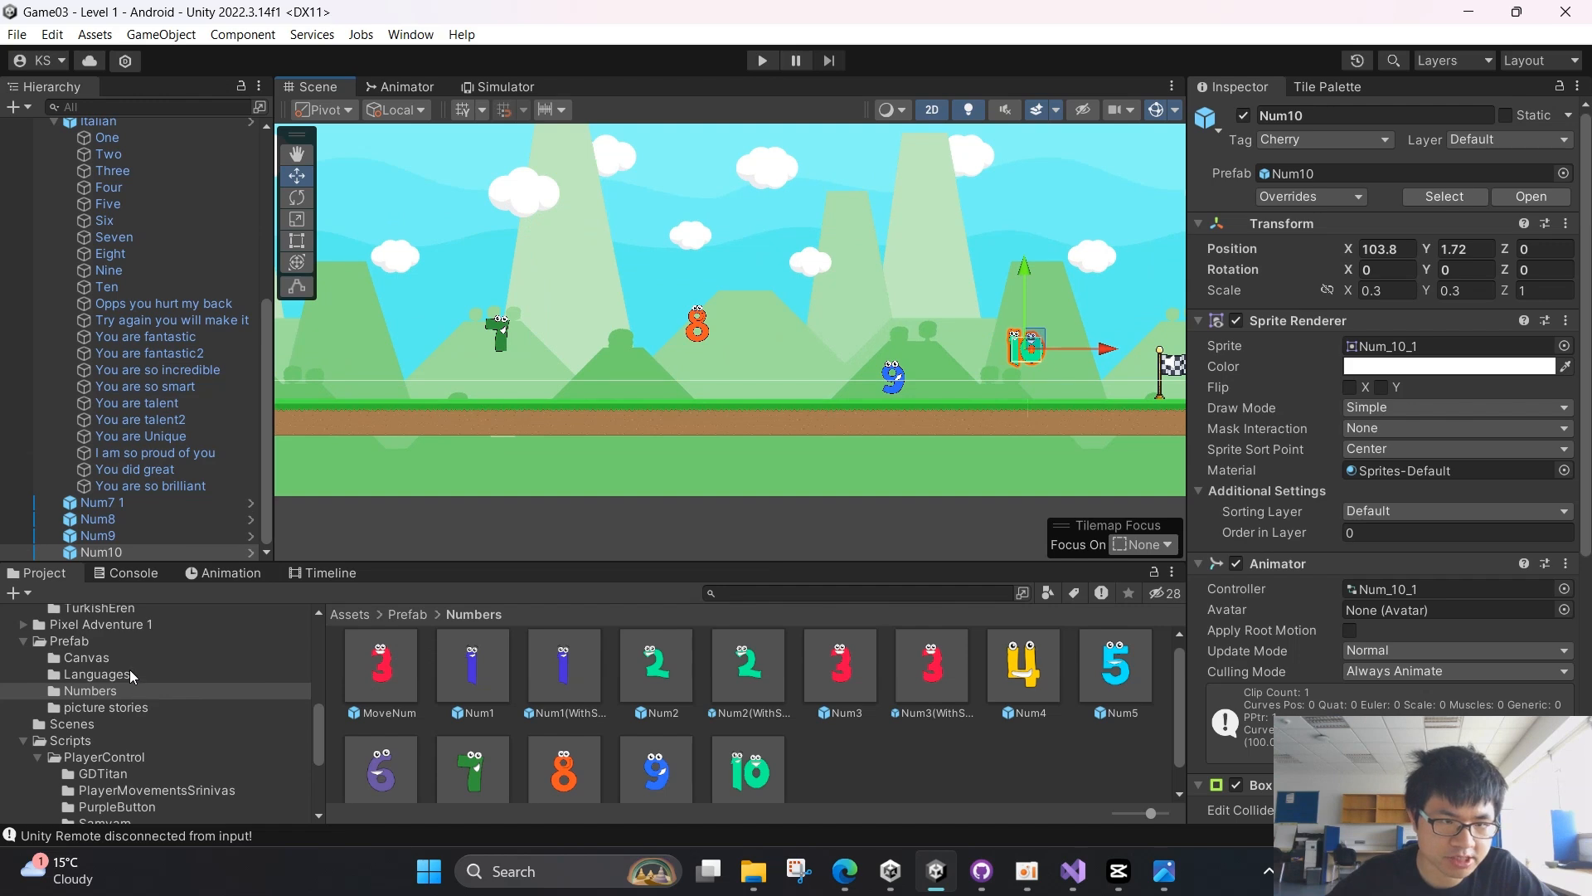
Open the Num10 prefab for editing and set the sample rate of its sprite animation to 22
scroll(138, 785, down, 5)
click(758, 778)
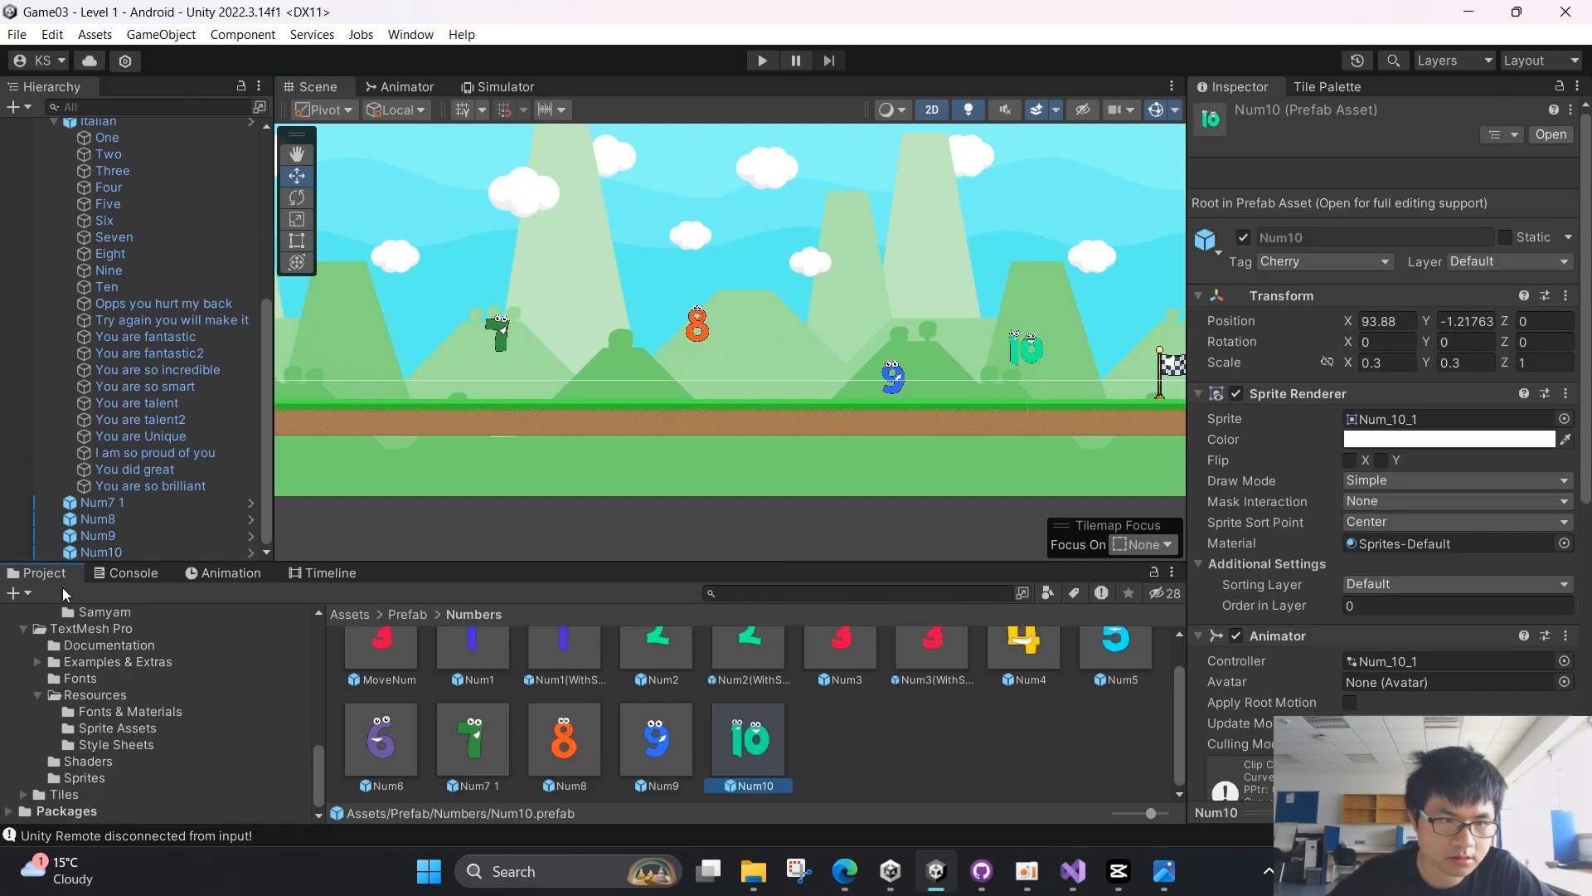
click(245, 571)
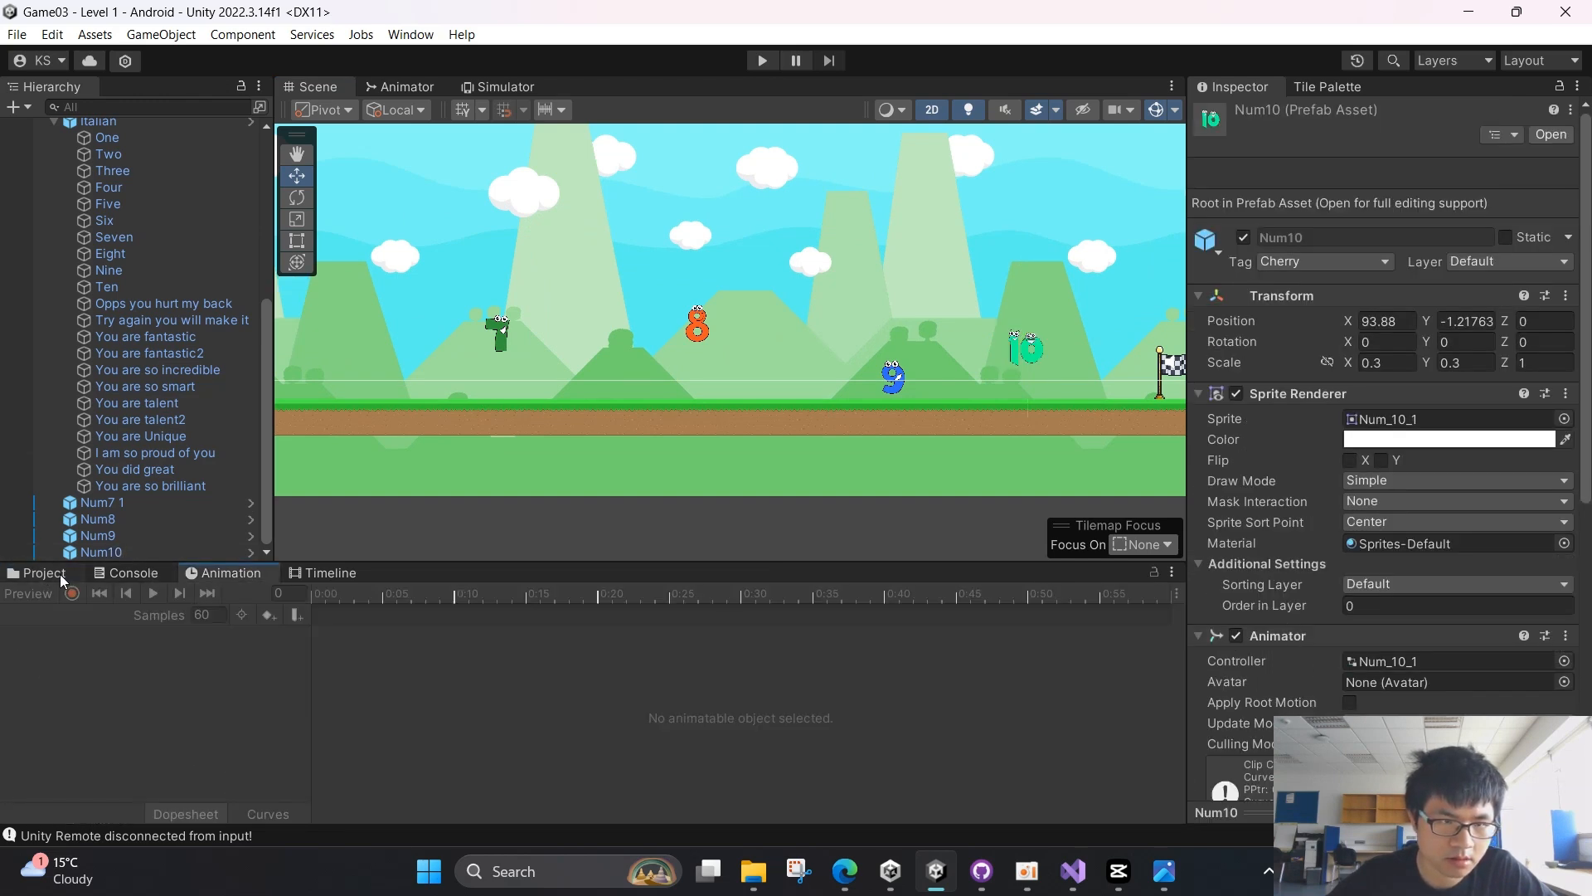
click(59, 573)
double_click(748, 740)
click(236, 573)
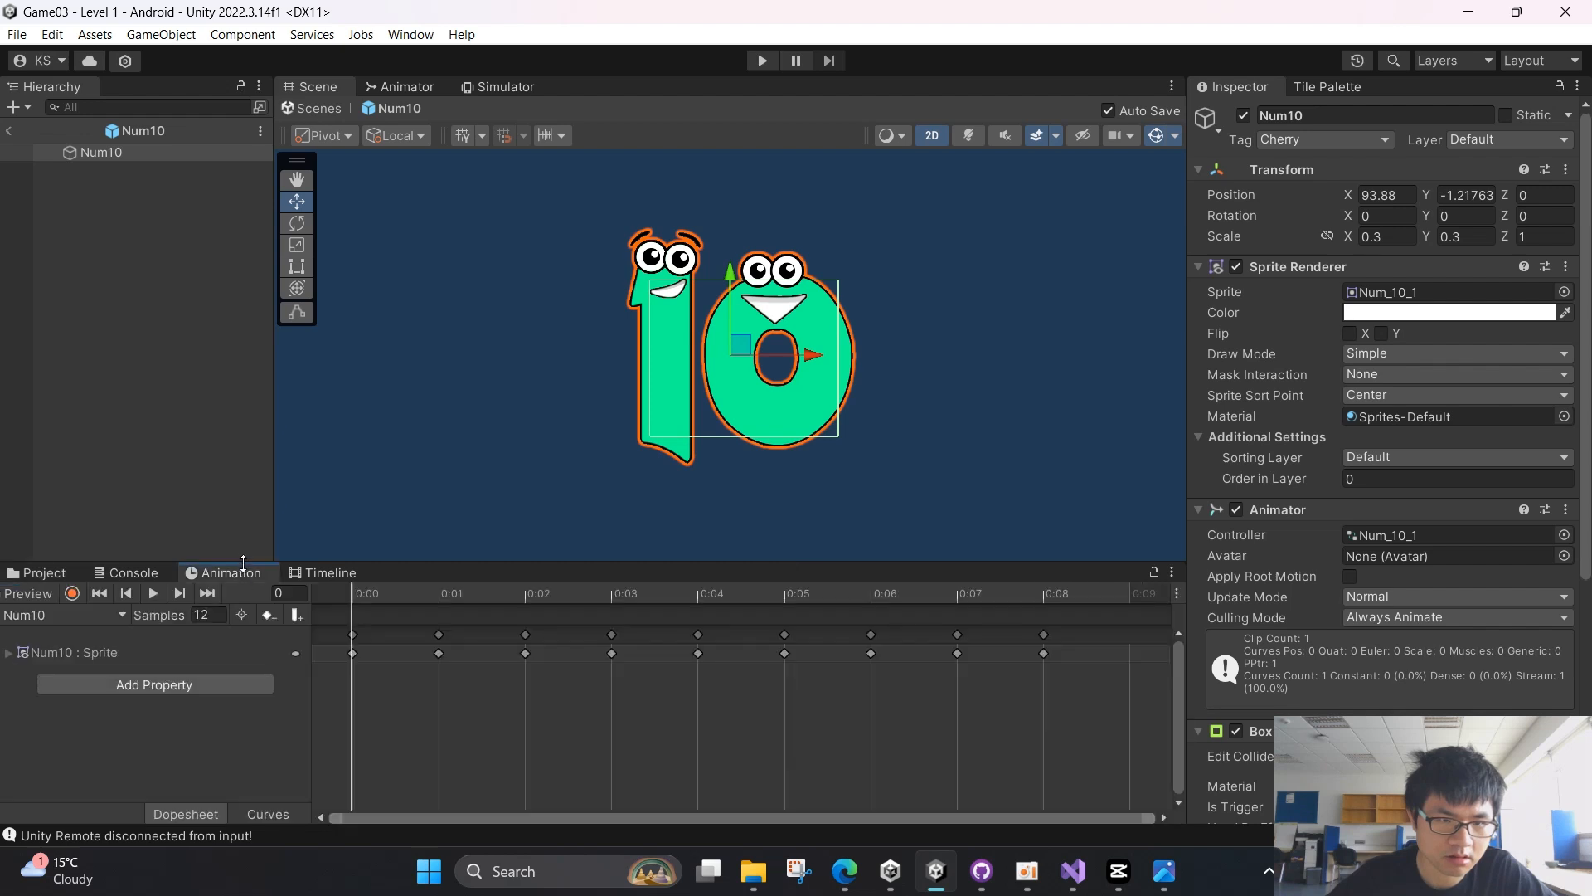
click(207, 615)
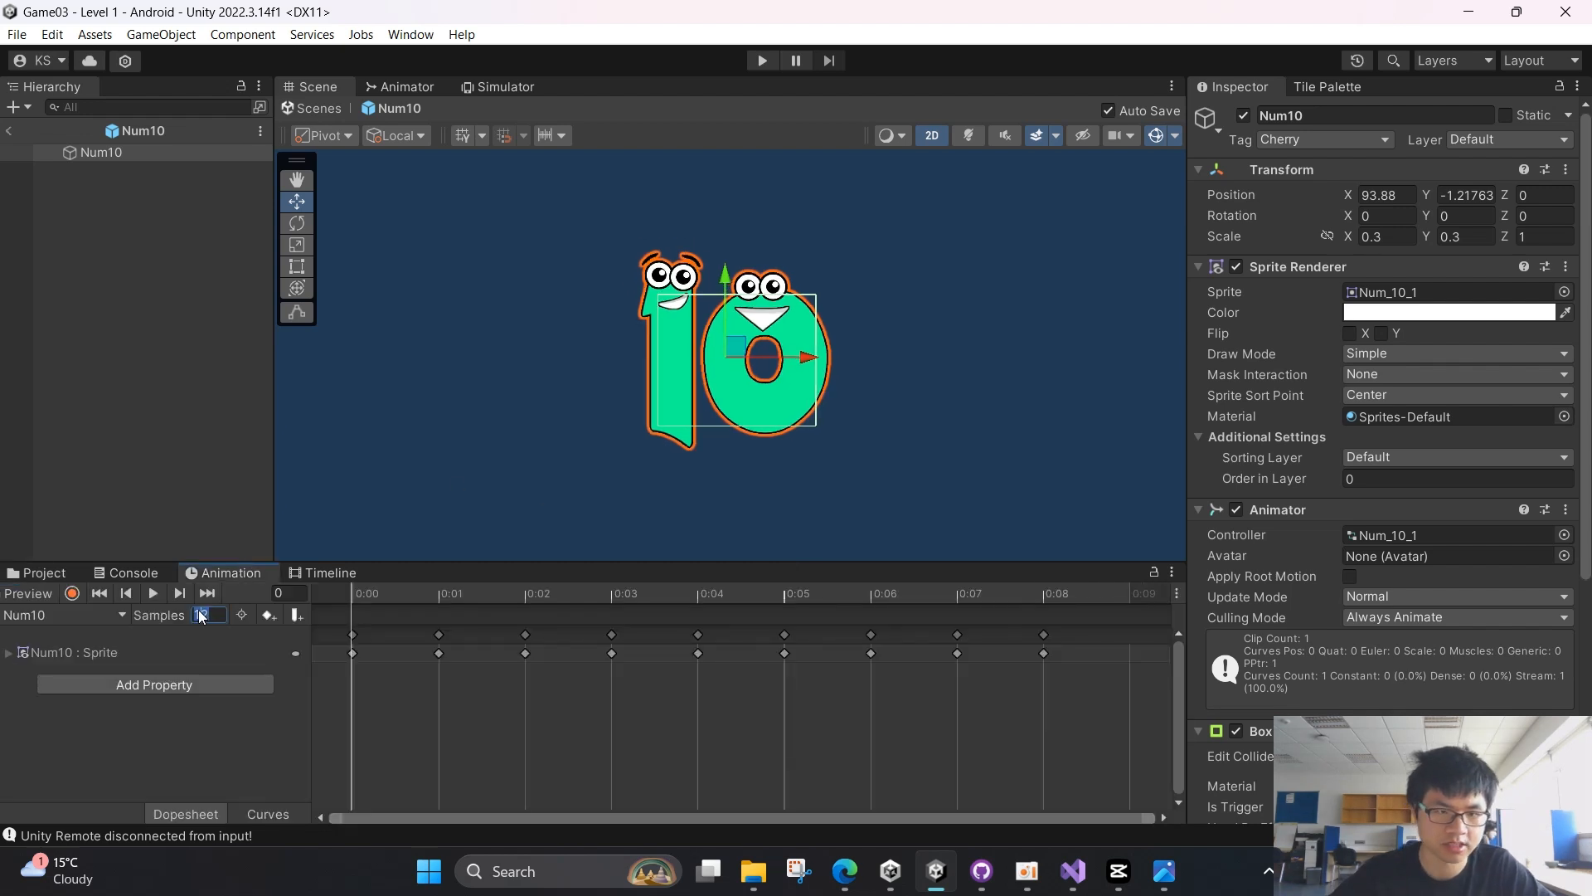
text(22)
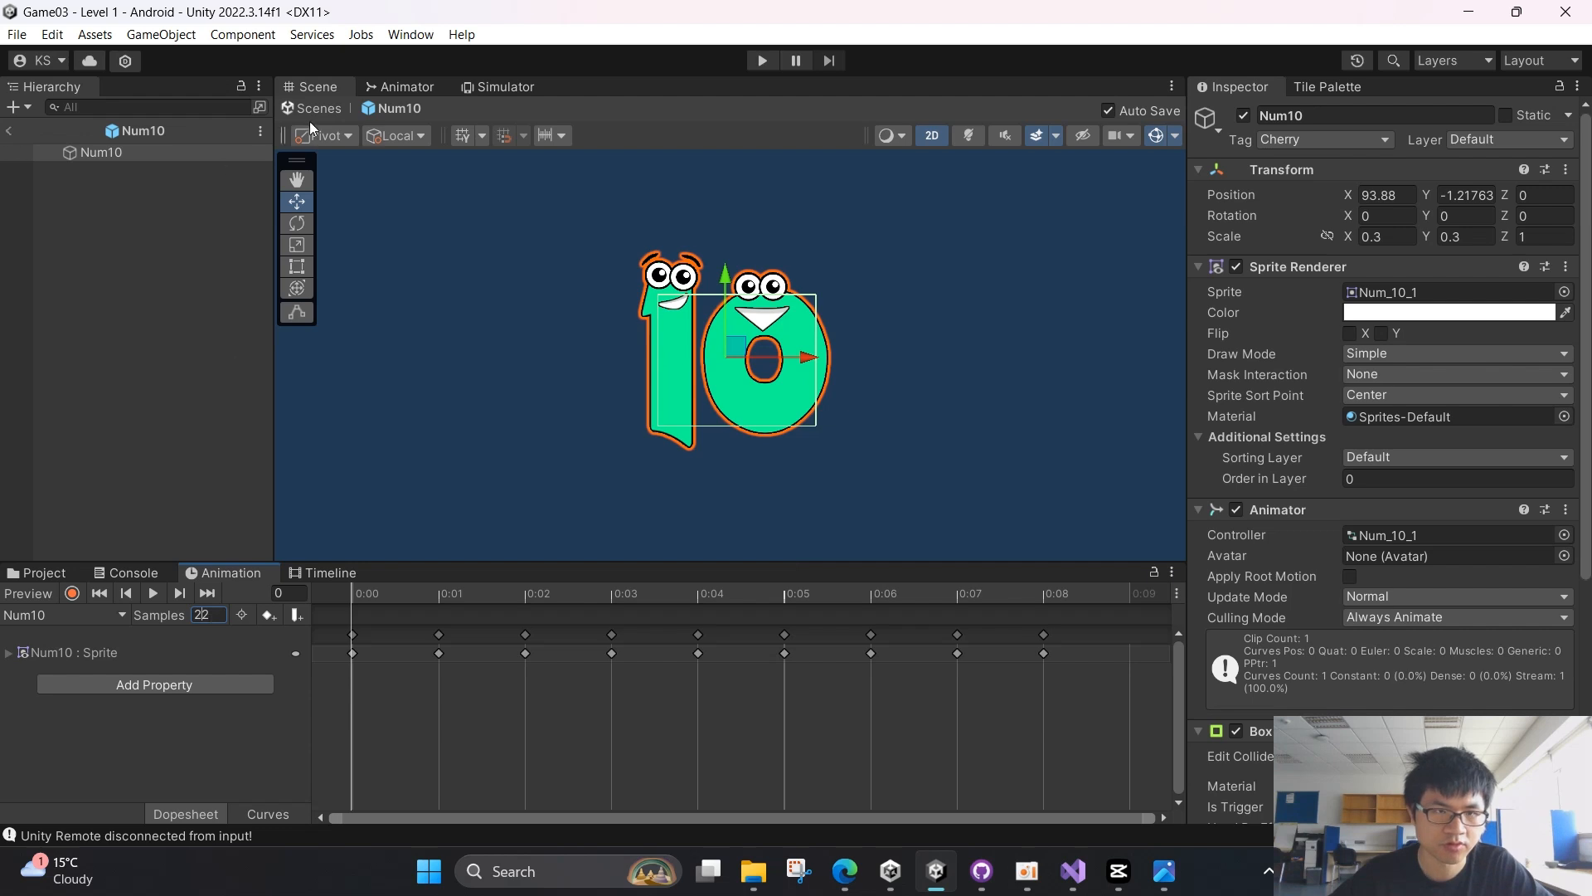
Run the level in the simulator and examine the number 10 collectible's animation near the finish flag in the scene view
click(486, 88)
click(762, 61)
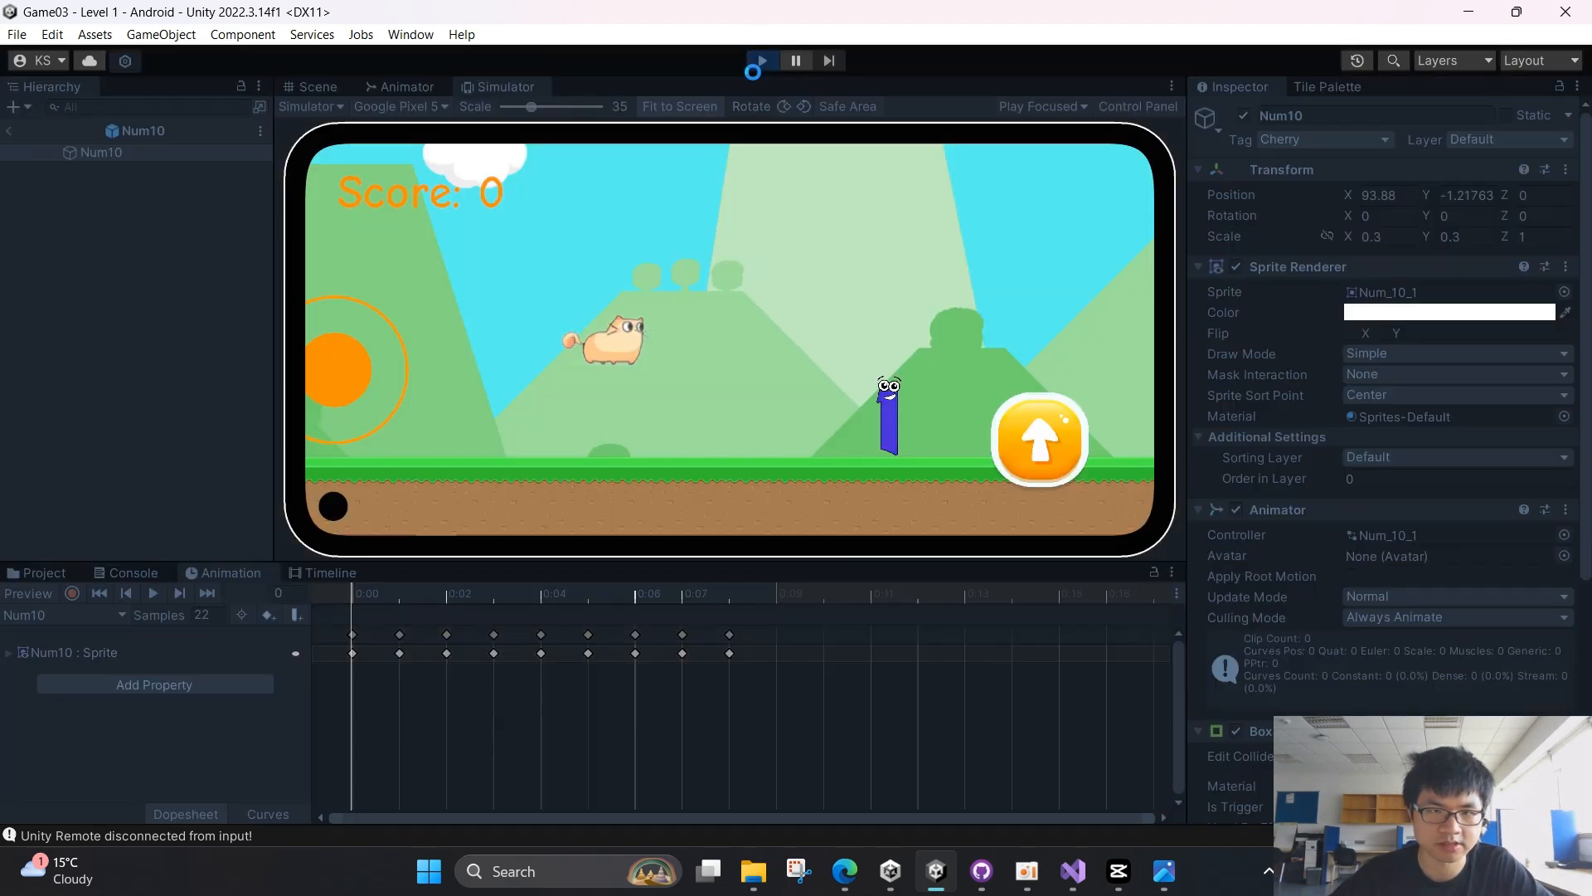
scroll(960, 352, up, 5)
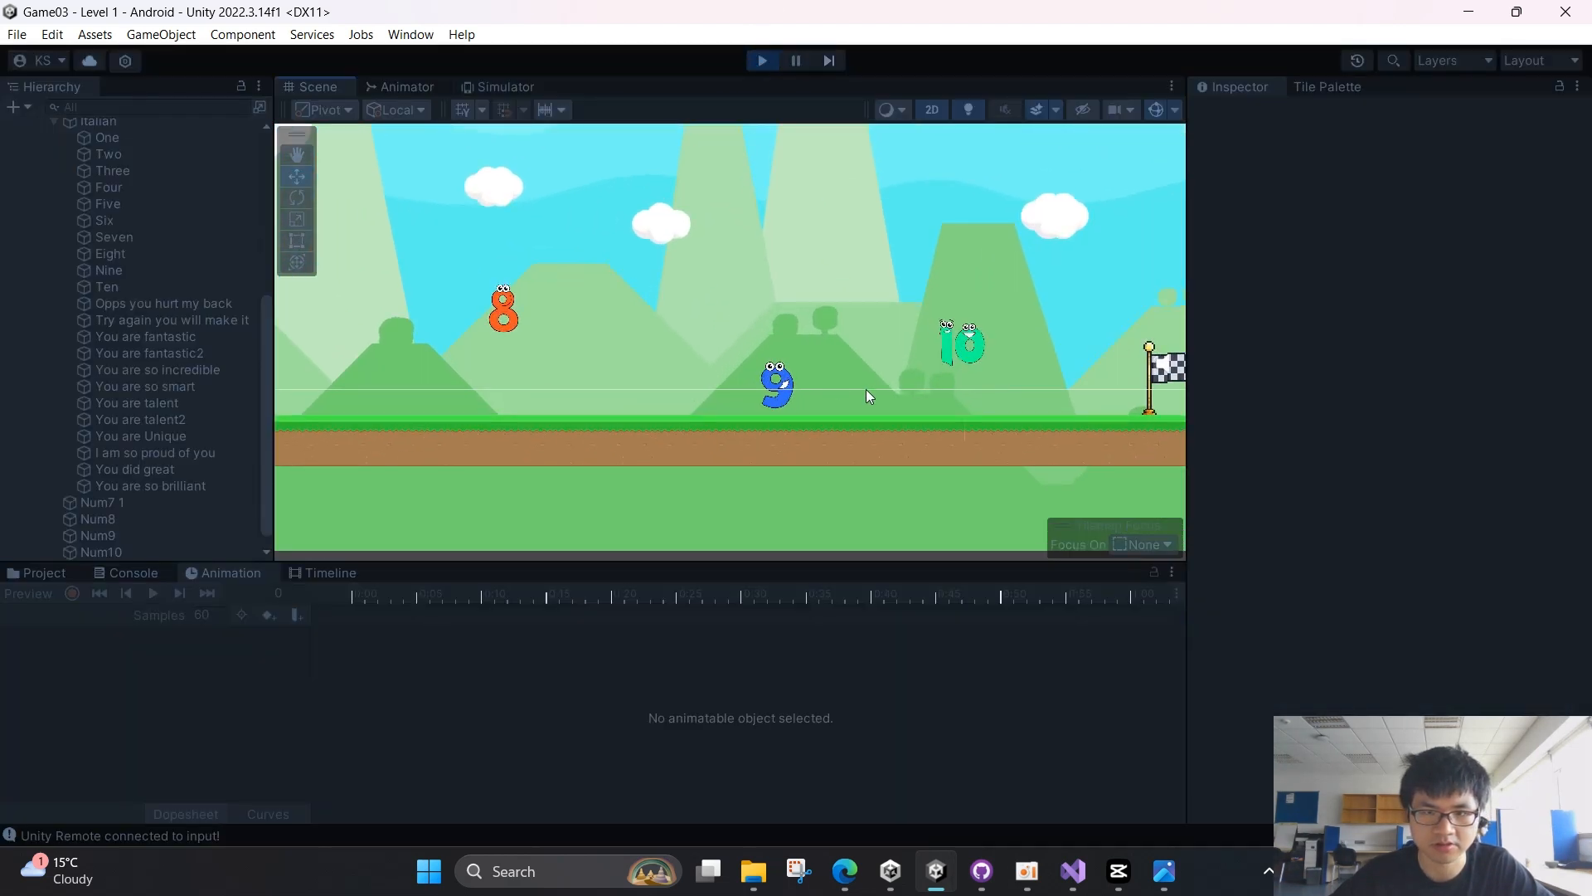